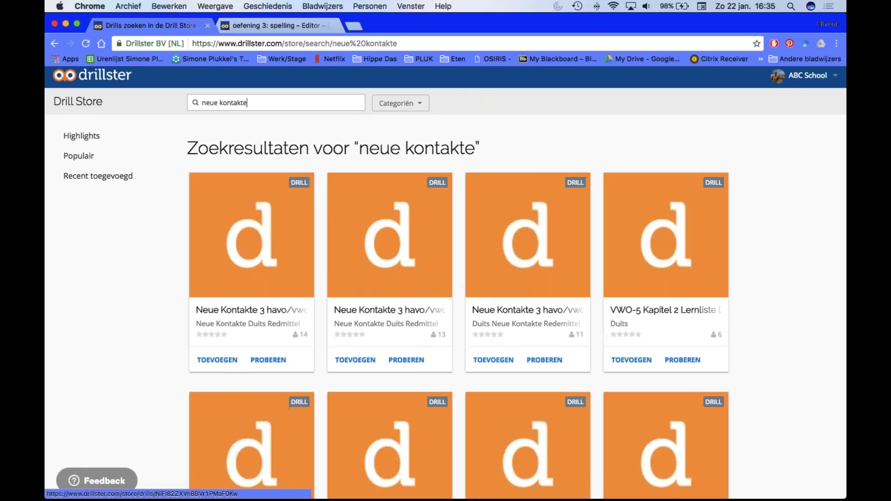
Preview the first "Neue Kontakte 3 havo/vwo" drill from the search results in try-out mode and close it.
{"action": "scroll", "coordinate": [289, 407], "scroll_direction": "up", "scroll_amount": 5}
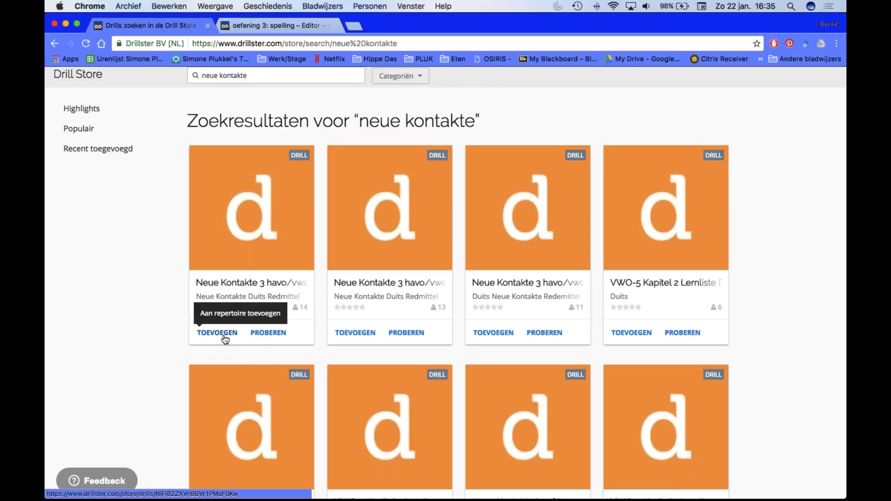
{"action": "left_click", "coordinate": [267, 334]}
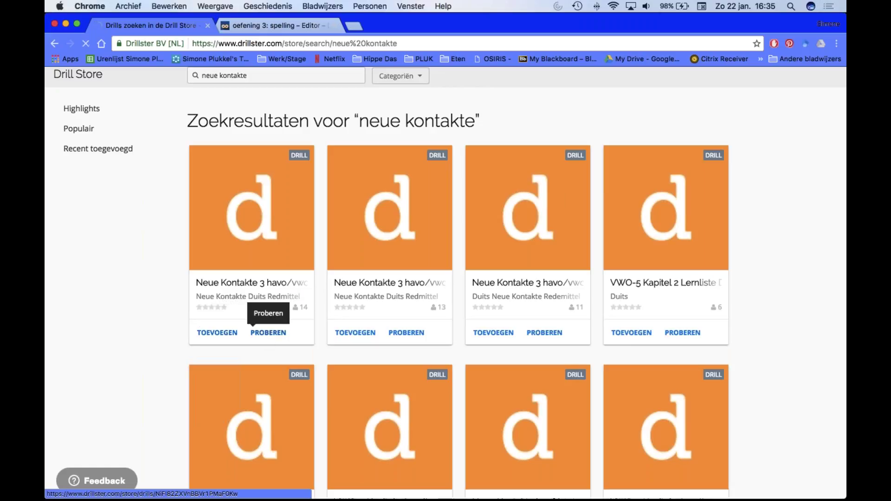
{"action": "left_click", "coordinate": [452, 261]}
{"action": "left_click", "coordinate": [451, 262]}
{"action": "left_click", "coordinate": [451, 262]}
{"action": "left_click", "coordinate": [451, 262]}
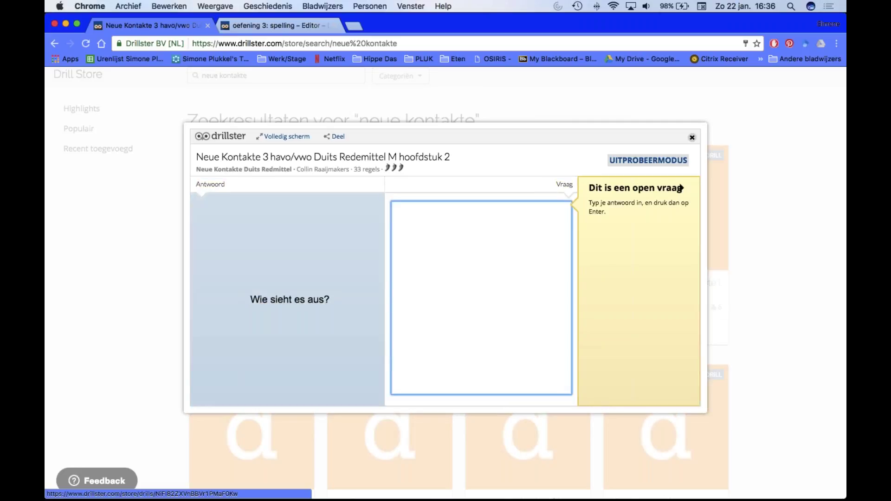
{"action": "left_click", "coordinate": [692, 138]}
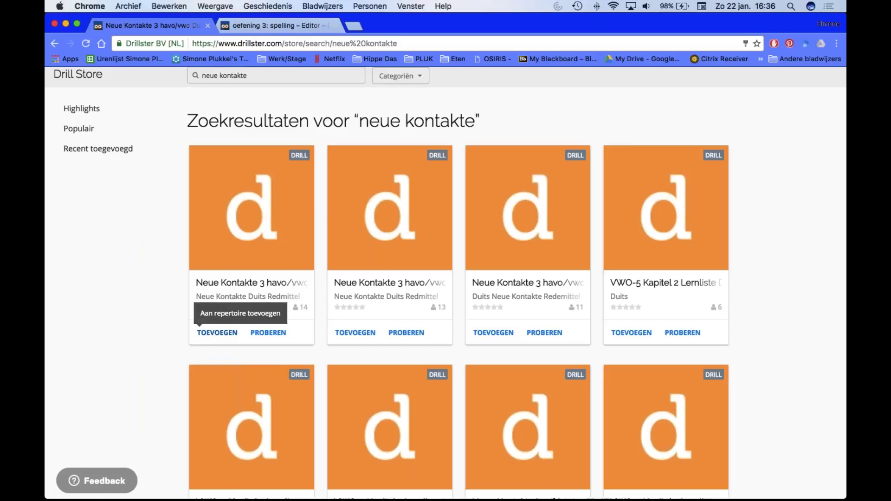
Return to the Drillster home page and open the form for creating a new drill.
{"action": "scroll", "coordinate": [171, 256], "scroll_direction": "up", "scroll_amount": 2}
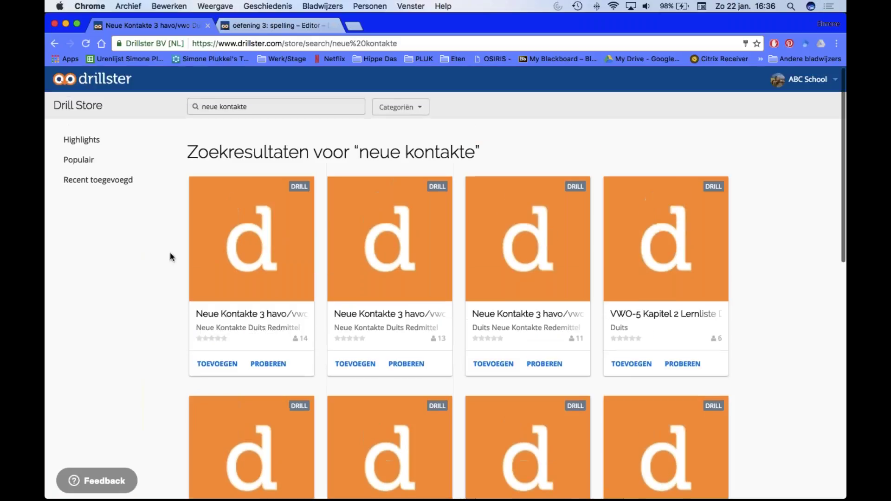
{"action": "left_click", "coordinate": [94, 84]}
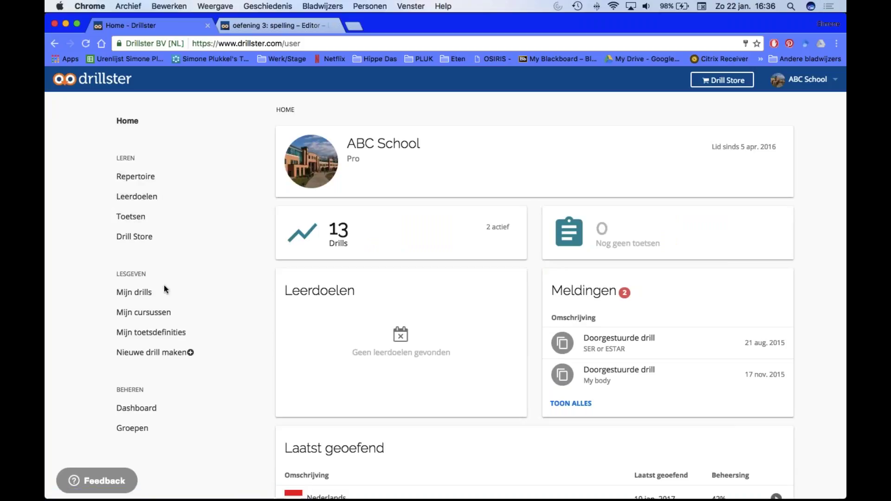
{"action": "left_click", "coordinate": [149, 357]}
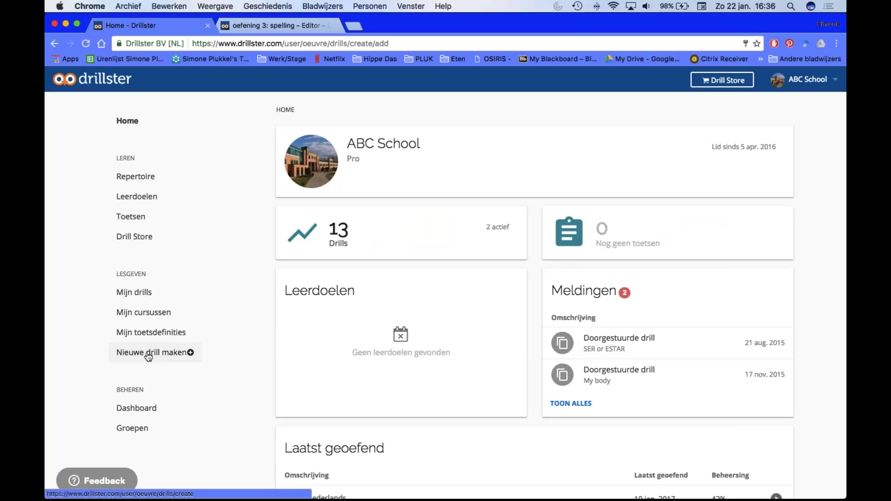
{"action": "scroll", "coordinate": [251, 310], "scroll_direction": "down", "scroll_amount": 2}
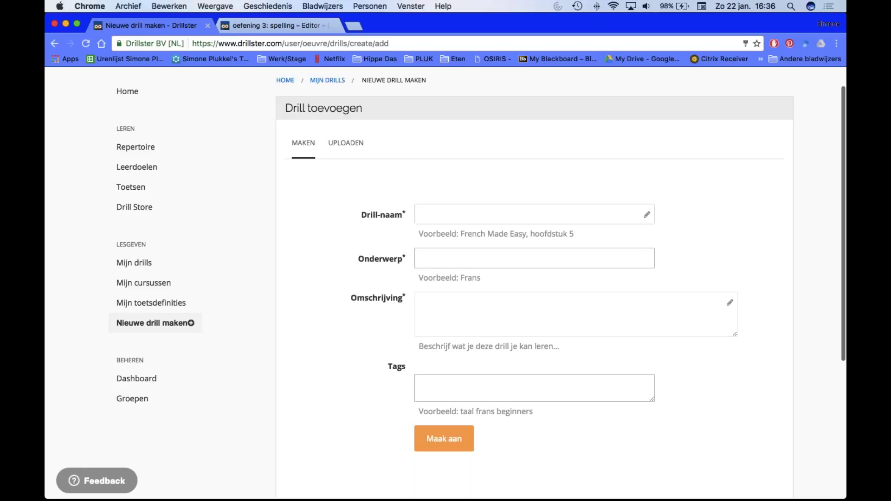
Name the new drill "Voorbeeld taaldrill" and set its subject to "Taal" without using a suggested subject.
{"action": "left_click", "coordinate": [464, 214]}
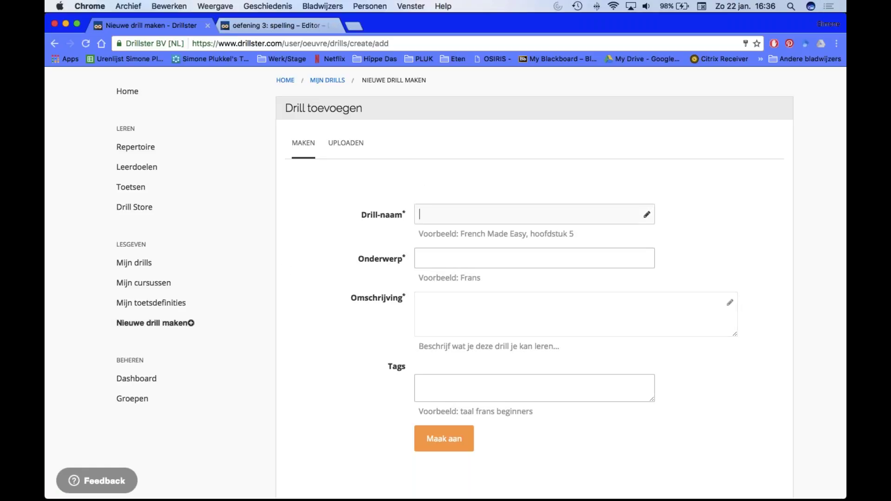
{"action": "type", "text": "V"}
{"action": "key", "text": "BackSpace"}
{"action": "type", "text": "Voorbeeld taaldrill"}
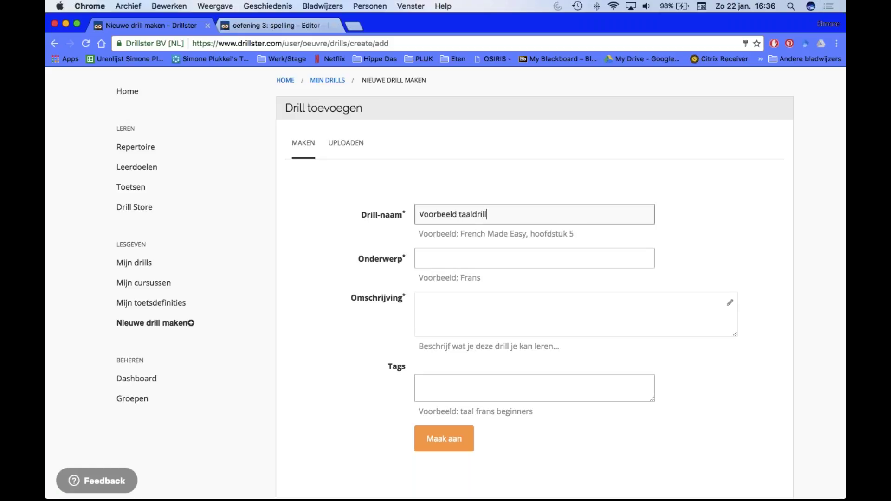
{"action": "left_click", "coordinate": [460, 256]}
{"action": "type", "text": "Taal"}
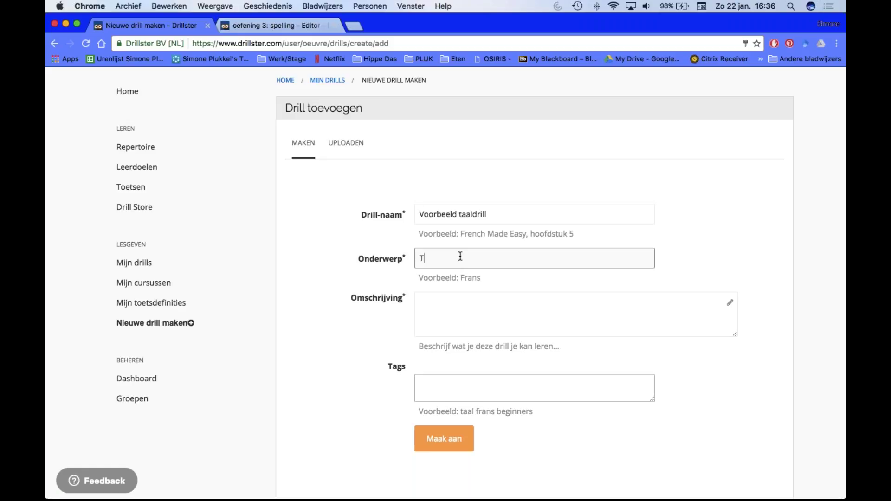
{"action": "key", "text": "Down"}
{"action": "key", "text": "Down"}
{"action": "key", "text": "Down"}
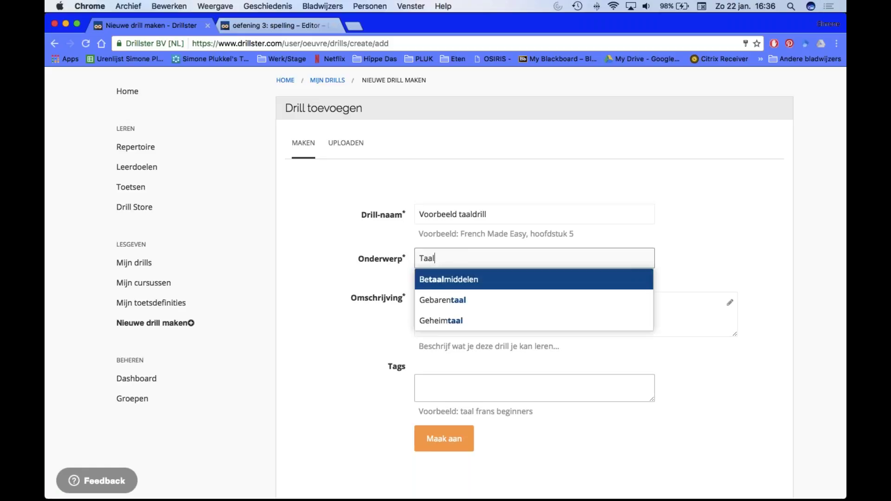
{"action": "key", "text": "Up"}
{"action": "key", "text": "Up"}
{"action": "key", "text": "Escape"}
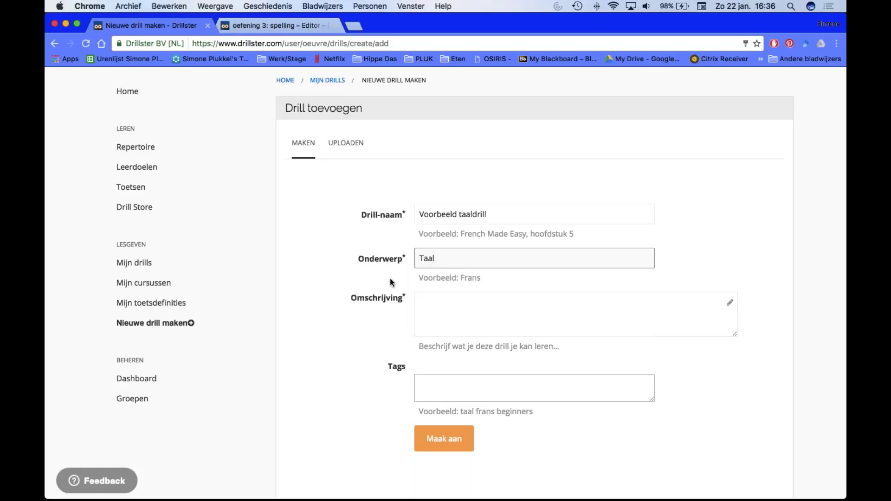
Enter the drill description "Hoe is het met jouw kennis over... gesteld? Oefen het hier!".
{"action": "left_click", "coordinate": [436, 315]}
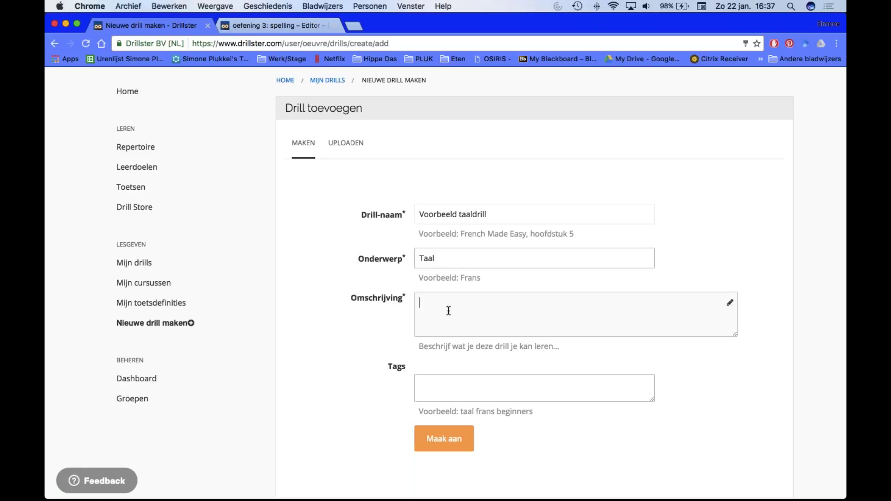
{"action": "type", "text": "Hoe is het met jou"}
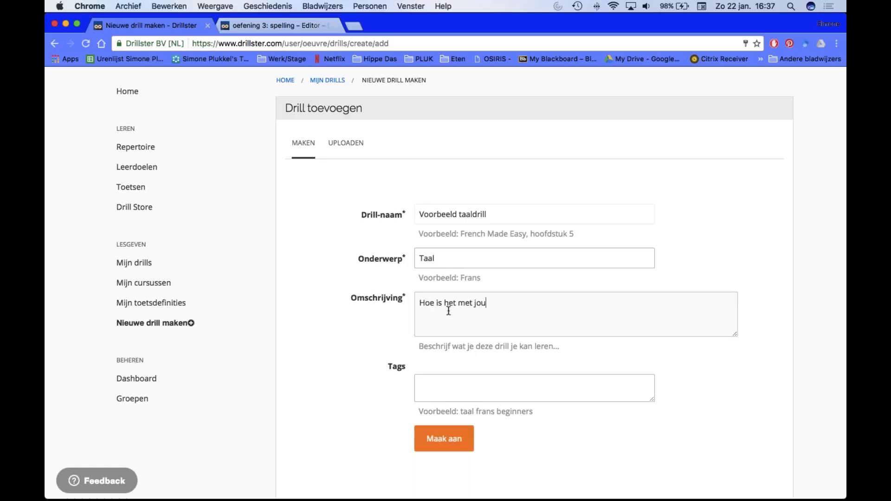
{"action": "type", "text": "w kennis gesteld? Oefen "}
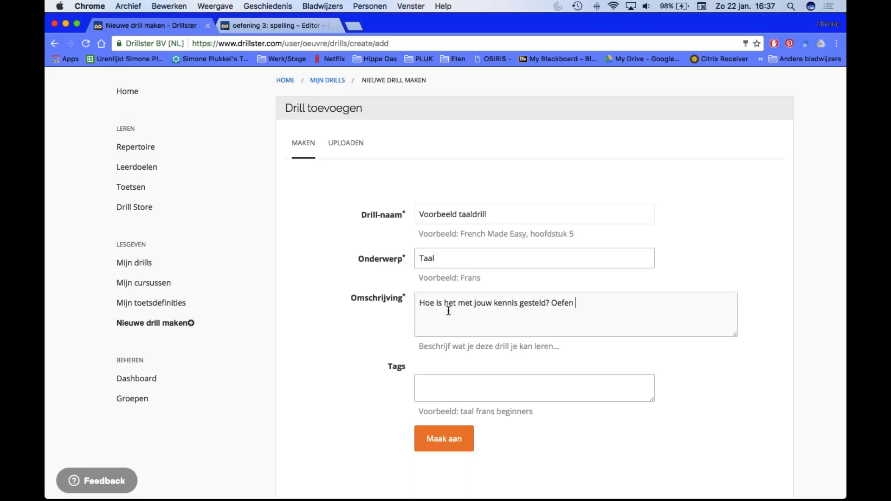
{"action": "type", "text": "het hier!"}
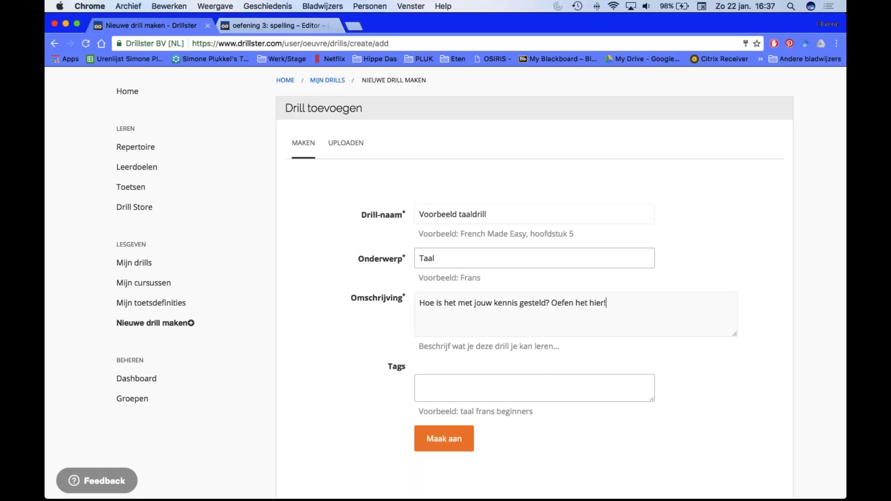
{"action": "left_click", "coordinate": [420, 386]}
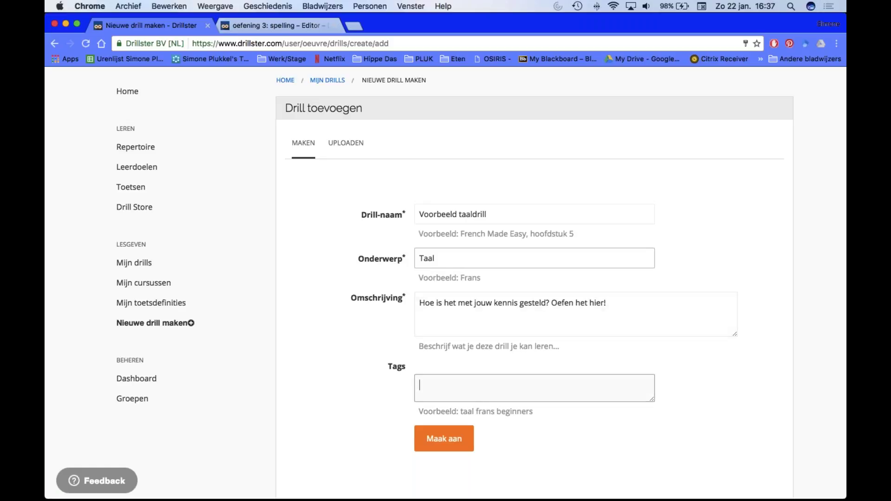
{"action": "left_click", "coordinate": [519, 303]}
{"action": "type", "text": "over..."}
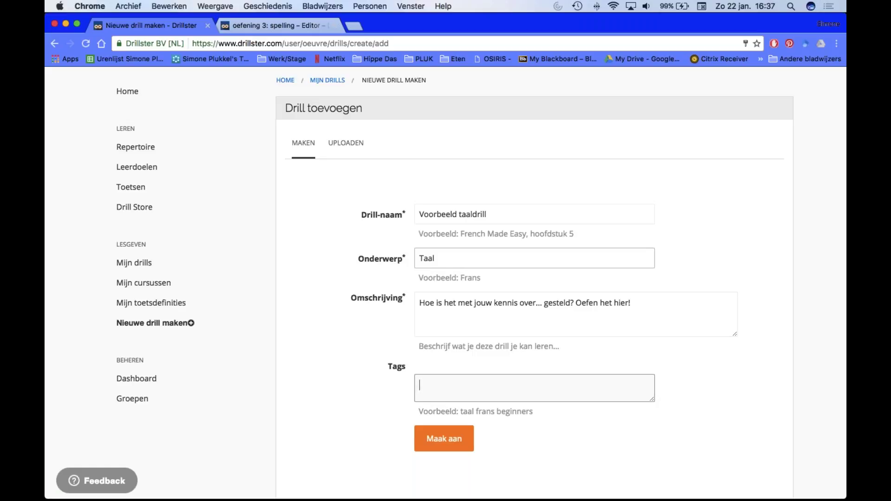
Add the tags "taal" and "methode" and create the drill.
{"action": "left_click", "coordinate": [471, 400]}
{"action": "type", "text": "taal"}
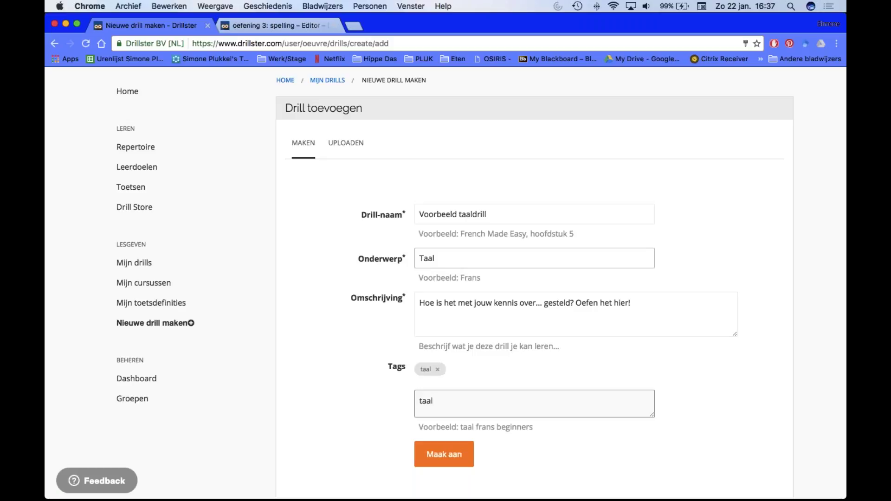
{"action": "type", "text": " methode"}
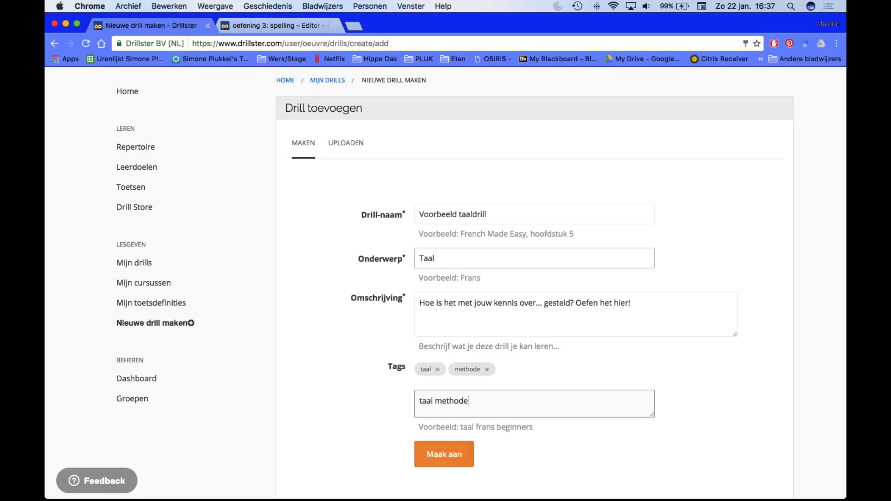
{"action": "left_click", "coordinate": [455, 461]}
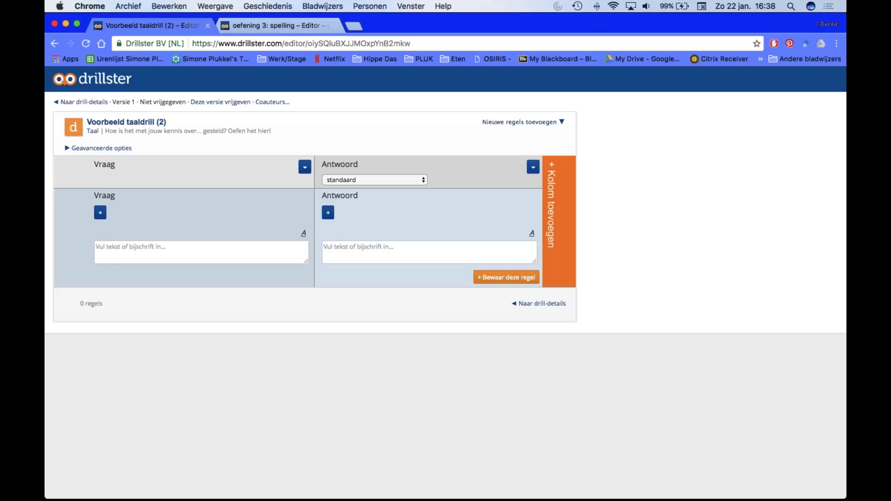
Rename the Vraag column to "Nederlands" and the Antwoord column to "Frans".
{"action": "left_click", "coordinate": [108, 170]}
{"action": "key", "text": "super+a"}
{"action": "type", "text": "Ned"}
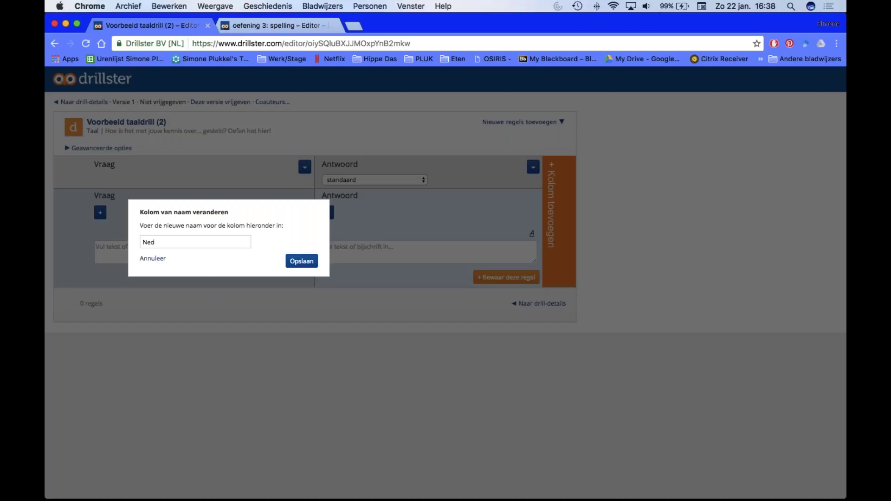
{"action": "type", "text": "erlands"}
{"action": "left_click", "coordinate": [299, 261]}
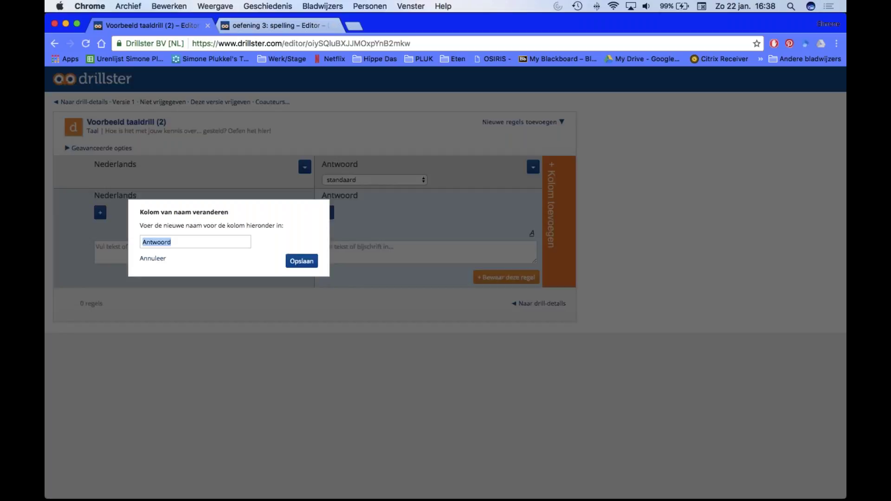
{"action": "type", "text": "Frans"}
{"action": "left_click", "coordinate": [302, 261]}
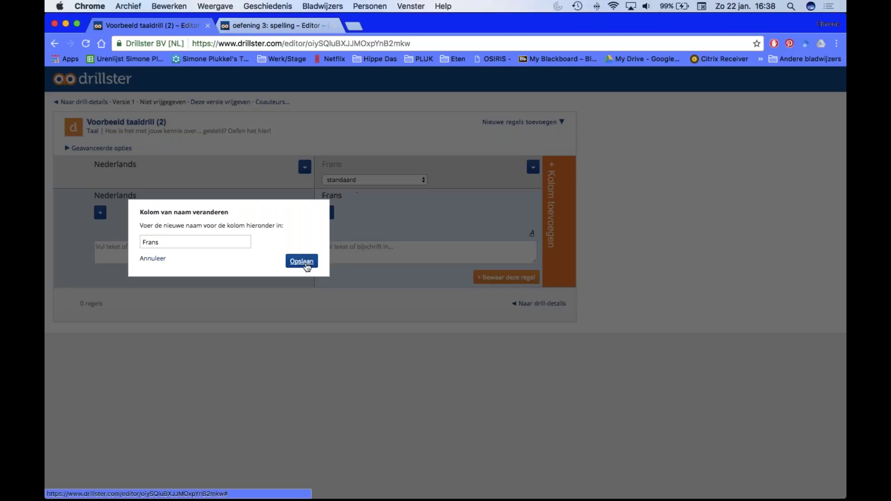
Add and save a row with "de vader" under Nederlands and "le père" under Frans.
{"action": "left_click", "coordinate": [185, 255]}
{"action": "type", "text": "de vader"}
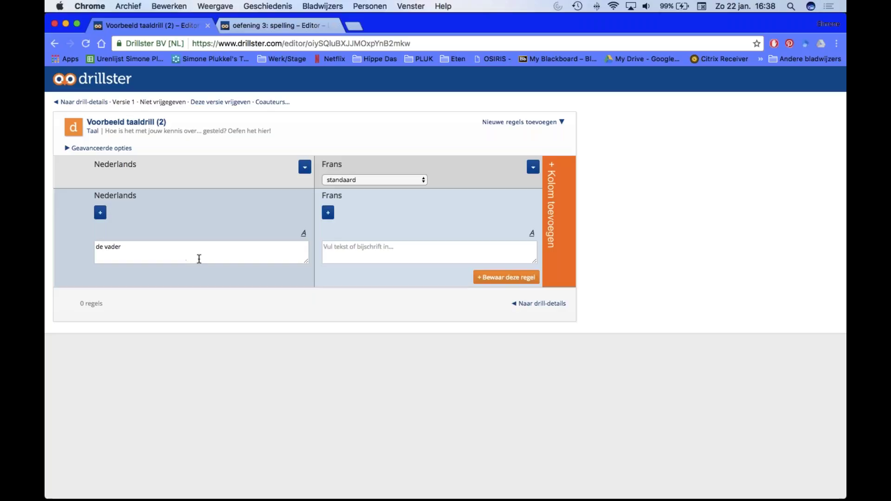
{"action": "left_click", "coordinate": [368, 248]}
{"action": "type", "text": "le peère"}
{"action": "left_click", "coordinate": [504, 278]}
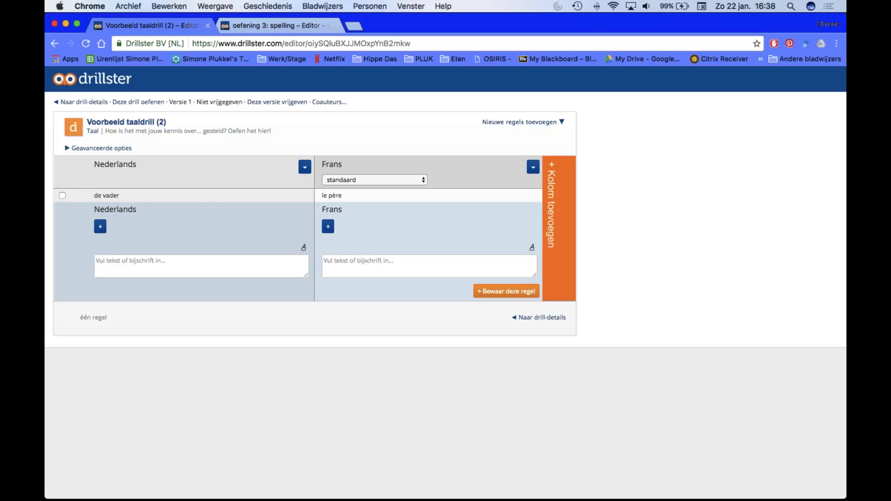
In the advanced options, keep "alleen productief te oefenen" and set the Frans column's question style to "alleen multiple choice".
{"action": "left_click", "coordinate": [119, 149]}
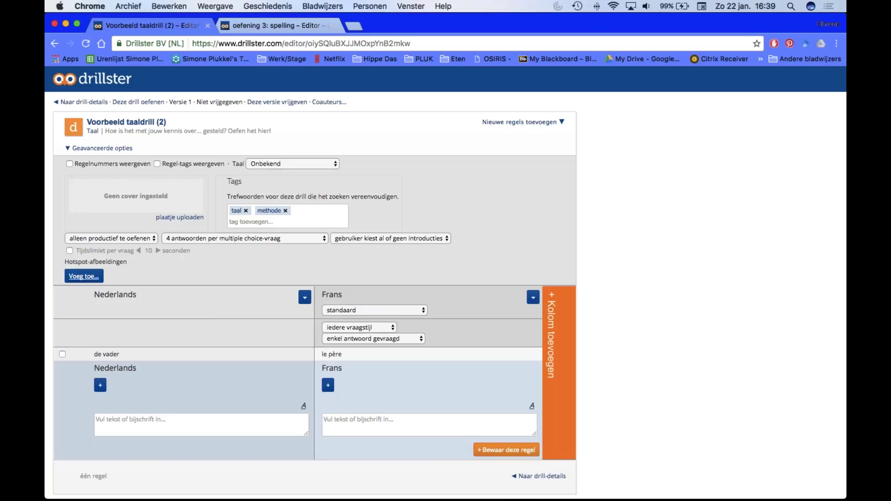
{"action": "left_click", "coordinate": [138, 238]}
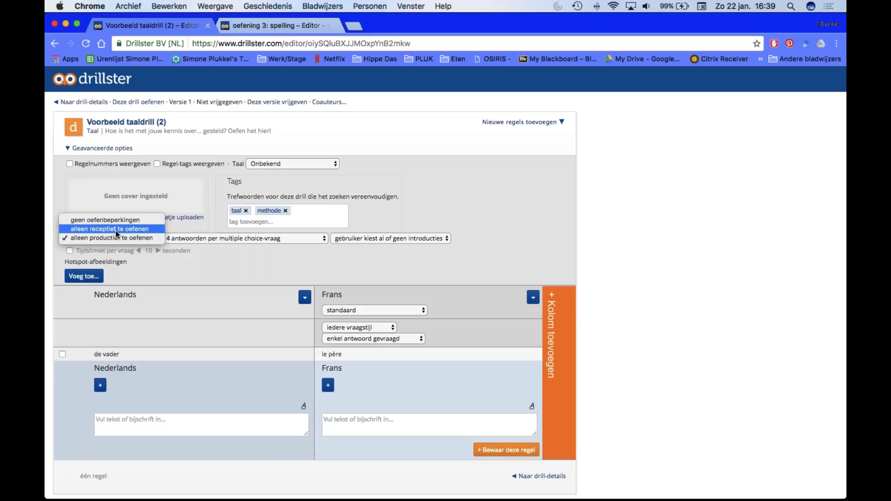
{"action": "left_click", "coordinate": [154, 239]}
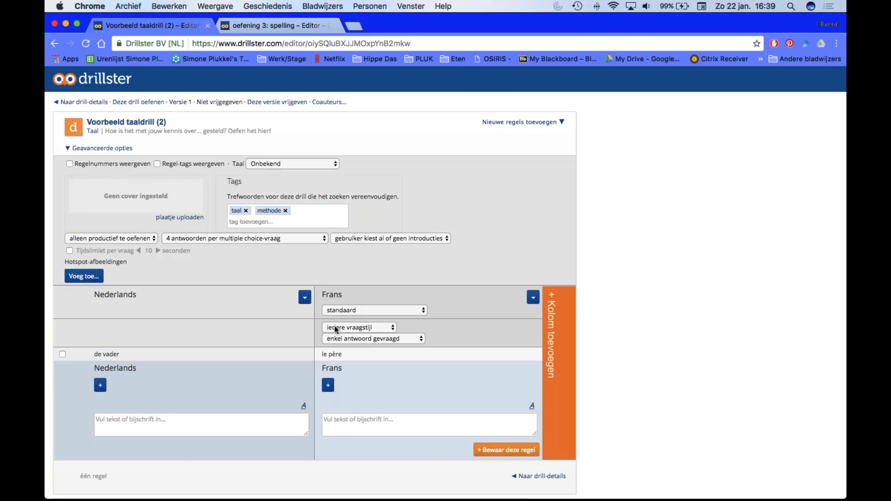
{"action": "left_click", "coordinate": [374, 329]}
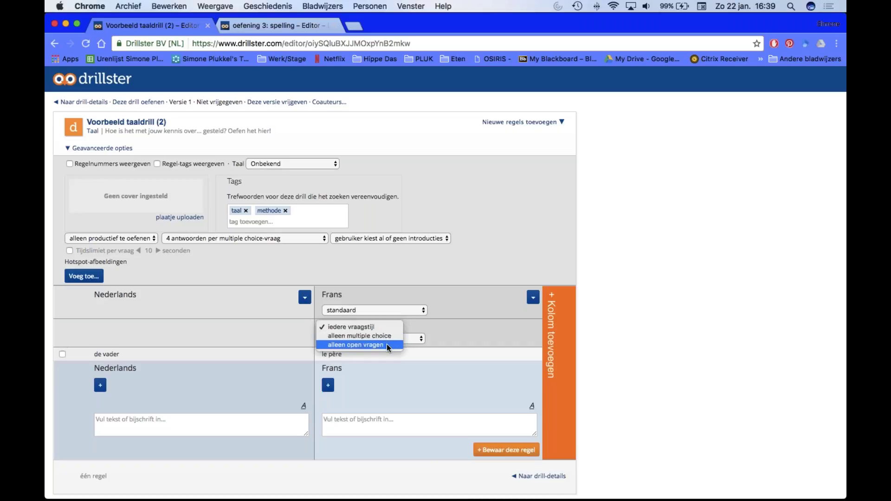
{"action": "left_click", "coordinate": [350, 336]}
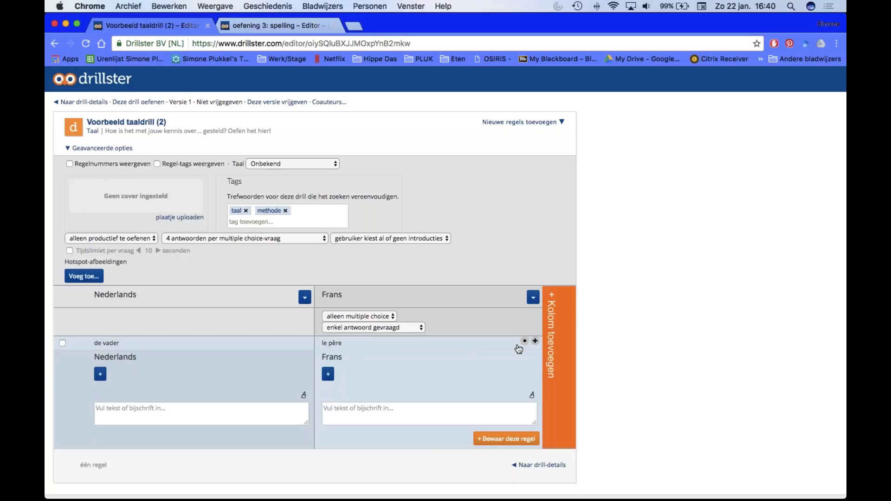
Add "le frère" as an incorrect answer to the Frans cell of the "de vader" row.
{"action": "left_click", "coordinate": [525, 341]}
{"action": "left_click", "coordinate": [536, 341]}
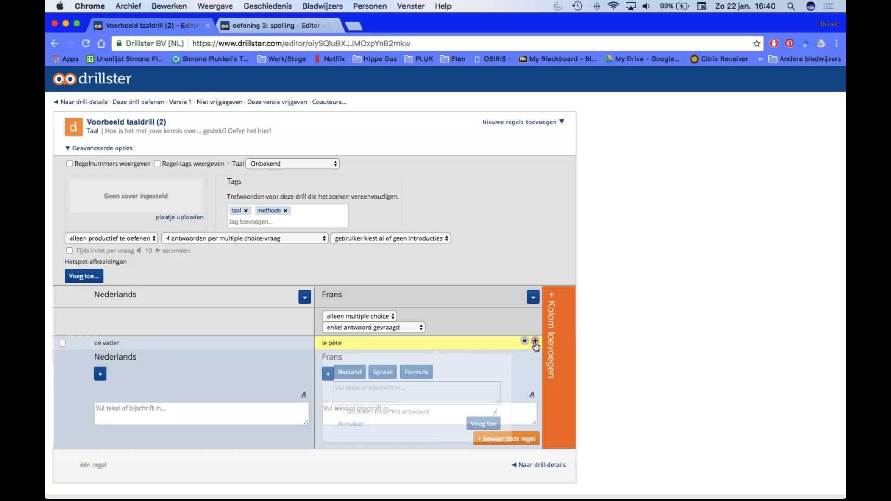
{"action": "type", "text": "le"}
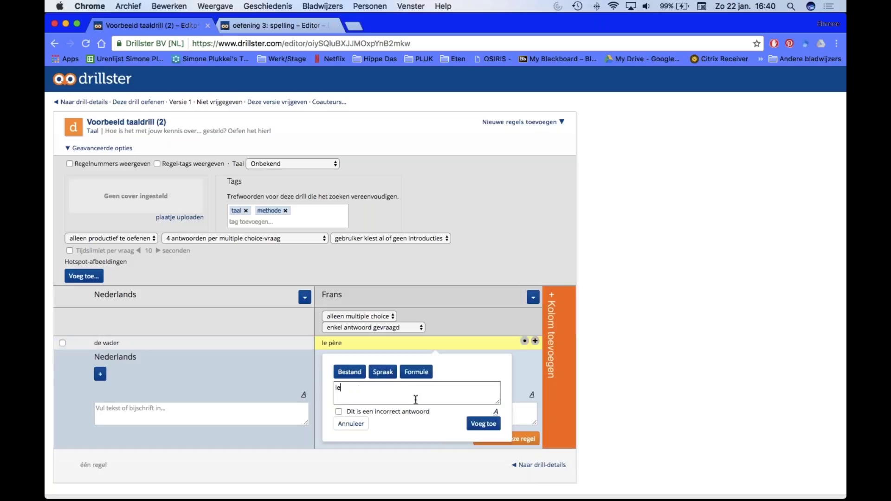
{"action": "type", "text": " f"}
{"action": "type", "text": "r`"}
{"action": "type", "text": "er"}
{"action": "type", "text": "e"}
{"action": "left_click", "coordinate": [339, 412]}
{"action": "left_click", "coordinate": [483, 424]}
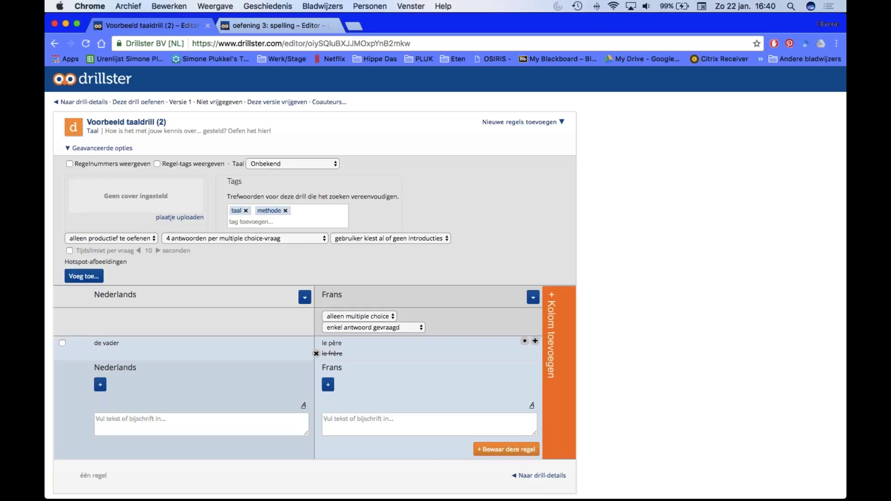
Set the drill to "zoveel mogelijk antwoorden per multiple choice-vraag" and its introductions option to "introducties worden weergegeven".
{"action": "mouse_move", "coordinate": [353, 348]}
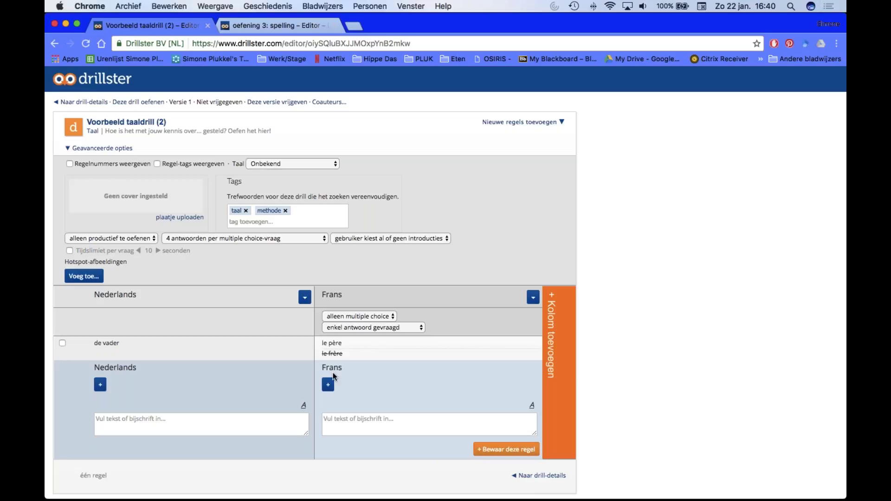
{"action": "left_click", "coordinate": [230, 240]}
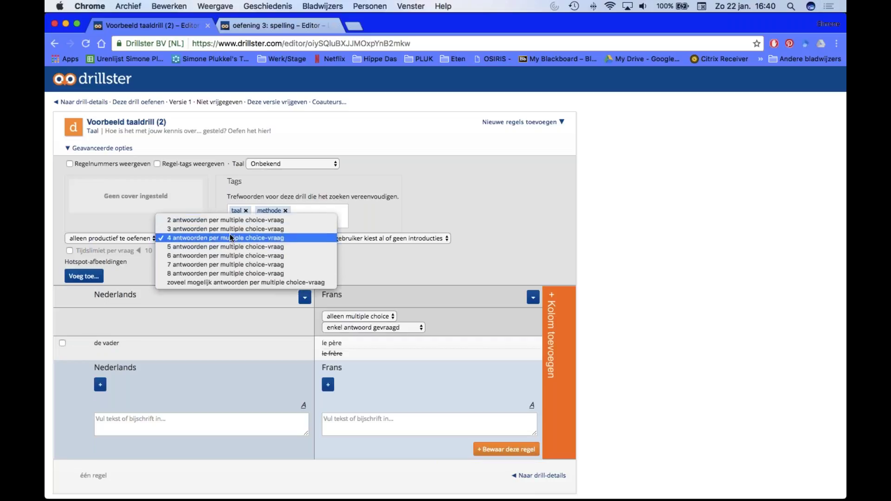
{"action": "left_click", "coordinate": [217, 285]}
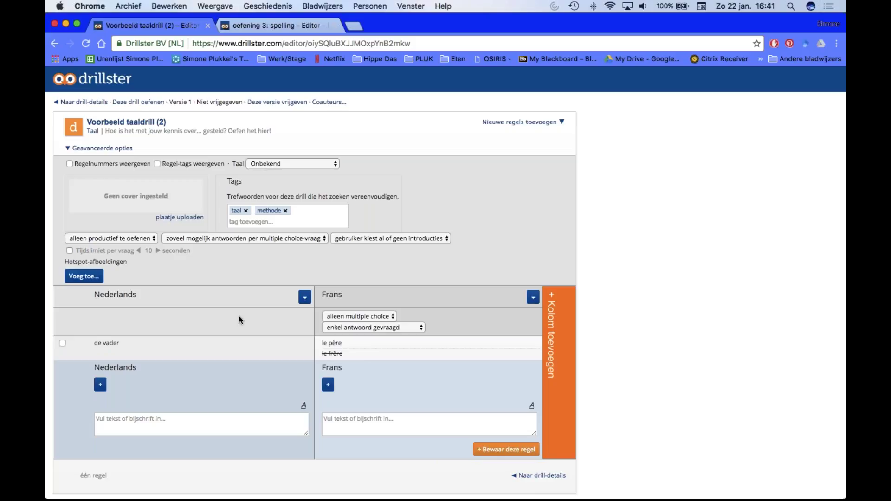
{"action": "mouse_move", "coordinate": [369, 241]}
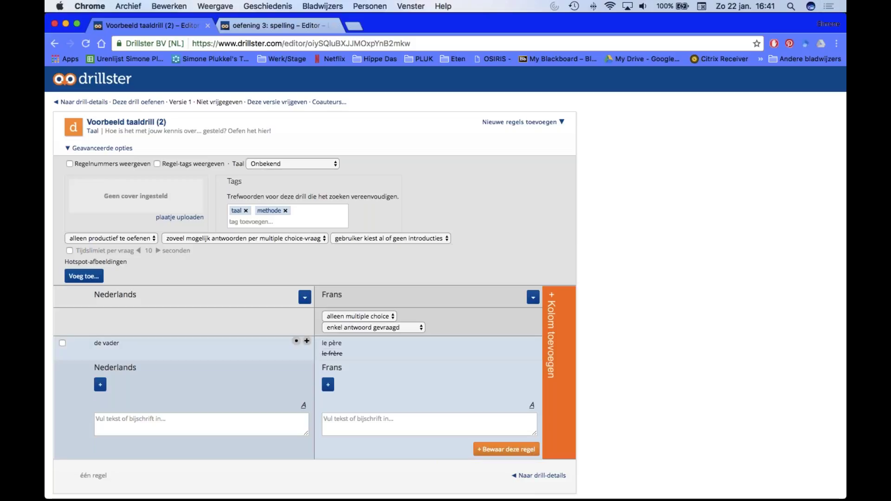
{"action": "left_click", "coordinate": [386, 239]}
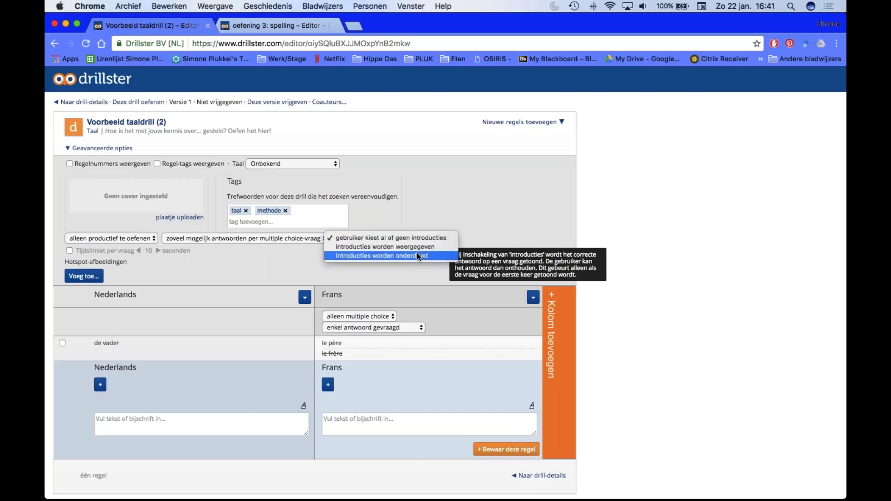
{"action": "left_click", "coordinate": [406, 247]}
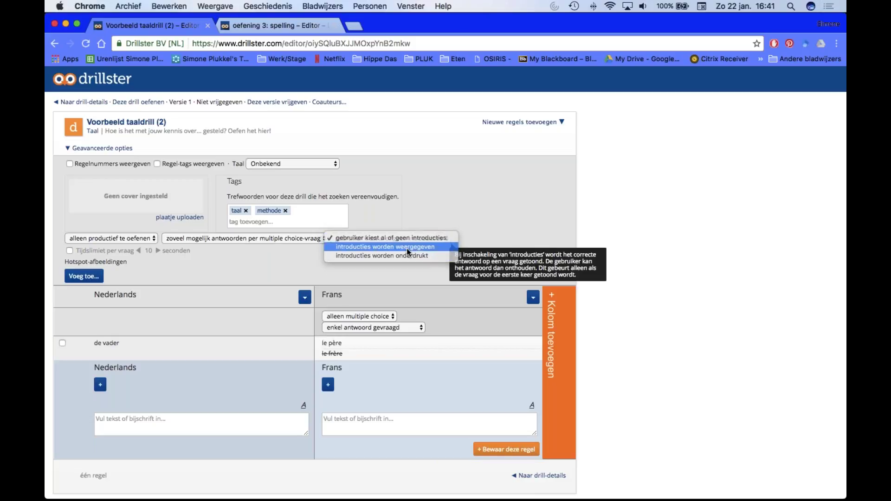
Preview the drill in practice mode, close the preview and review the advanced options.
{"action": "left_click", "coordinate": [143, 106]}
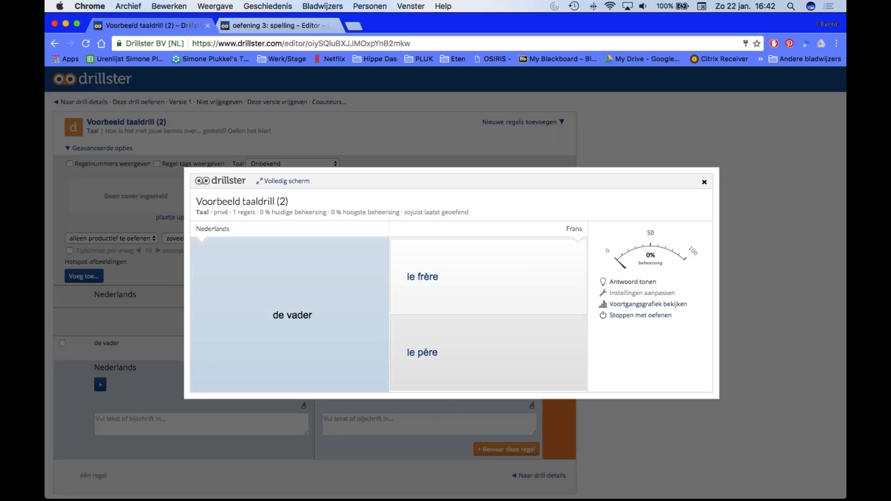
{"action": "left_click", "coordinate": [705, 182]}
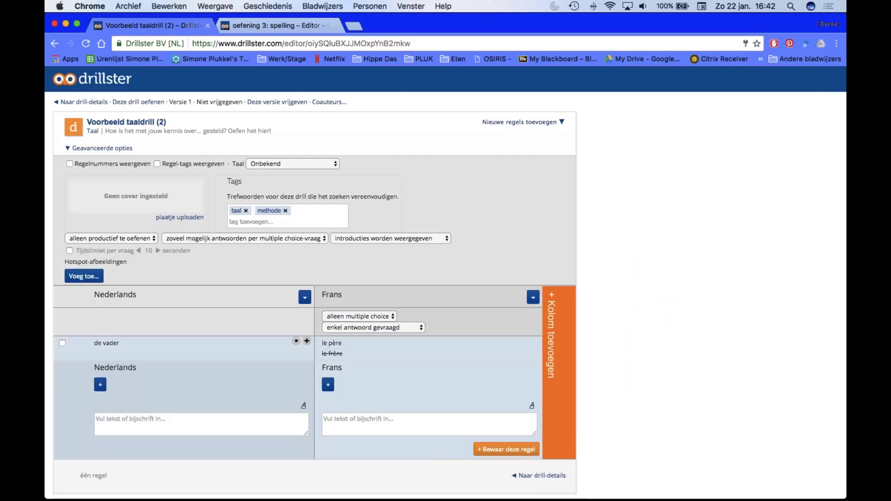
{"action": "scroll", "coordinate": [297, 346], "scroll_direction": "down", "scroll_amount": 1}
{"action": "scroll", "coordinate": [297, 343], "scroll_direction": "down", "scroll_amount": 1}
{"action": "left_click", "coordinate": [394, 232]}
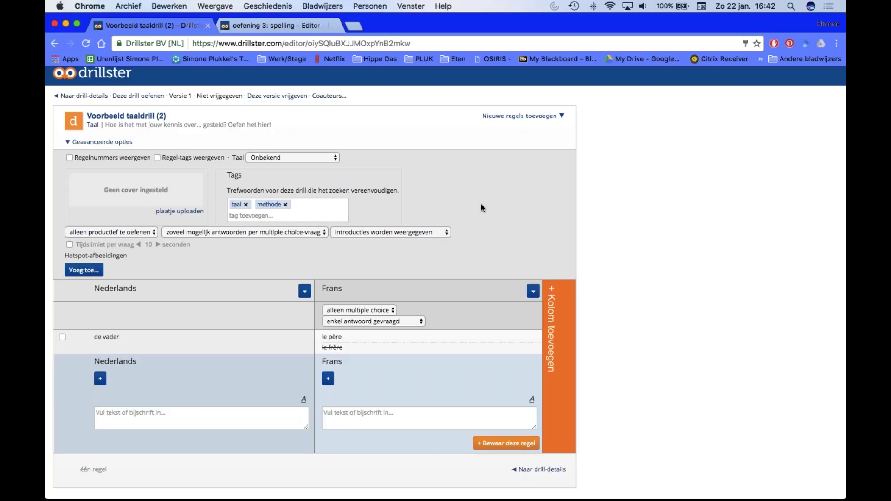
Add and save a second row with "de vader." under Nederlands and "le père" under Frans.
{"action": "mouse_move", "coordinate": [172, 349]}
{"action": "type", "text": "de vader"}
{"action": "key", "text": "Tab"}
{"action": "type", "text": "le père"}
{"action": "left_click", "coordinate": [493, 443]}
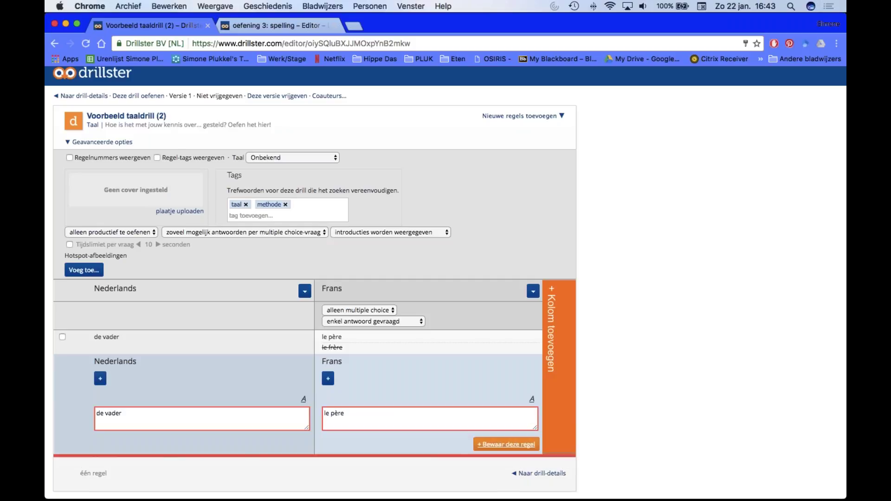
{"action": "left_click", "coordinate": [256, 425]}
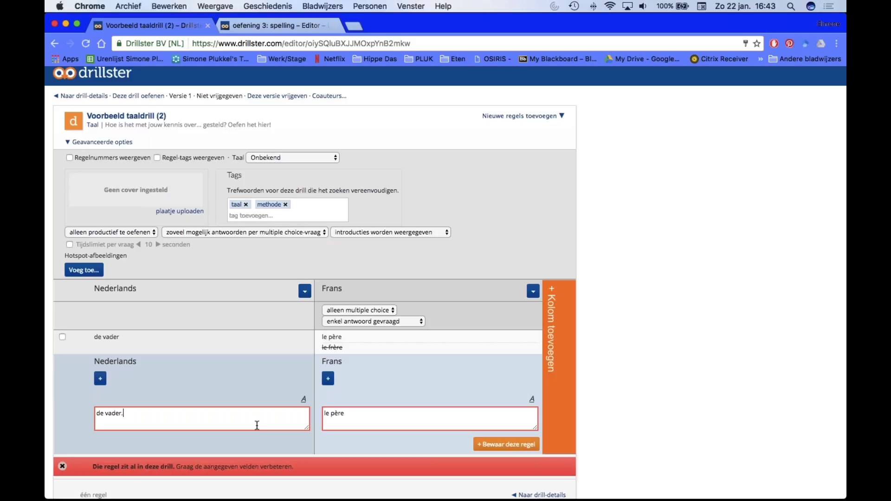
{"action": "left_click", "coordinate": [508, 445]}
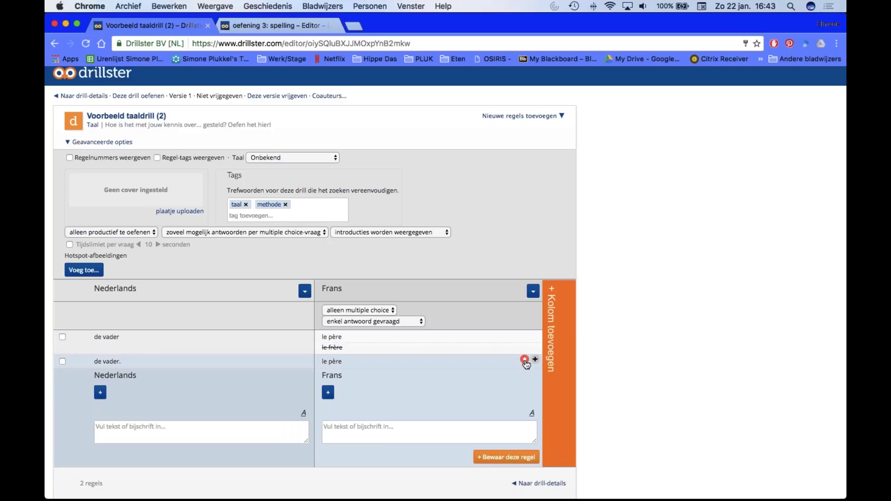
Set the question style of the second row's Frans cell to "alleen open vragen".
{"action": "left_click", "coordinate": [525, 361]}
{"action": "left_click", "coordinate": [537, 219]}
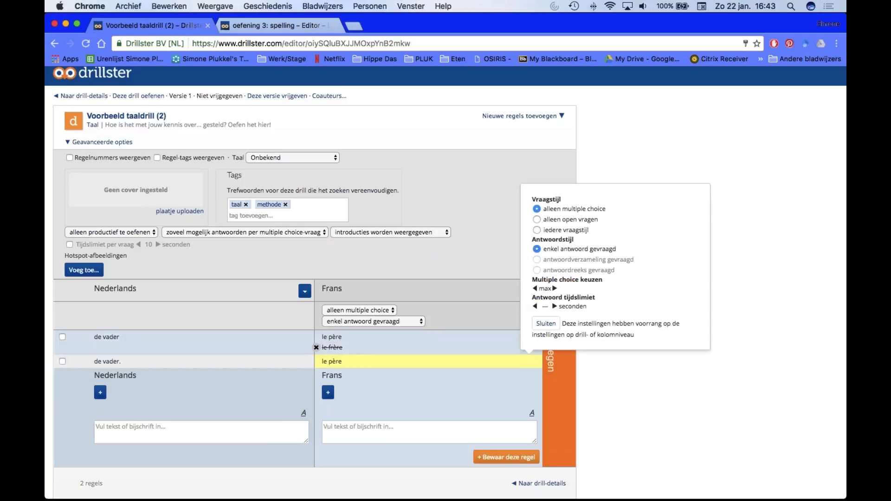
{"action": "left_click", "coordinate": [525, 360]}
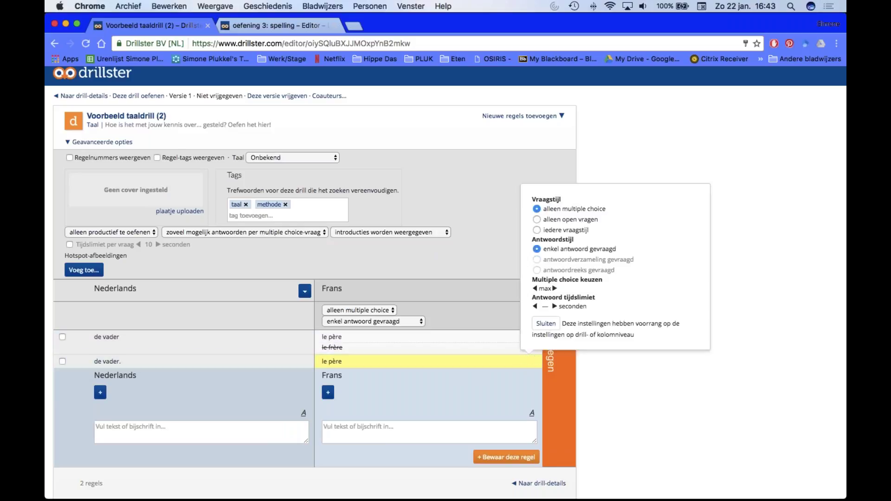
{"action": "left_click", "coordinate": [537, 219]}
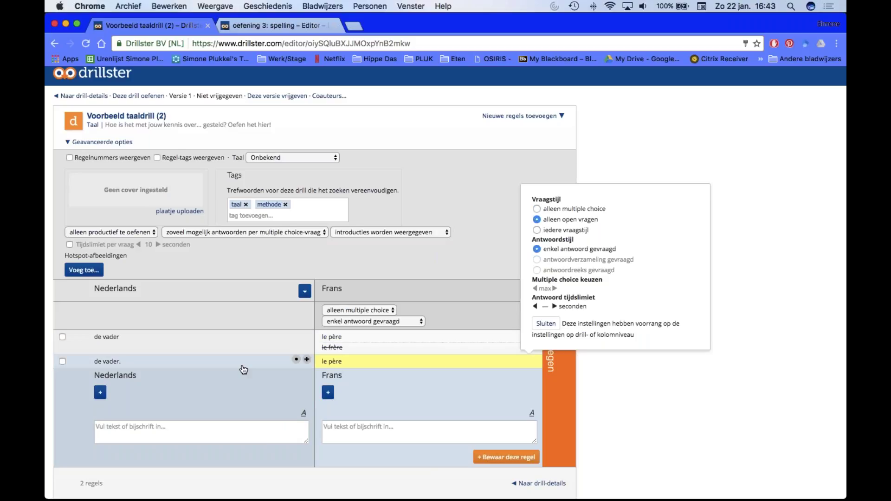
Remove the full stop from the second row's Nederlands text so it reads "de vader", and save it.
{"action": "left_click", "coordinate": [173, 364]}
{"action": "left_click", "coordinate": [161, 384]}
{"action": "key", "text": "BackSpace"}
{"action": "left_click", "coordinate": [158, 425]}
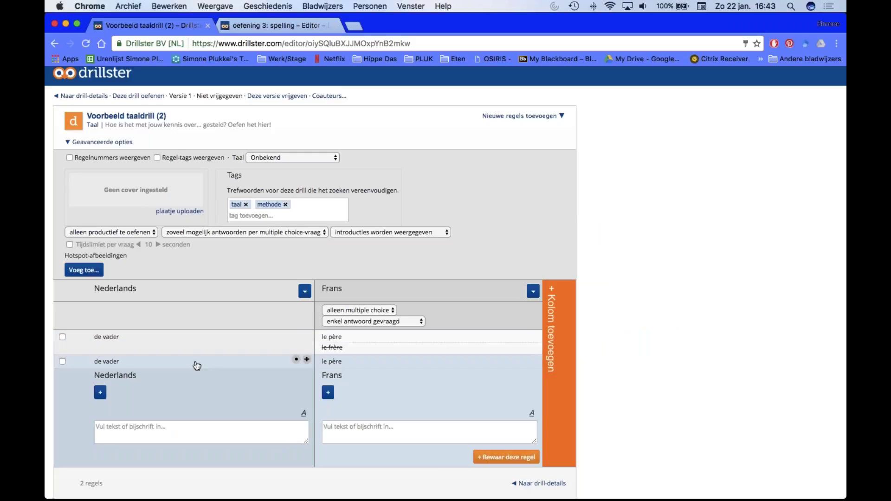
Mark the two "de vader" rows as equivalent (gelijkwaardig).
{"action": "left_click", "coordinate": [62, 362]}
{"action": "left_click", "coordinate": [62, 337]}
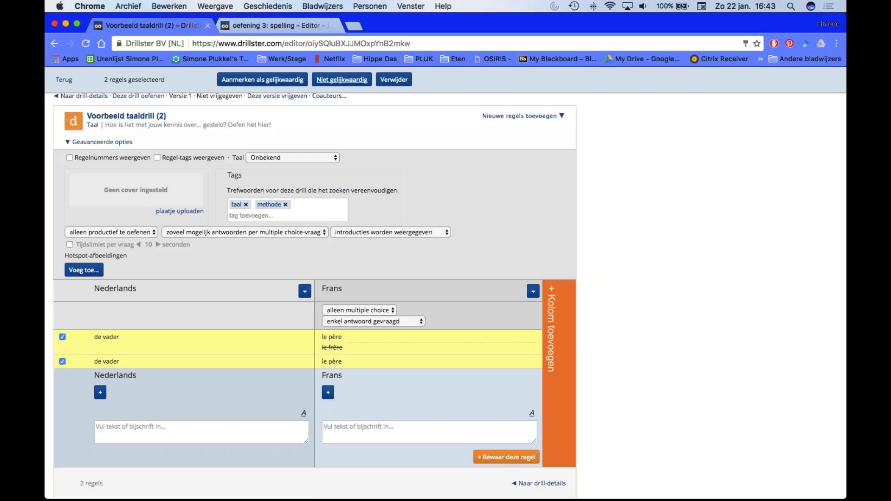
{"action": "left_click", "coordinate": [262, 79]}
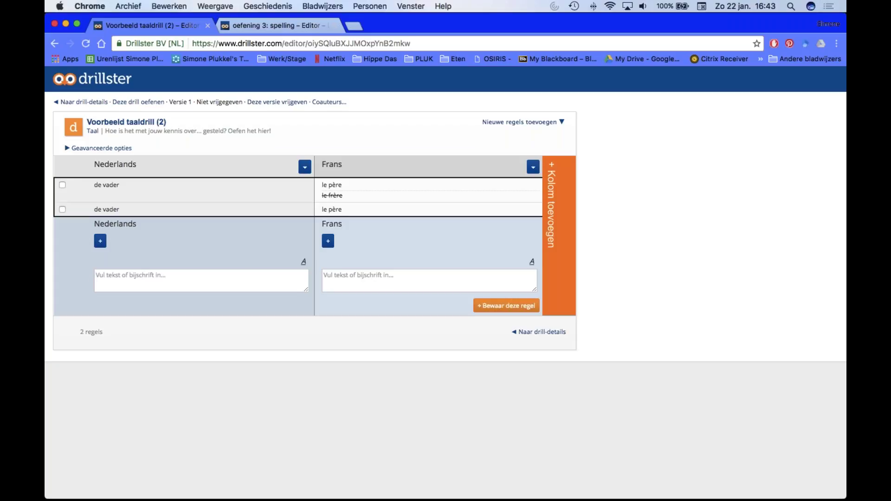
Add and save a row with "il bambino" under Nederlands and "het kind, de jongen" under Frans.
{"action": "type", "text": "il bambino"}
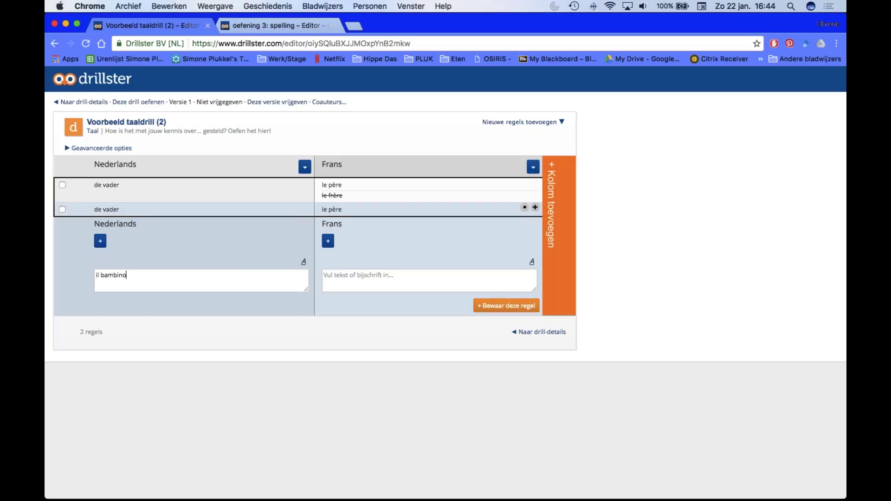
{"action": "left_click", "coordinate": [353, 283]}
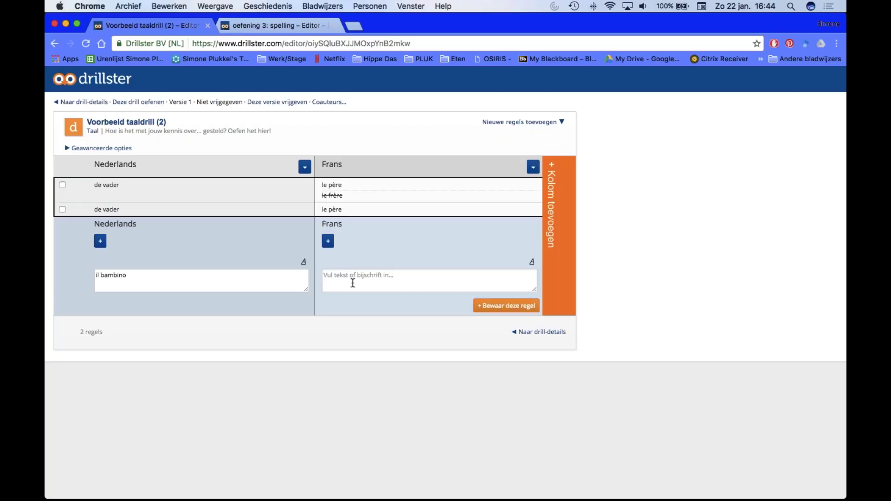
{"action": "type", "text": "het kind, de jongen"}
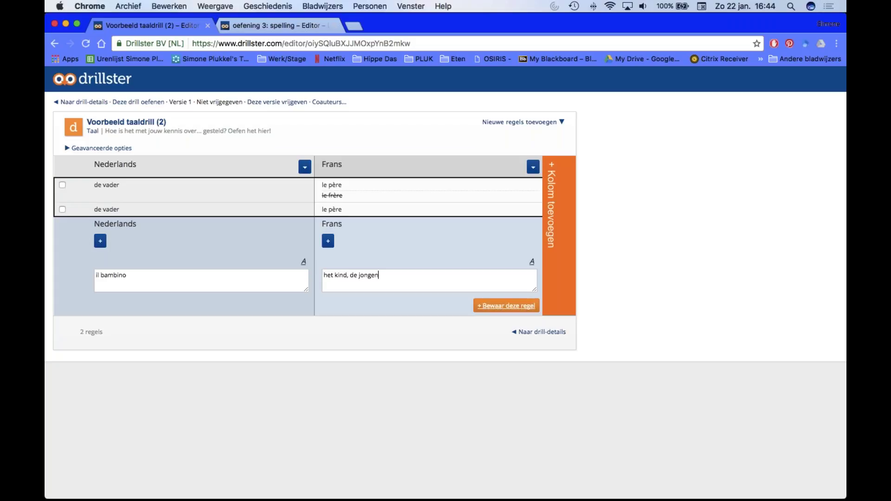
{"action": "left_click", "coordinate": [507, 306]}
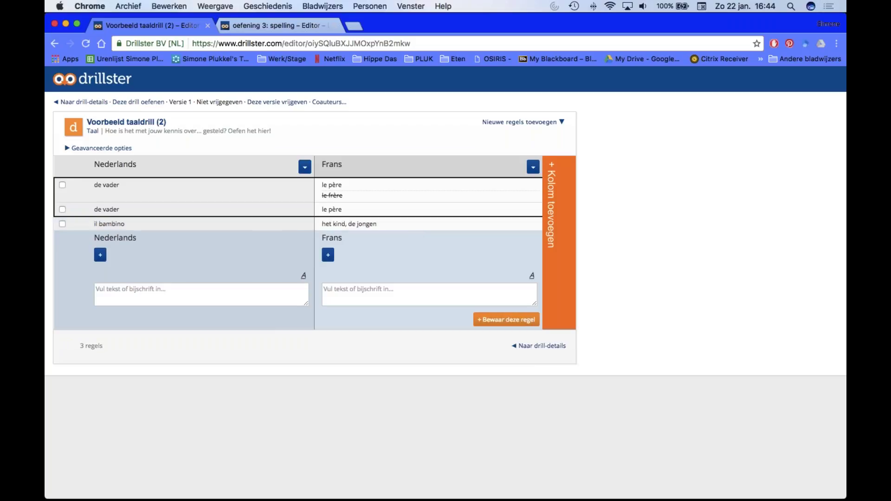
Shorten the Frans answer of the "il bambino" row to "het kind" and save it.
{"action": "left_click", "coordinate": [367, 229]}
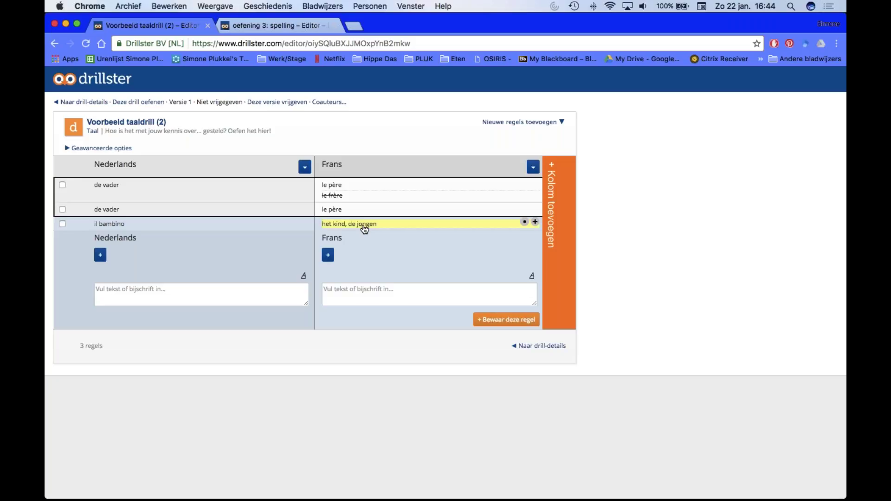
{"action": "left_click_drag", "start_coordinate": [375, 252], "coordinate": [357, 252]}
{"action": "key", "text": "BackSpace"}
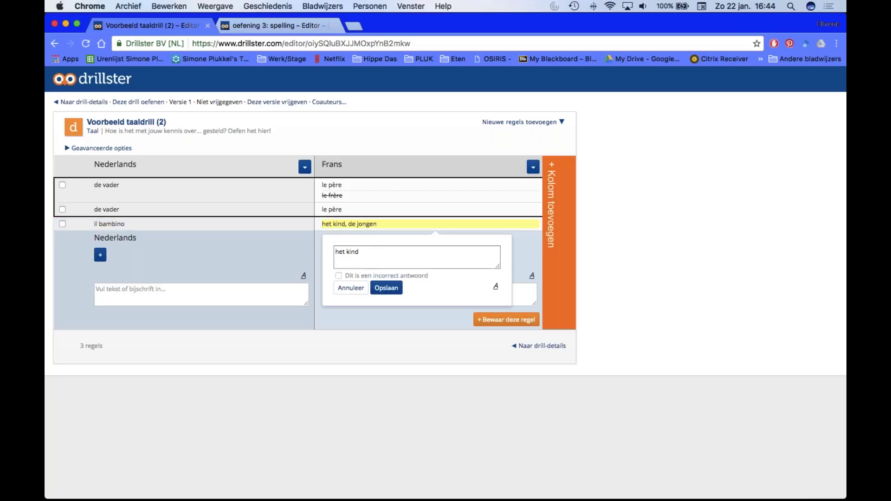
{"action": "left_click", "coordinate": [386, 288]}
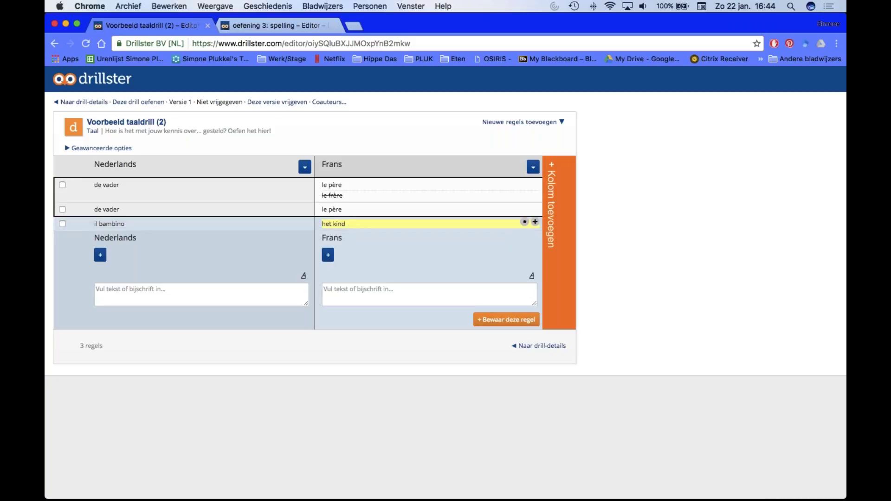
Add "de jongen" as a second correct answer to the Frans cell of the "il bambino" row.
{"action": "left_click", "coordinate": [535, 222]}
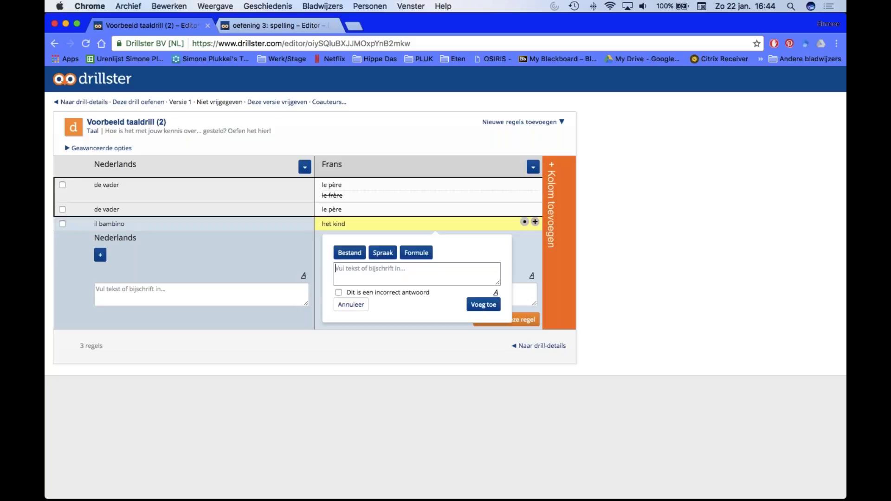
{"action": "key", "text": "super+v"}
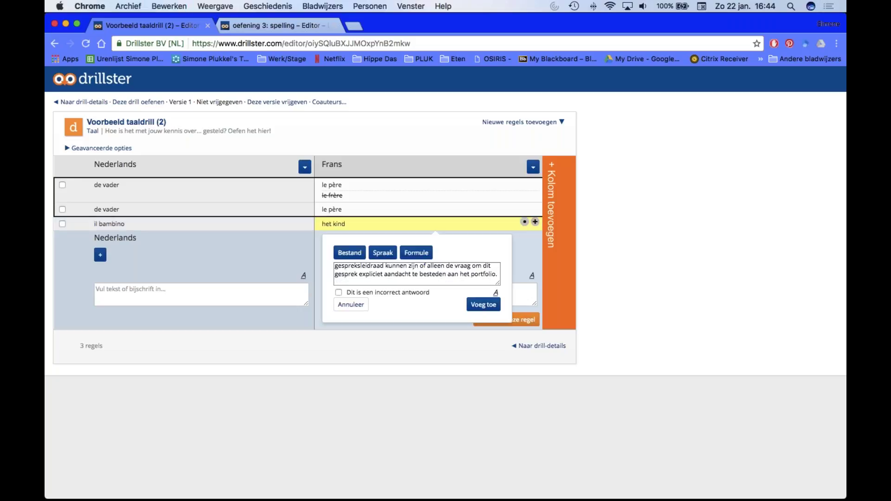
{"action": "key", "text": "super+a"}
{"action": "key", "text": "BackSpace"}
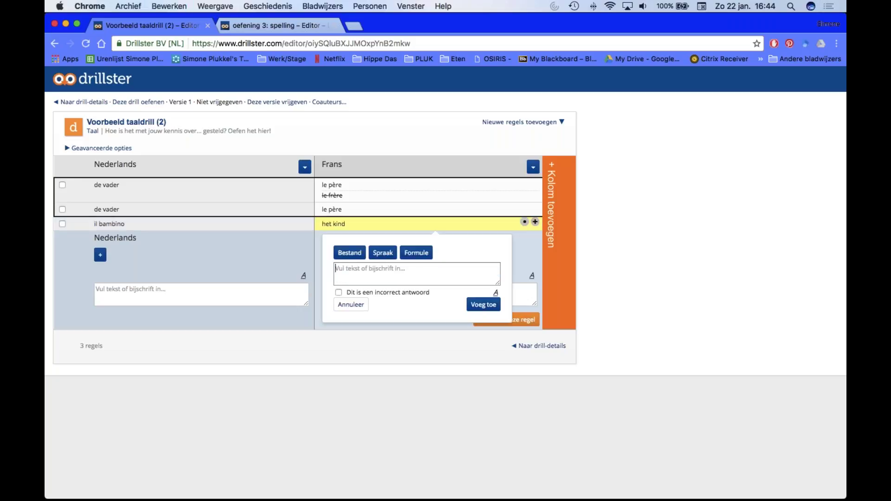
{"action": "type", "text": "de j"}
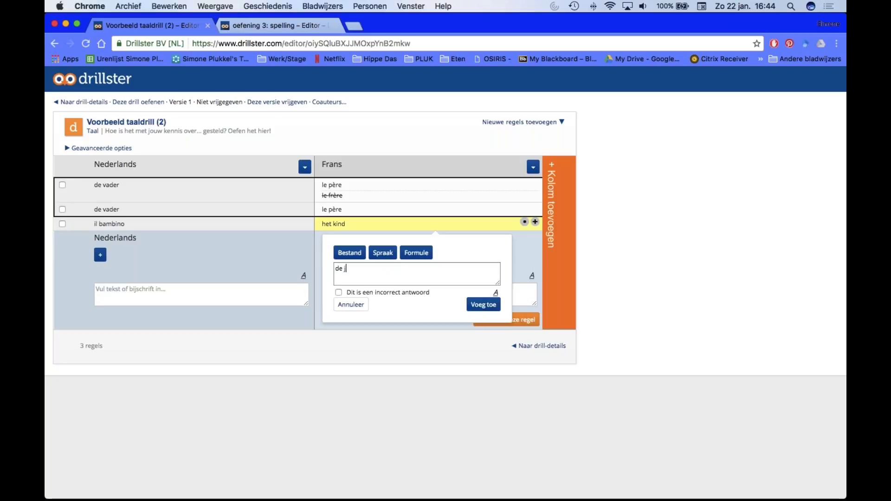
{"action": "type", "text": "ongen"}
{"action": "left_click", "coordinate": [483, 305]}
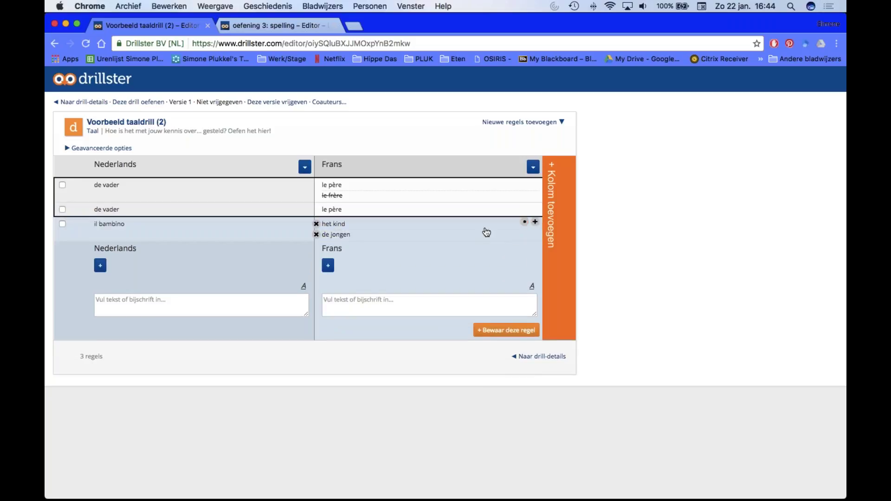
Set the "il bambino" row's Frans cell to question style "alleen multiple choice" and answer style "antwoordverzameling gevraagd".
{"action": "left_click", "coordinate": [525, 222]}
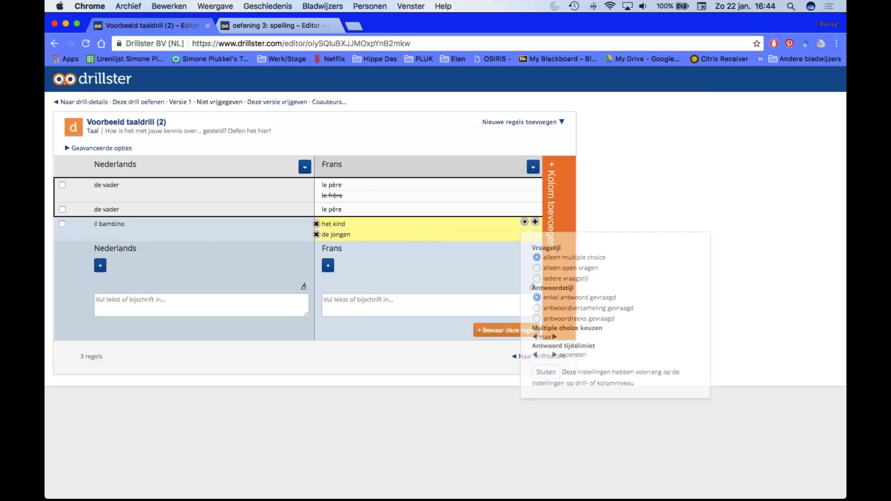
{"action": "left_click", "coordinate": [537, 269]}
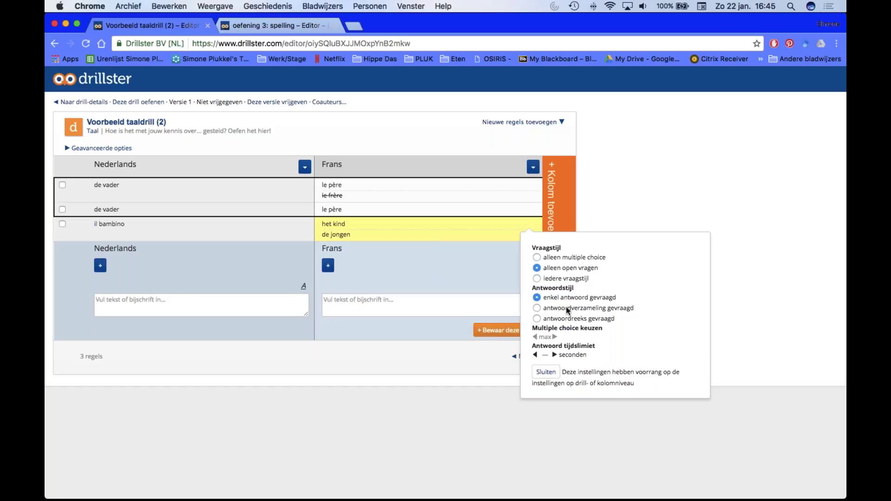
{"action": "left_click", "coordinate": [537, 257]}
{"action": "left_click", "coordinate": [538, 308]}
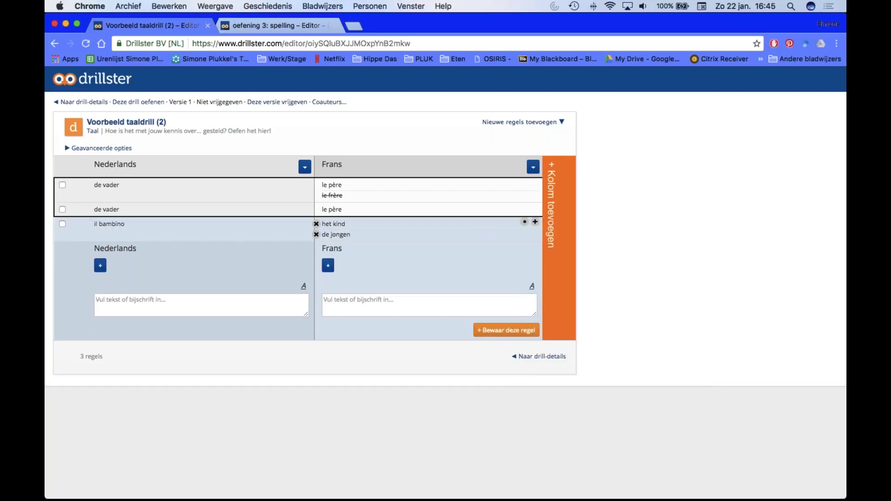
Add "het meisje" as an incorrect answer to the Frans cell of the "il bambino" row.
{"action": "left_click", "coordinate": [535, 222]}
{"action": "type", "text": "het meisje"}
{"action": "left_click", "coordinate": [338, 303]}
{"action": "left_click", "coordinate": [483, 316]}
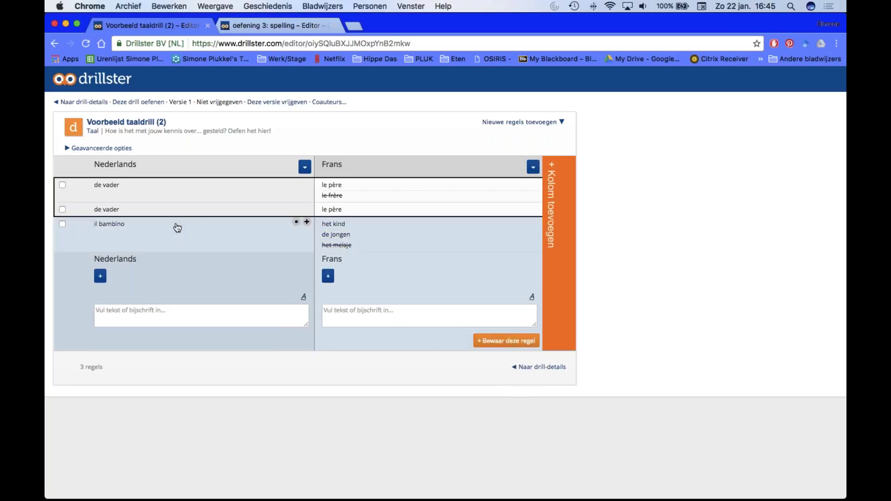
Delete both "de vader" rows from the drill.
{"action": "left_click", "coordinate": [62, 210]}
{"action": "left_click", "coordinate": [62, 185]}
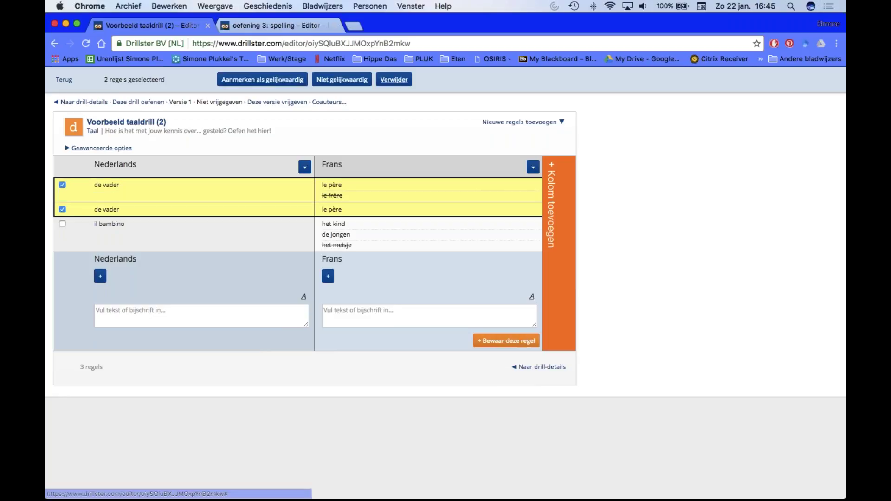
{"action": "left_click", "coordinate": [407, 80]}
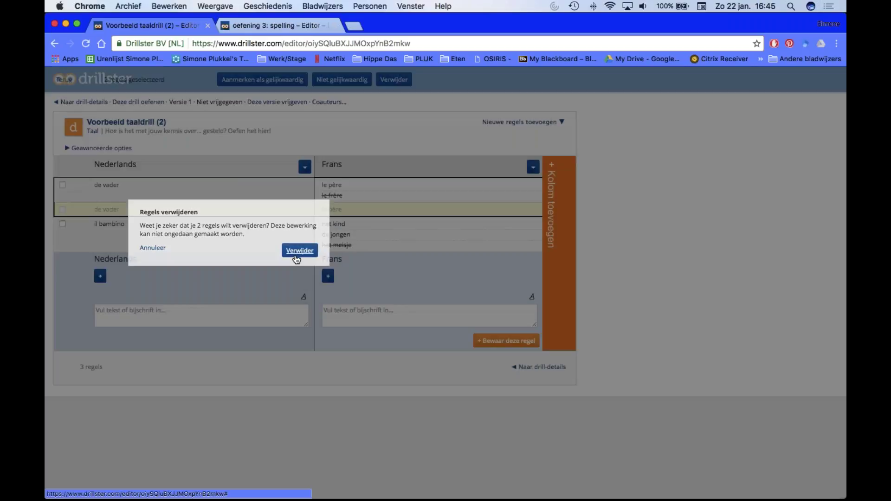
{"action": "left_click", "coordinate": [299, 251]}
Practise the drill, selecting "het kind" and "de jongen" for "il bambino", and close the practice window.
{"action": "left_click", "coordinate": [139, 102]}
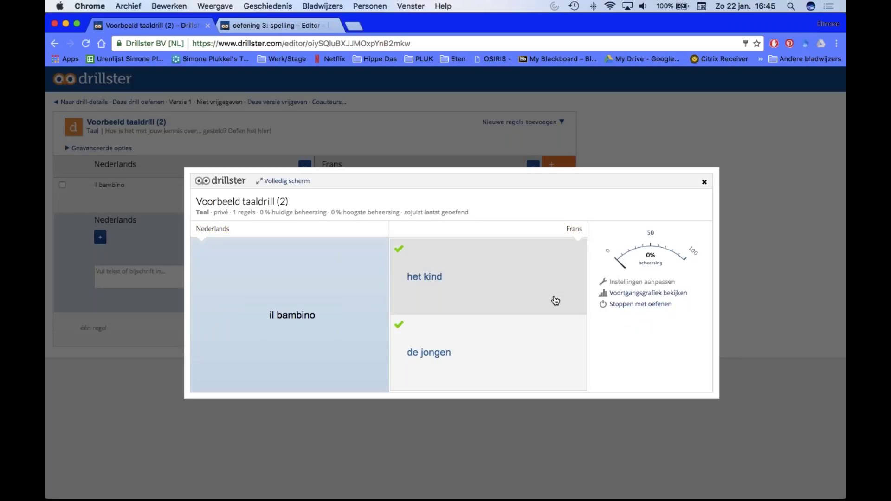
{"action": "left_click", "coordinate": [433, 268]}
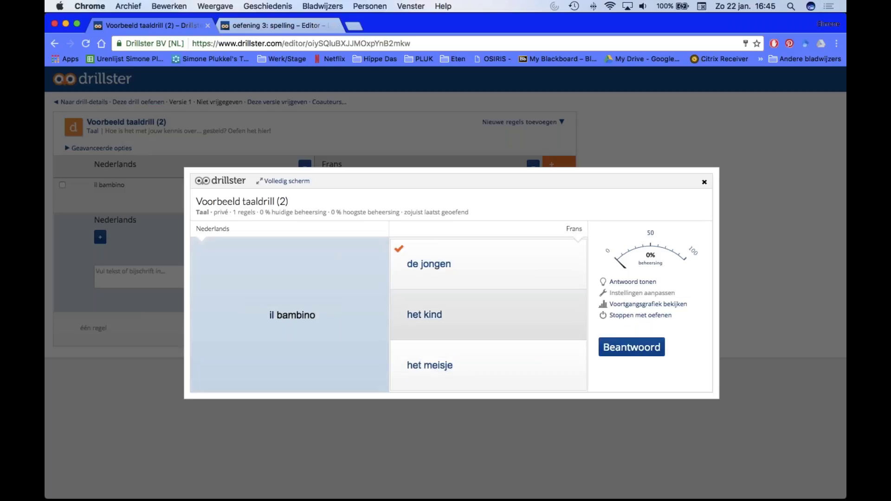
{"action": "left_click", "coordinate": [433, 315]}
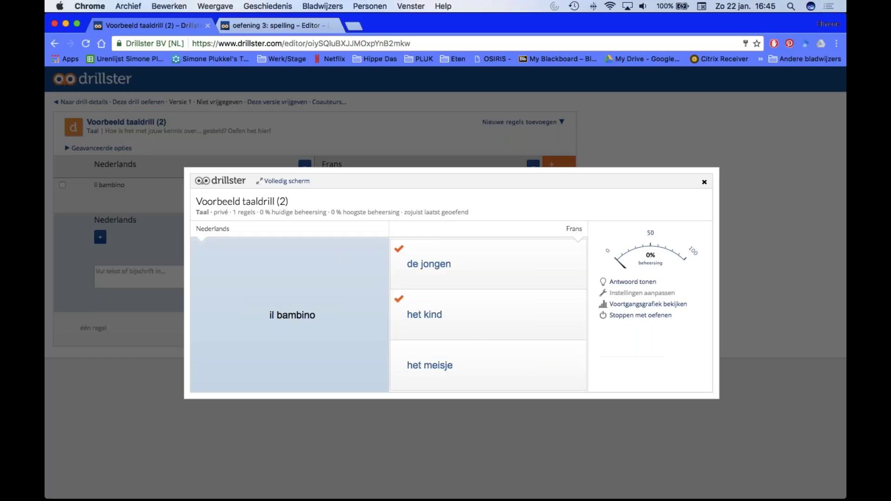
{"action": "left_click", "coordinate": [704, 182]}
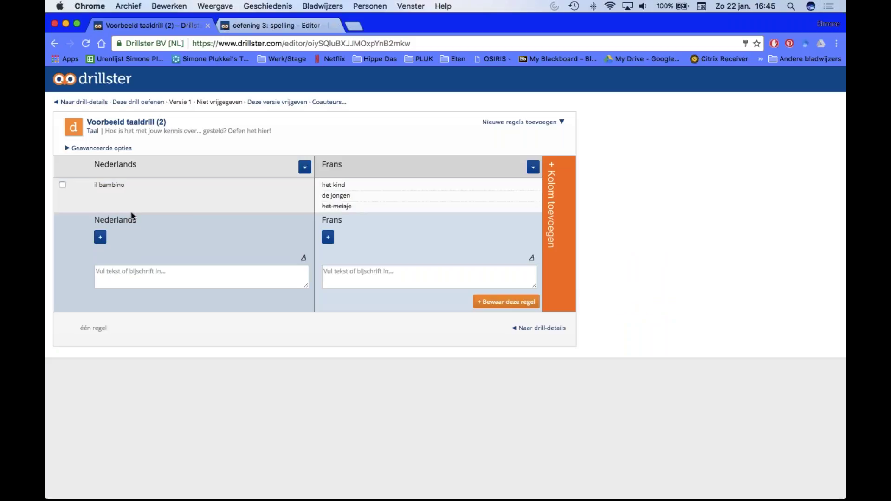
Delete the "il bambino" row from the drill.
{"action": "left_click", "coordinate": [62, 185]}
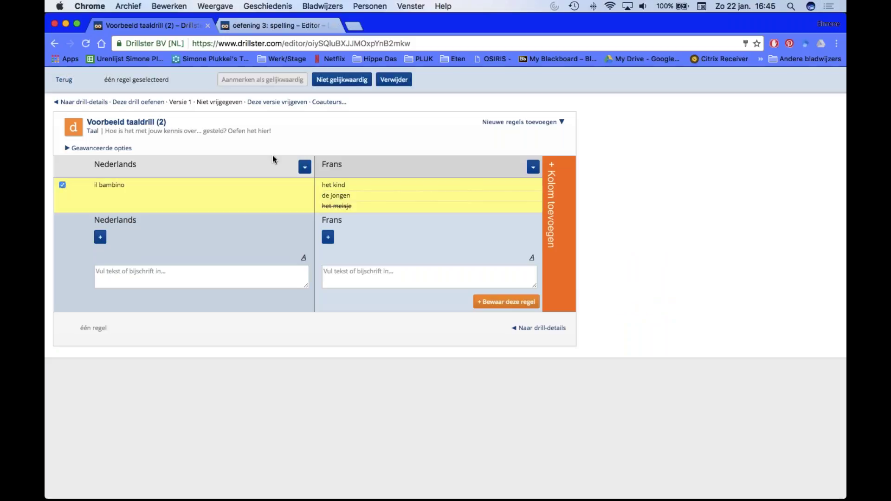
{"action": "mouse_move", "coordinate": [302, 185]}
{"action": "left_click", "coordinate": [61, 187]}
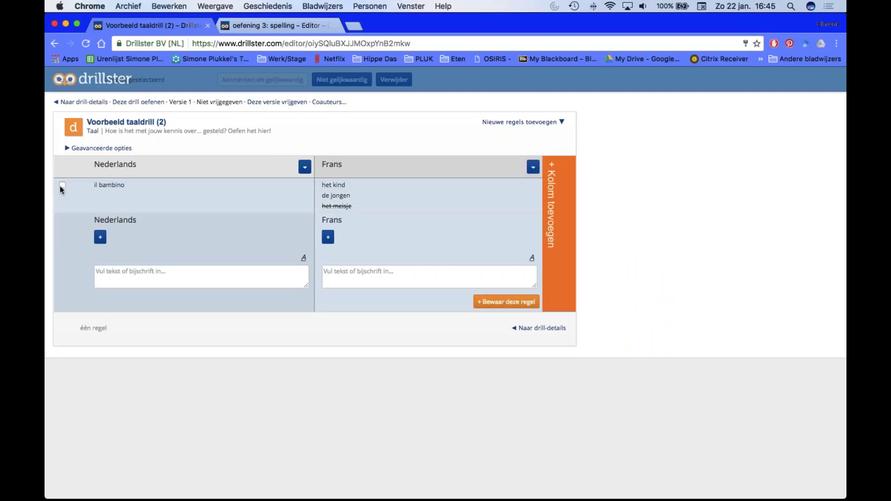
{"action": "left_click", "coordinate": [61, 187]}
{"action": "left_click", "coordinate": [399, 81]}
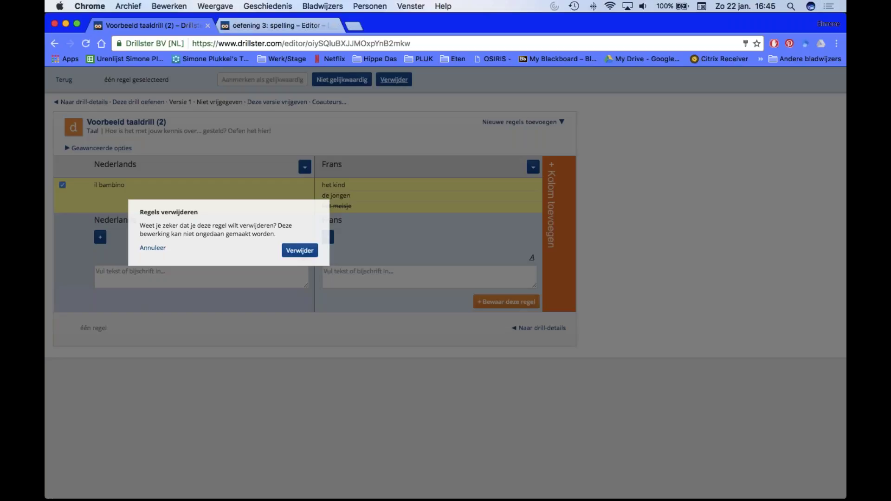
{"action": "left_click", "coordinate": [300, 251]}
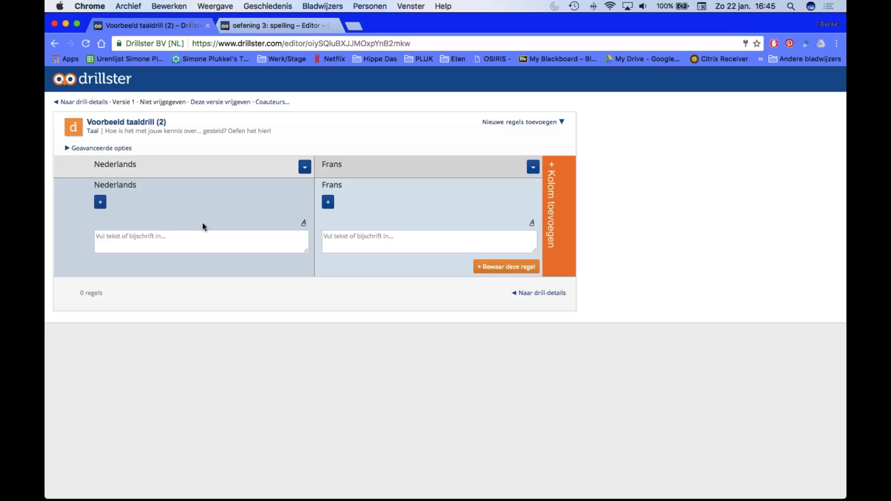
Rename the Nederlands column to "Woord" and the Frans column to "betekenis".
{"action": "left_click", "coordinate": [121, 165]}
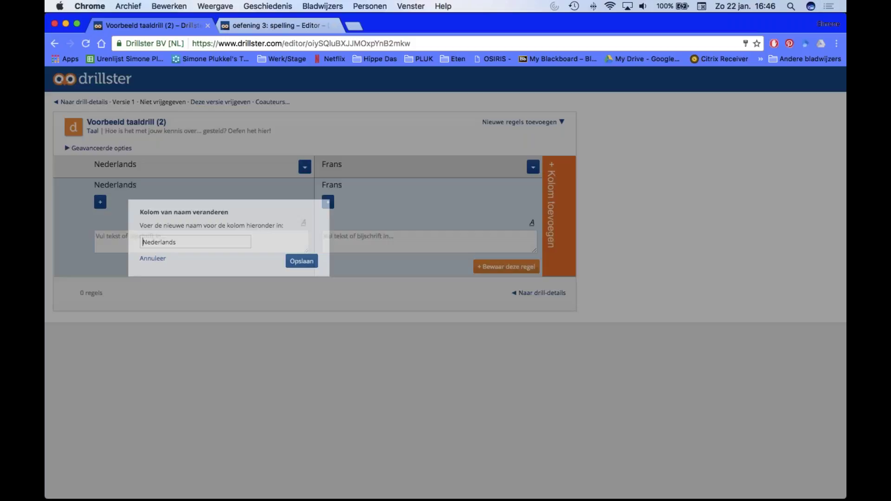
{"action": "double_click", "coordinate": [193, 243]}
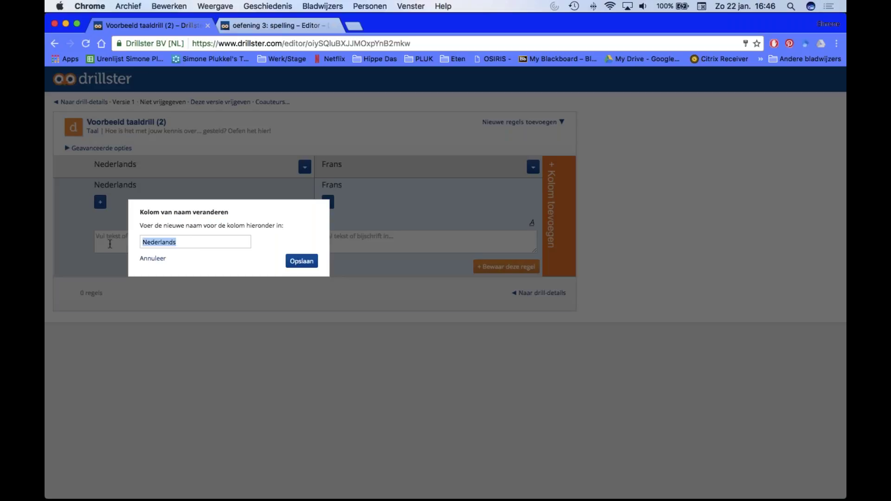
{"action": "type", "text": "woor"}
{"action": "key", "text": "BackSpace"}
{"action": "key", "text": "BackSpace"}
{"action": "key", "text": "BackSpace"}
{"action": "key", "text": "BackSpace"}
{"action": "type", "text": "Woord"}
{"action": "left_click", "coordinate": [303, 261]}
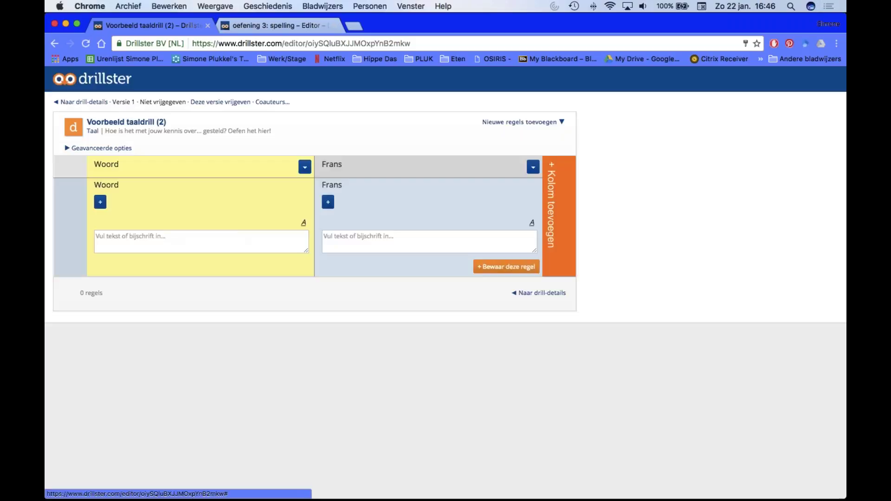
{"action": "type", "text": "betekenis"}
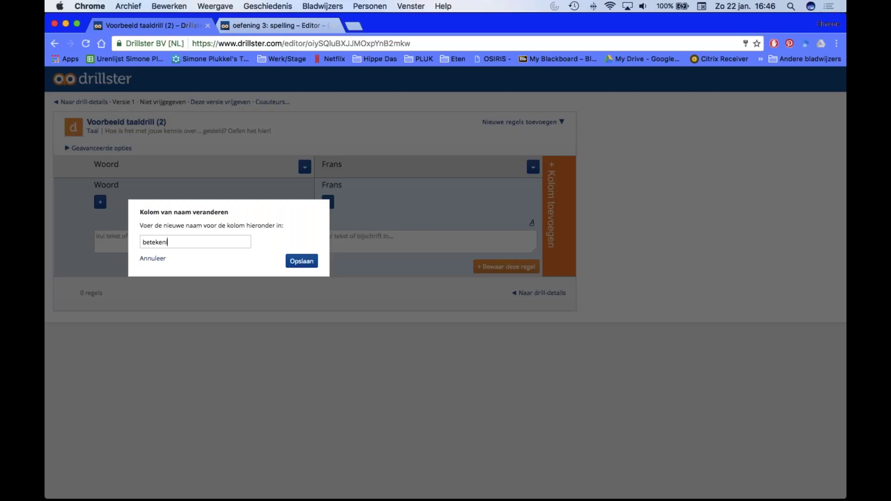
{"action": "left_click", "coordinate": [297, 261]}
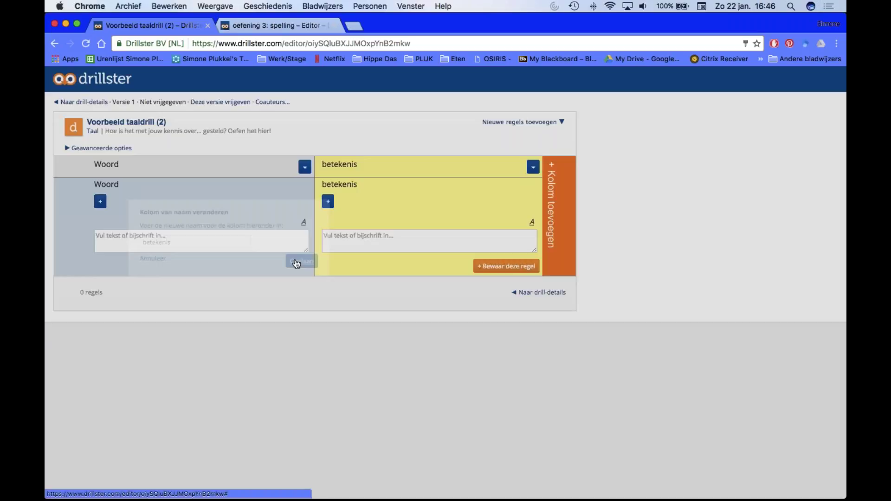
Add a row with "correctie" as Woord and "een verbetering van een fout" as betekenis, and save it.
{"action": "type", "text": "correctie"}
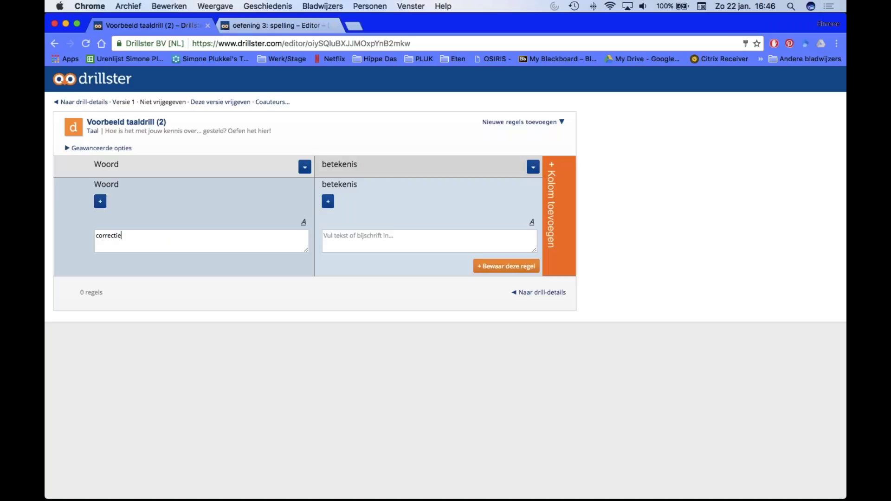
{"action": "type", "text": "en verbetering van een fout"}
{"action": "key", "text": "Tab"}
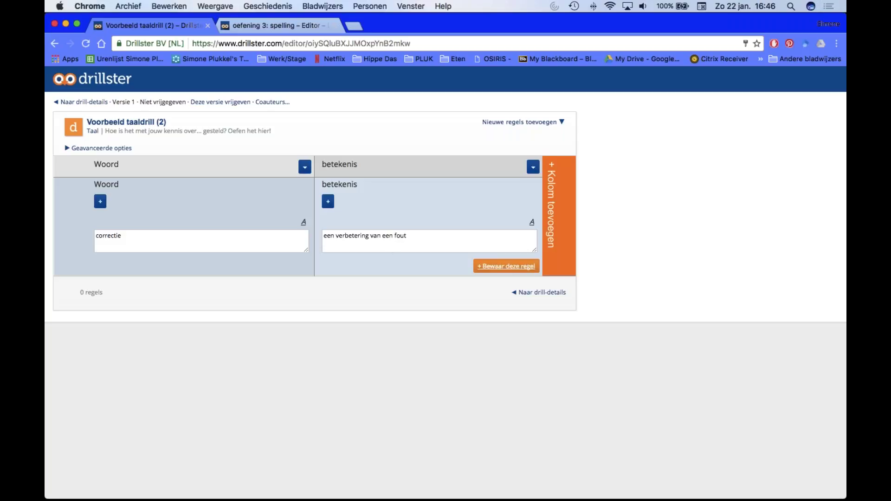
{"action": "key", "text": "Return"}
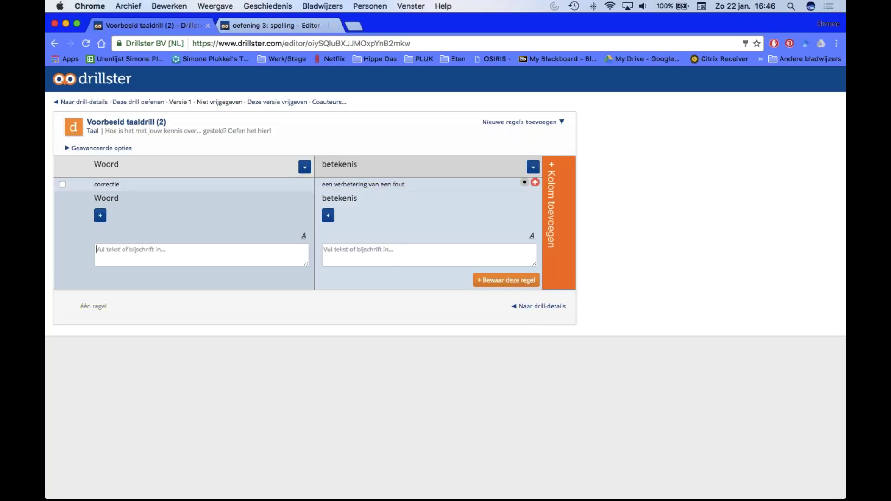
Add "een goed antwoord" as an incorrect answer to the betekenis cell of the "correctie" row.
{"action": "left_click", "coordinate": [536, 183]}
{"action": "left_click", "coordinate": [441, 235]}
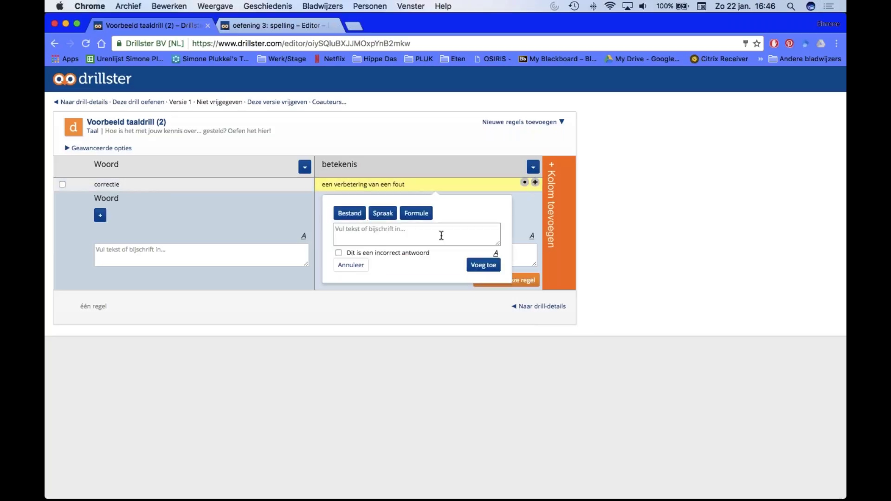
{"action": "type", "text": "een goed antwoord"}
{"action": "left_click", "coordinate": [339, 253]}
{"action": "left_click", "coordinate": [483, 265]}
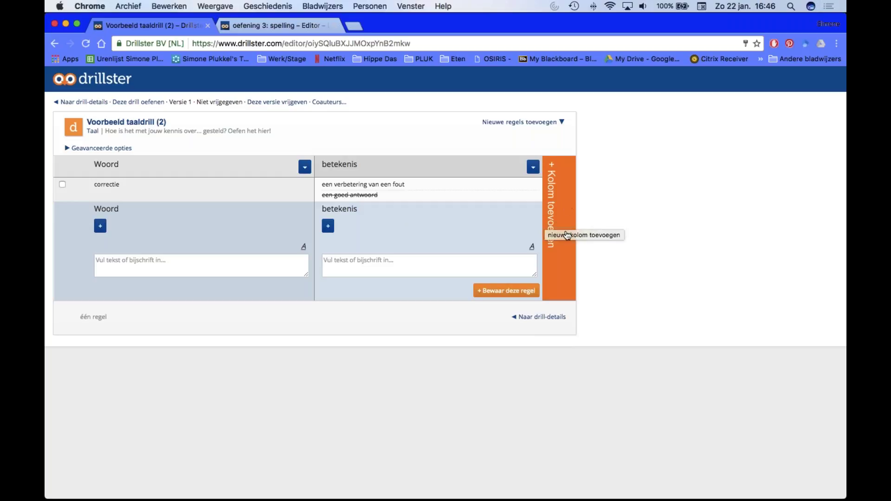
Add a third column named "Voorbeeldzin" and designate it as the context column.
{"action": "left_click", "coordinate": [559, 204]}
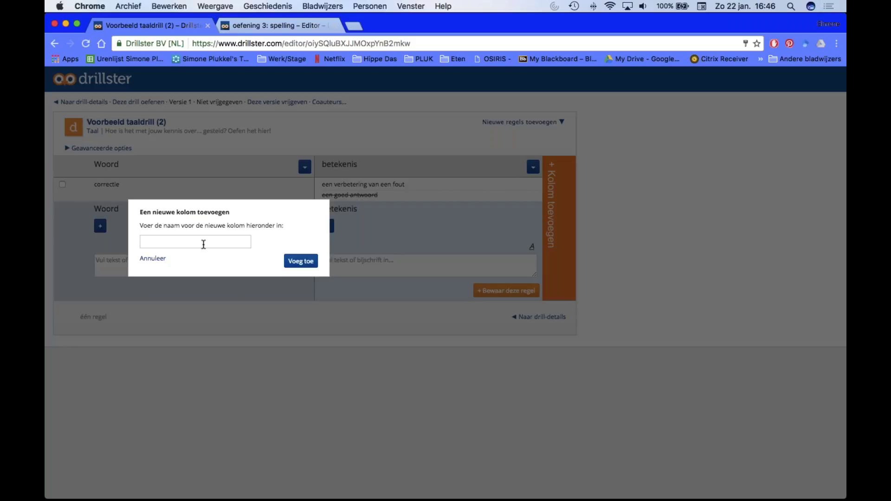
{"action": "type", "text": "Voorbeeldzin"}
{"action": "left_click", "coordinate": [290, 262]}
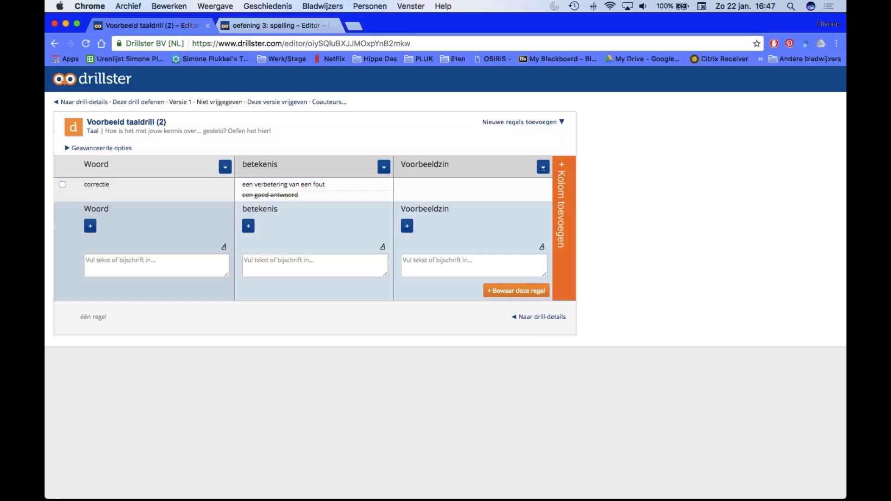
{"action": "left_click", "coordinate": [544, 171]}
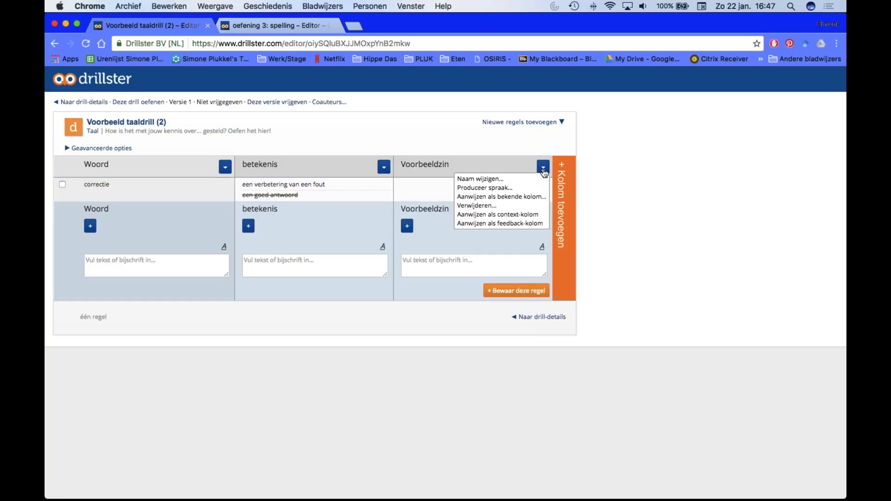
{"action": "left_click", "coordinate": [497, 214]}
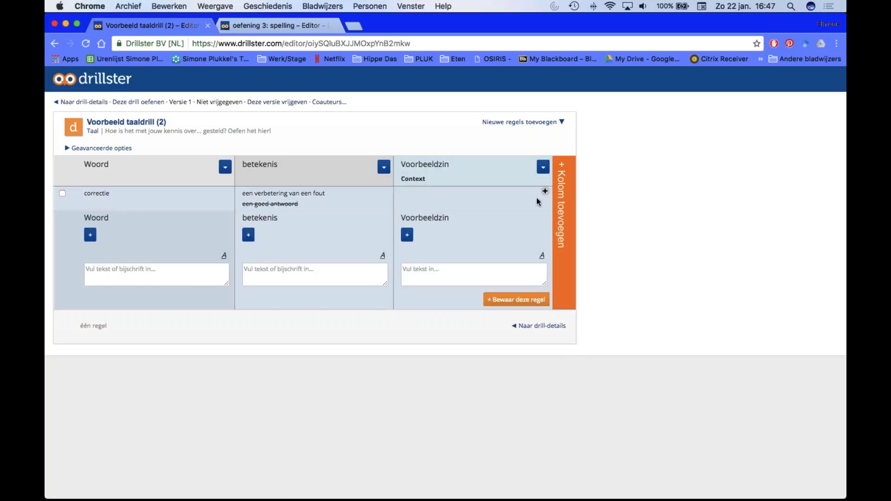
Enter "'Je moet nog een paar correcties aanbrengen in je werk en dan is het goed."" as the "correctie" row's Voorbeeldzin and preview the drill.
{"action": "left_click", "coordinate": [545, 191]}
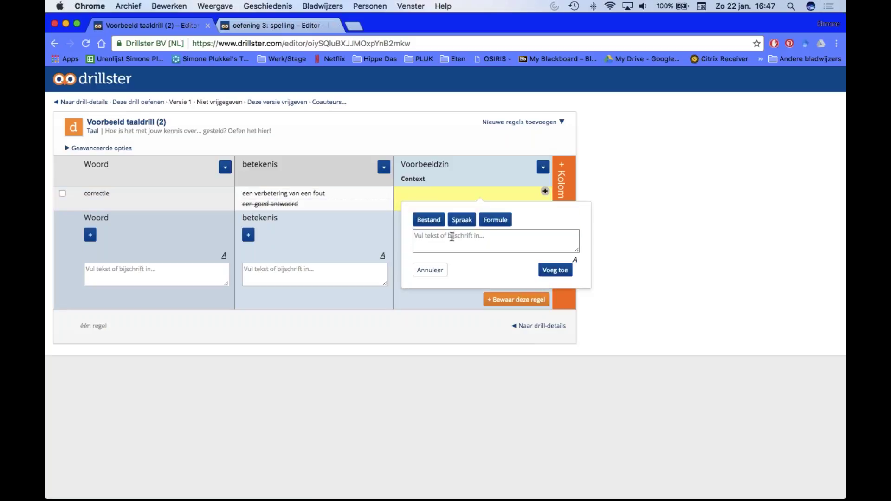
{"action": "type", "text": "'Je moet nog een paar correcties aanbrengen i"}
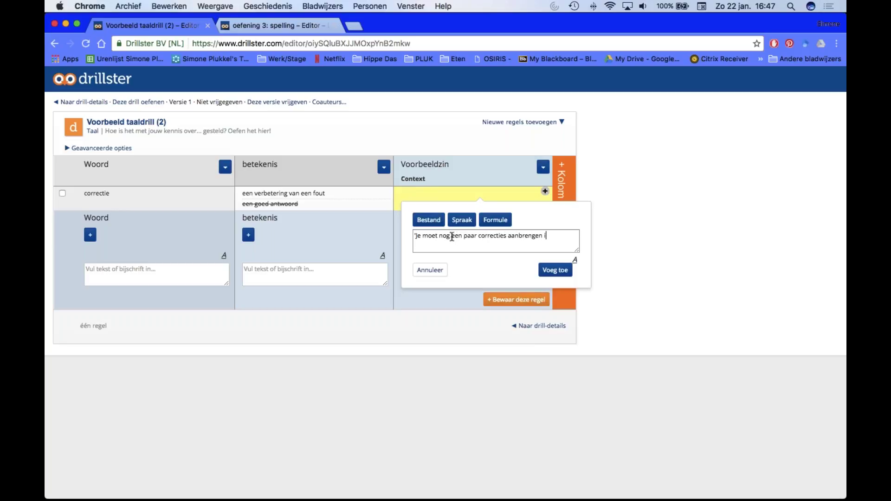
{"action": "type", "text": "n je werk en dan is het goed.\""}
{"action": "left_click", "coordinate": [559, 273]}
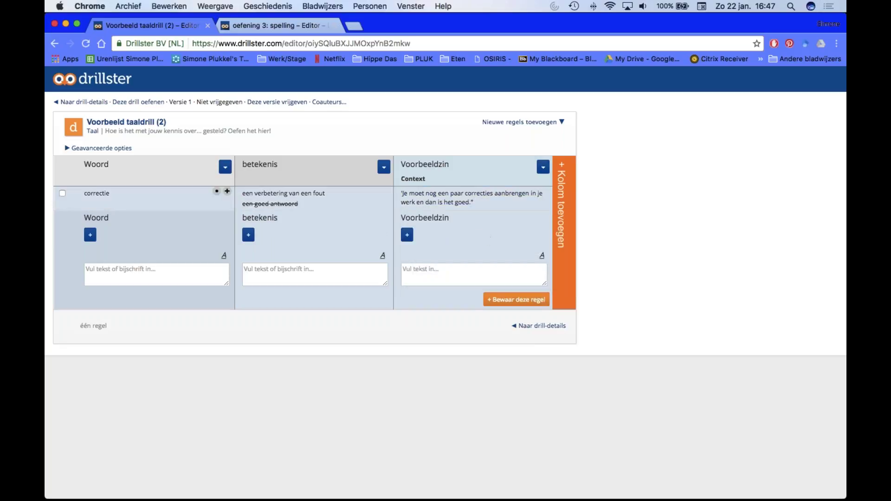
{"action": "left_click", "coordinate": [138, 102]}
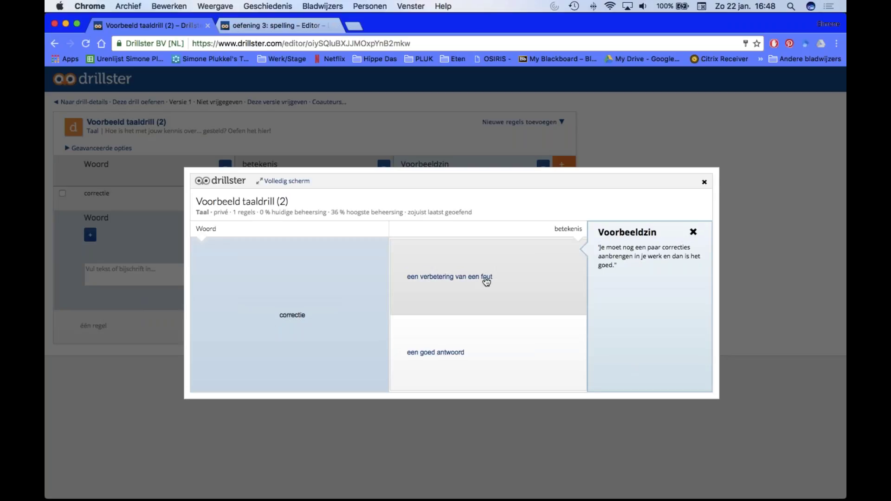
{"action": "left_click", "coordinate": [704, 182]}
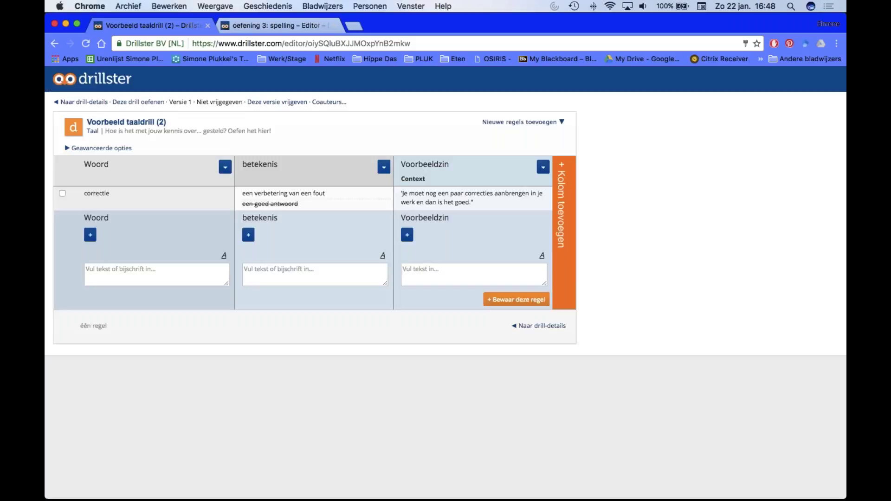
Delete the "correctie" row from the drill.
{"action": "left_click", "coordinate": [62, 193]}
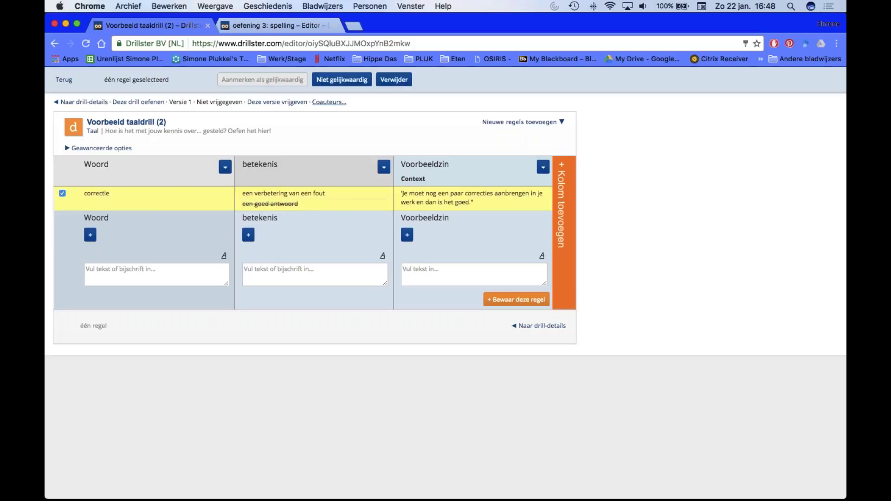
{"action": "left_click", "coordinate": [394, 79]}
{"action": "left_click", "coordinate": [300, 251]}
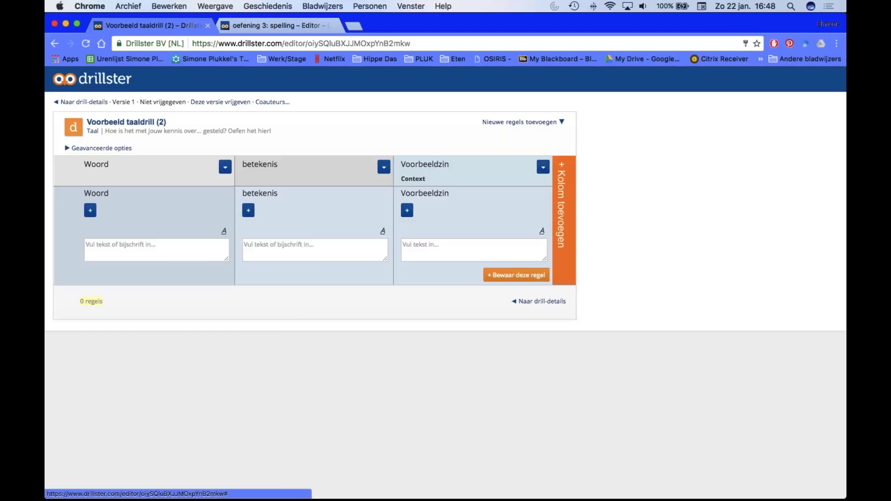
Rename the Woord column to "Opgave" and the betekenis column to "Antwoord".
{"action": "left_click", "coordinate": [103, 166]}
{"action": "key", "text": "super+a"}
{"action": "type", "text": "Opgave"}
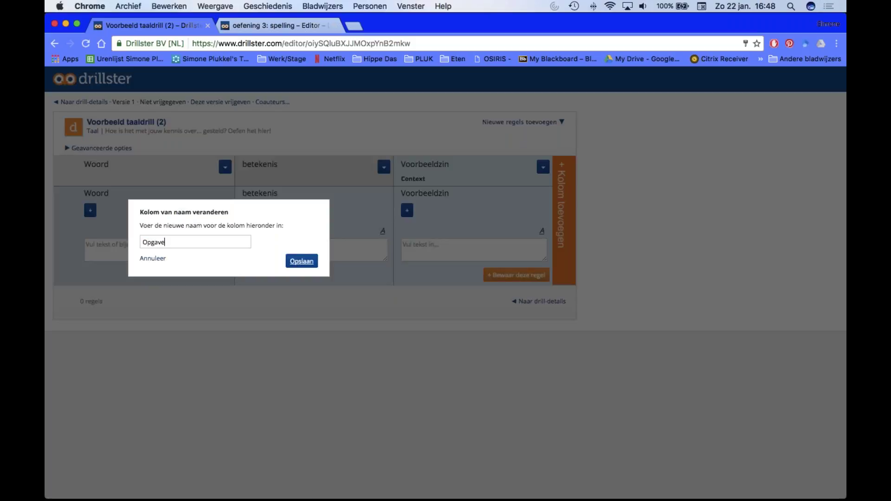
{"action": "left_click", "coordinate": [302, 261]}
{"action": "left_click", "coordinate": [260, 165]}
{"action": "key", "text": "super+a"}
{"action": "type", "text": "Antwoord"}
{"action": "left_click", "coordinate": [302, 262]}
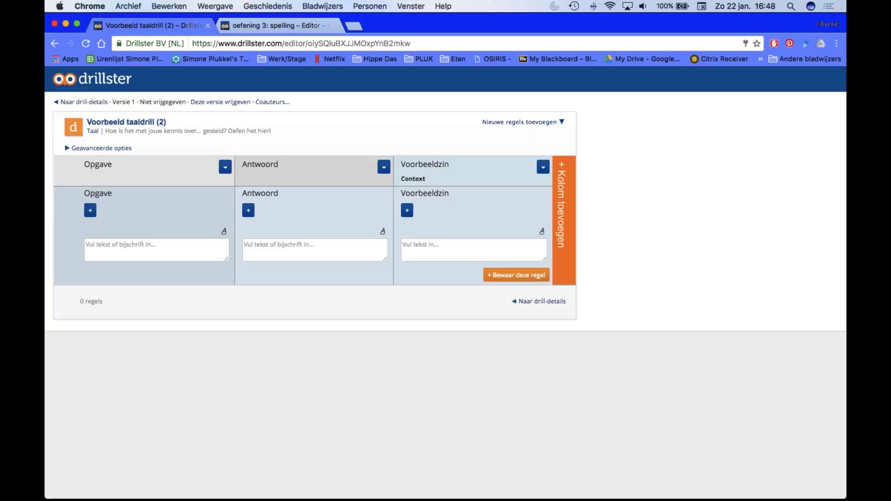
Enter "He arrived .... midnight." as the Opgave text of a new row.
{"action": "type", "text": "H"}
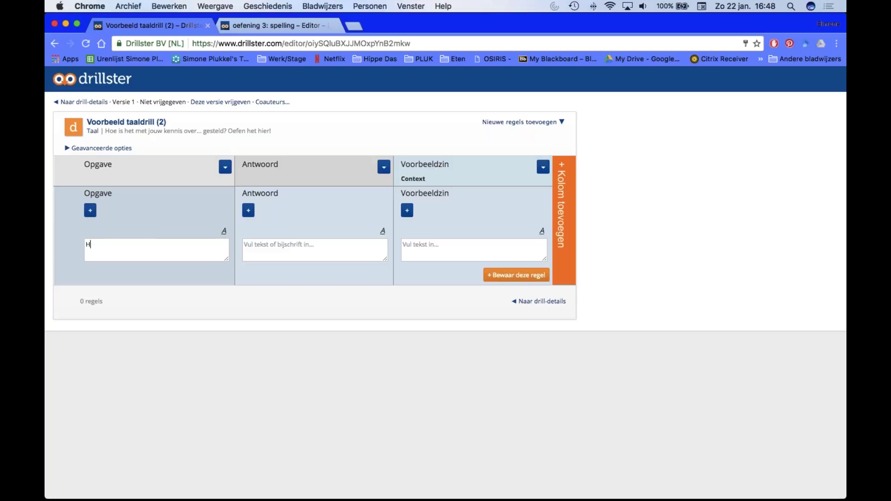
{"action": "type", "text": "e arriv"}
{"action": "type", "text": "ed "}
{"action": "type", "text": "...."}
{"action": "type", "text": " mid"}
{"action": "type", "text": "night."}
Replace the dots in the new row's Opgave sentence with "<placeholder></placeholder>", placed between "He arrived" and "midnight.".
{"action": "double_click", "coordinate": [120, 244]}
{"action": "key", "text": "BackSpace"}
{"action": "type", "text": "___"}
{"action": "key", "text": "BackSpace"}
{"action": "key", "text": "BackSpace"}
{"action": "key", "text": "BackSpace"}
{"action": "mouse_move", "coordinate": [224, 232]}
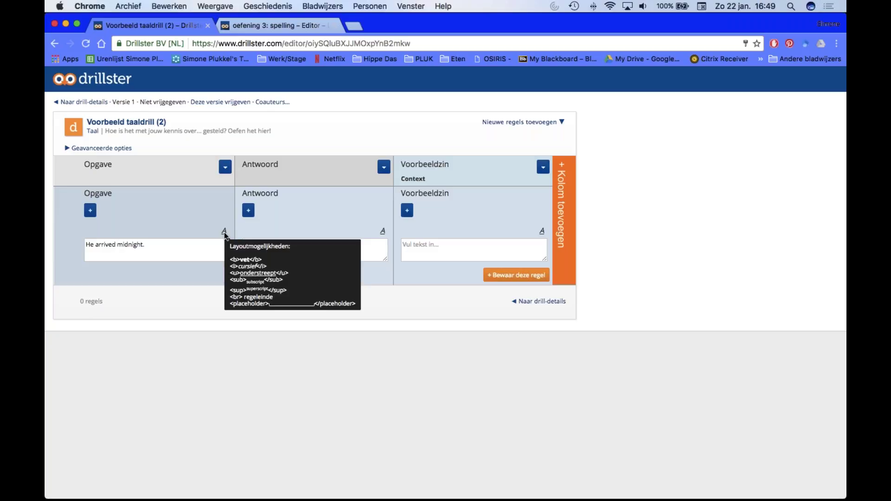
{"action": "type", "text": "<placeholder"}
{"action": "type", "text": "></"}
{"action": "type", "text": "placehold"}
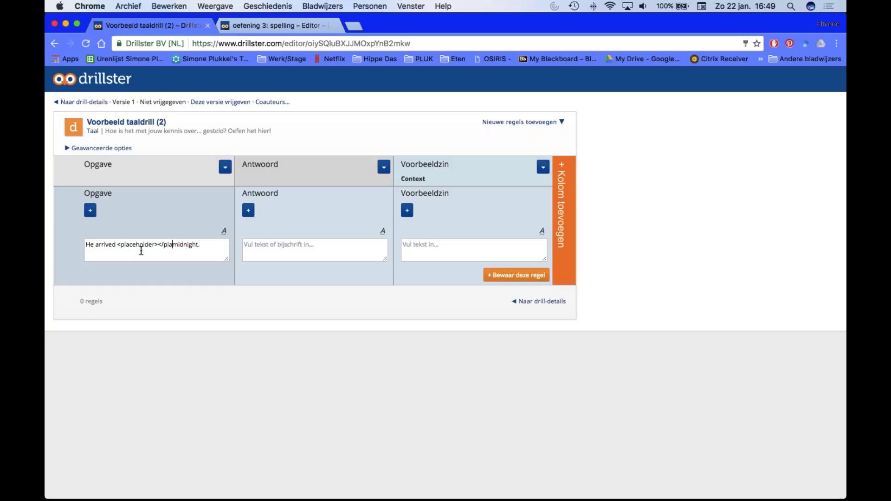
{"action": "type", "text": "er>"}
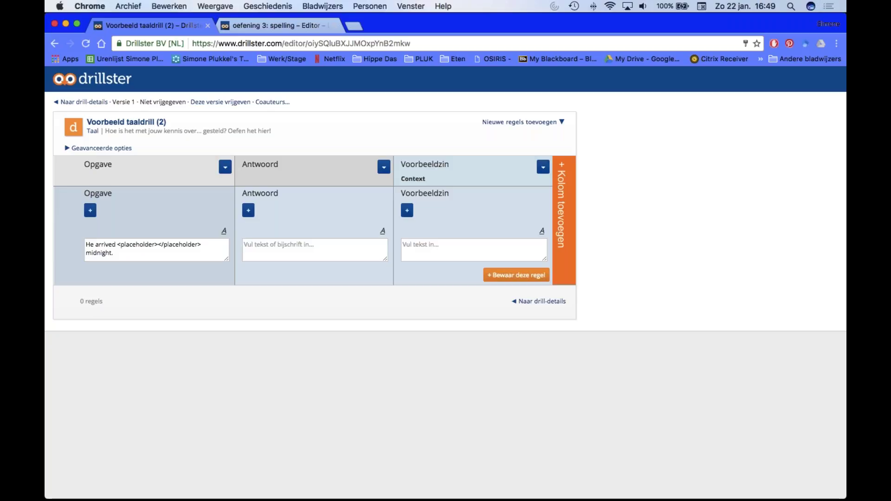
Enter "at" as the Antwoord for the placeholder sentence and save the row.
{"action": "left_click", "coordinate": [315, 250]}
{"action": "type", "text": "at"}
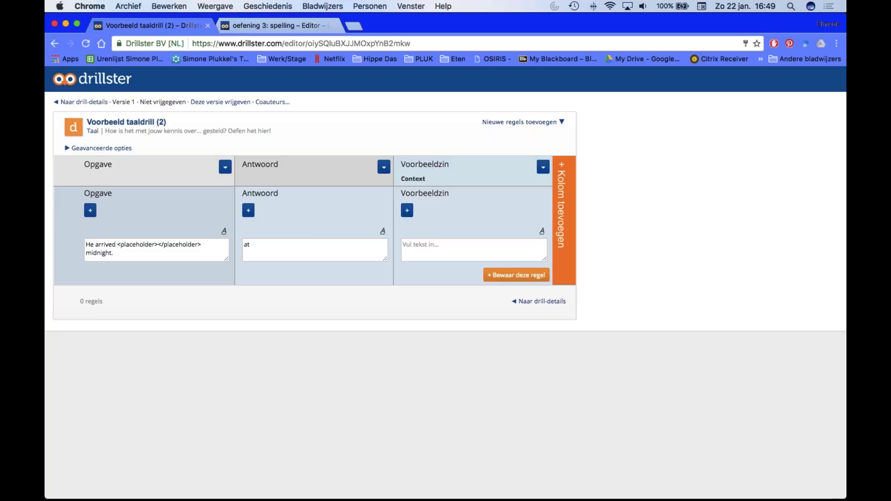
{"action": "left_click", "coordinate": [520, 276]}
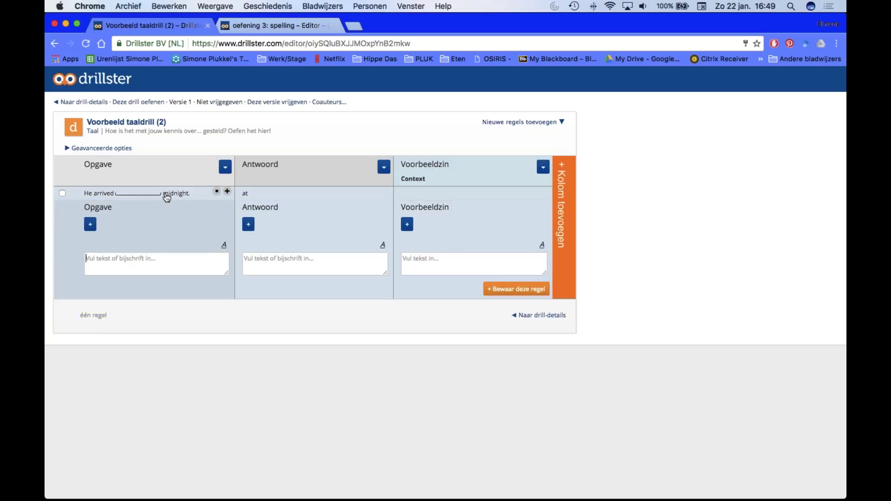
Add "on" as an incorrect answer to the "He arrived ... midnight." row.
{"action": "left_click", "coordinate": [386, 192]}
{"action": "type", "text": "o"}
{"action": "key", "text": "BackSpace"}
{"action": "type", "text": "on"}
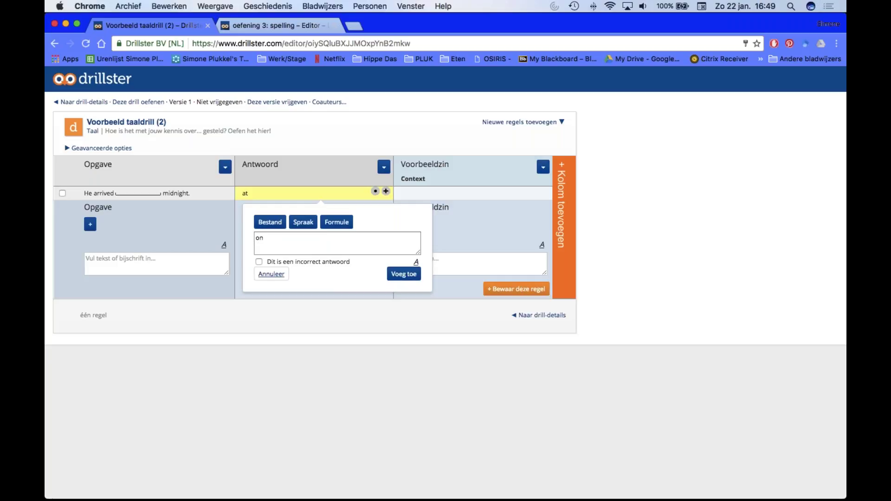
{"action": "left_click", "coordinate": [259, 262]}
{"action": "left_click", "coordinate": [412, 275]}
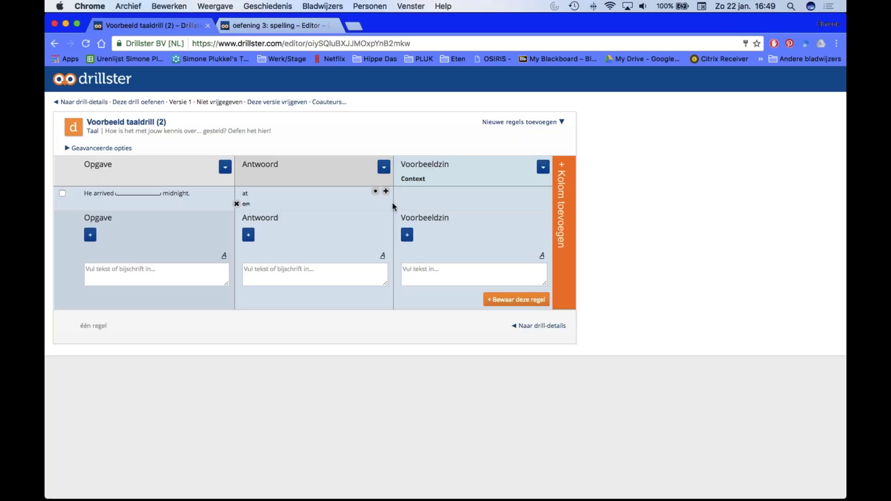
Rename the Voorbeeldzin context column to "Regel".
{"action": "left_click", "coordinate": [425, 164]}
{"action": "type", "text": "Regel"}
{"action": "left_click", "coordinate": [300, 262]}
Add the text "Je gebruikt 'at' bij tijdsaanduidingen." to the row's Regel cell.
{"action": "mouse_move", "coordinate": [546, 194]}
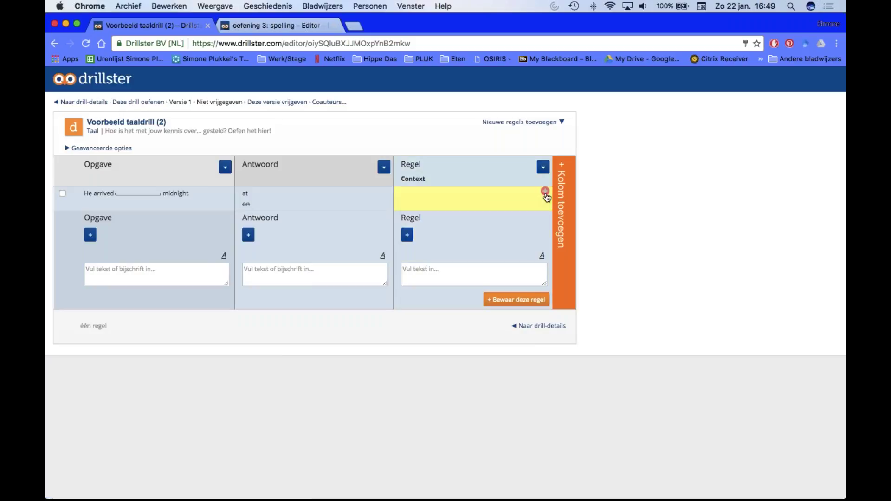
{"action": "left_click", "coordinate": [546, 192]}
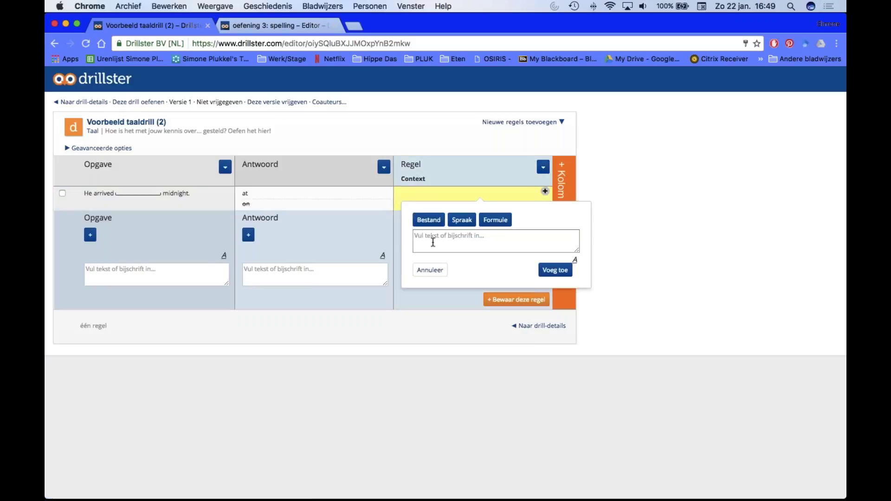
{"action": "type", "text": "Je gebruikt 'at' bij tijdsaandudingen."}
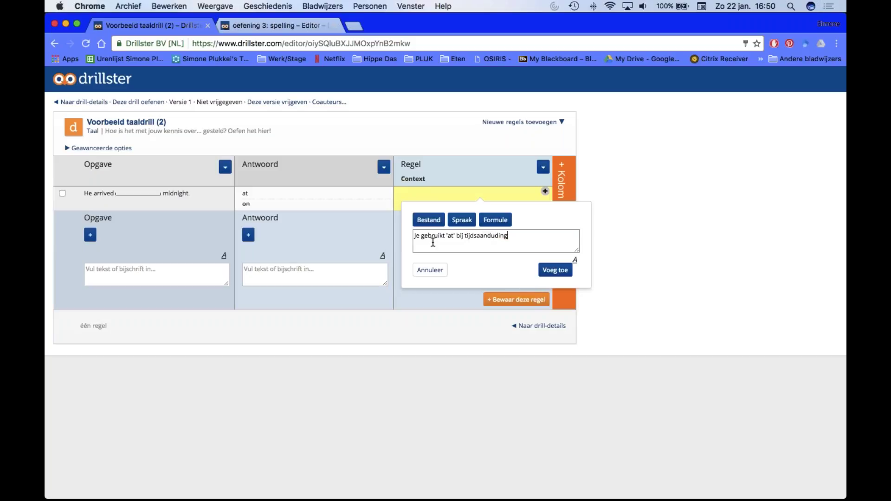
{"action": "left_click", "coordinate": [496, 236]}
{"action": "type", "text": "i"}
{"action": "left_click", "coordinate": [555, 271]}
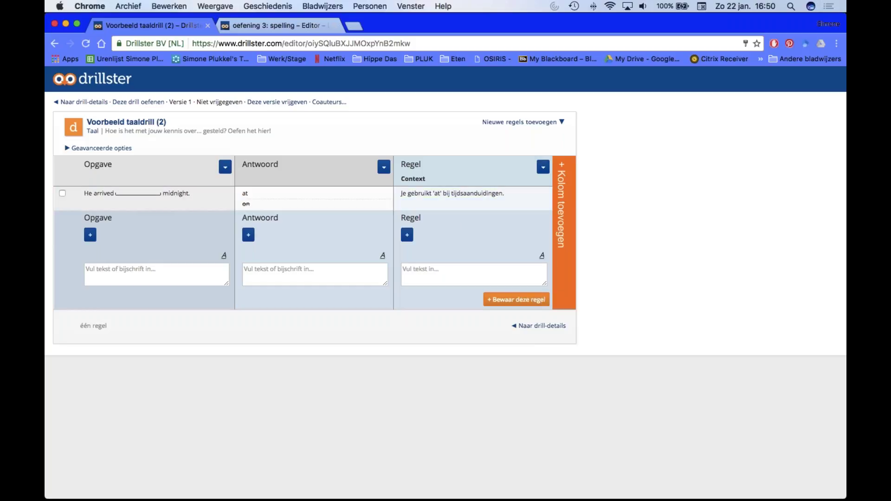
Set the drill's advanced introductions option to "introducties worden onderdrukt".
{"action": "left_click", "coordinate": [121, 149]}
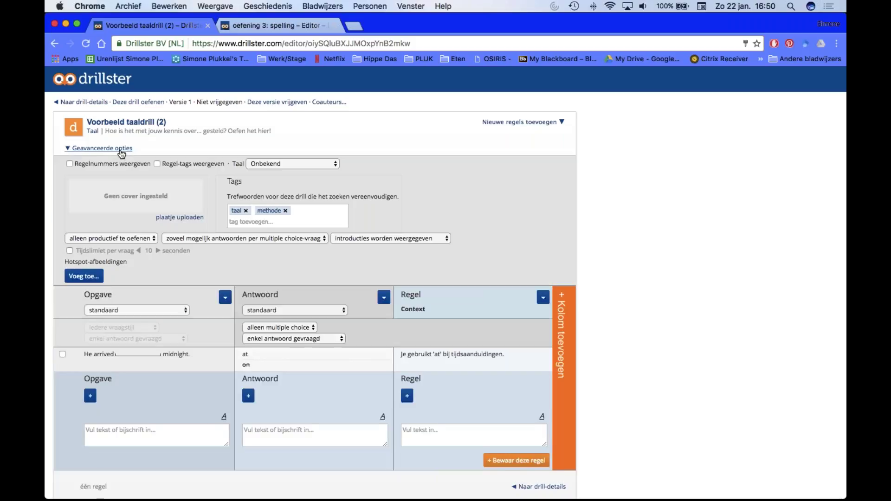
{"action": "left_click", "coordinate": [374, 240]}
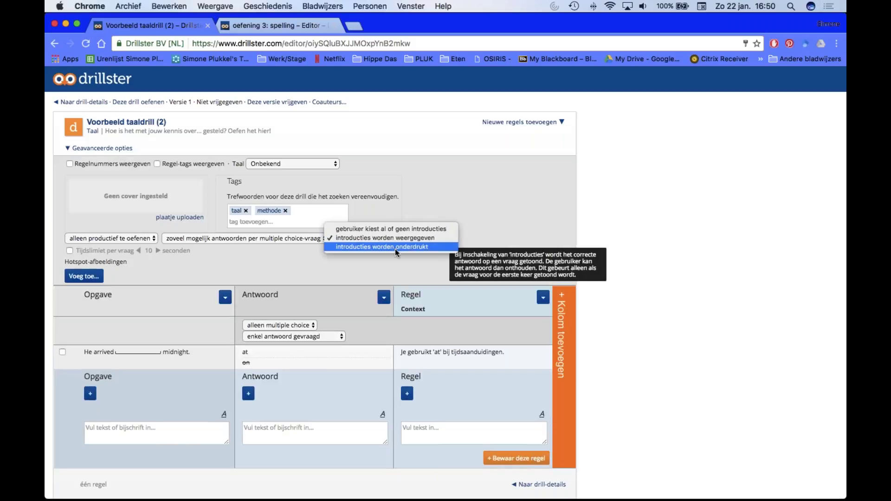
{"action": "left_click", "coordinate": [395, 247]}
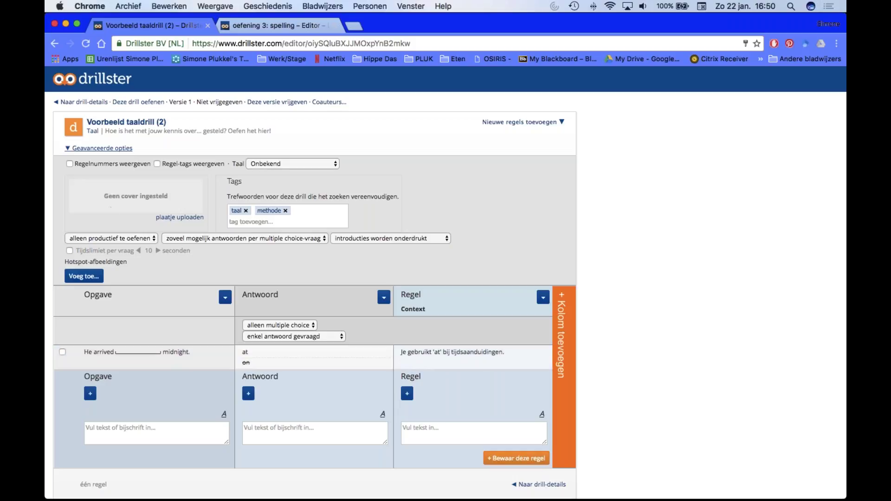
{"action": "left_click", "coordinate": [99, 148]}
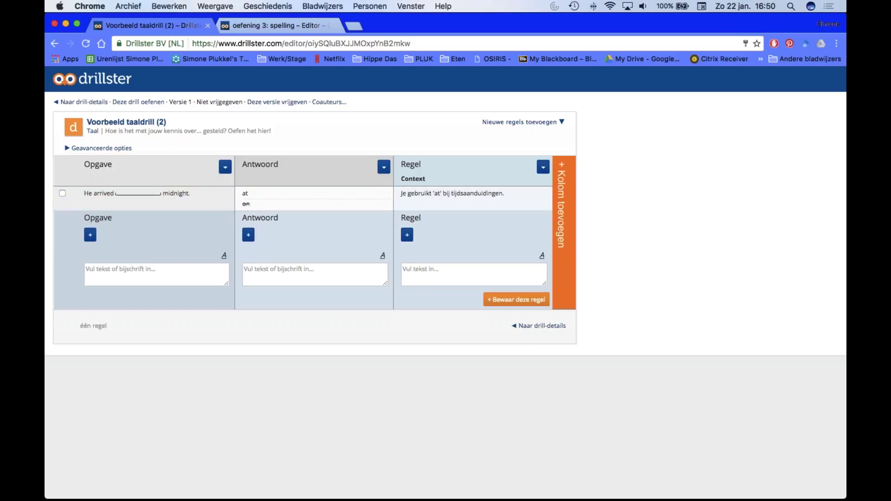
Add a row with Opgave "He arrived .... midnight." and Antwoord "at", with its question style set to "alleen open vragen".
{"action": "type", "text": "He arrived .... midnight.."}
{"action": "key", "text": "Tab"}
{"action": "type", "text": "at"}
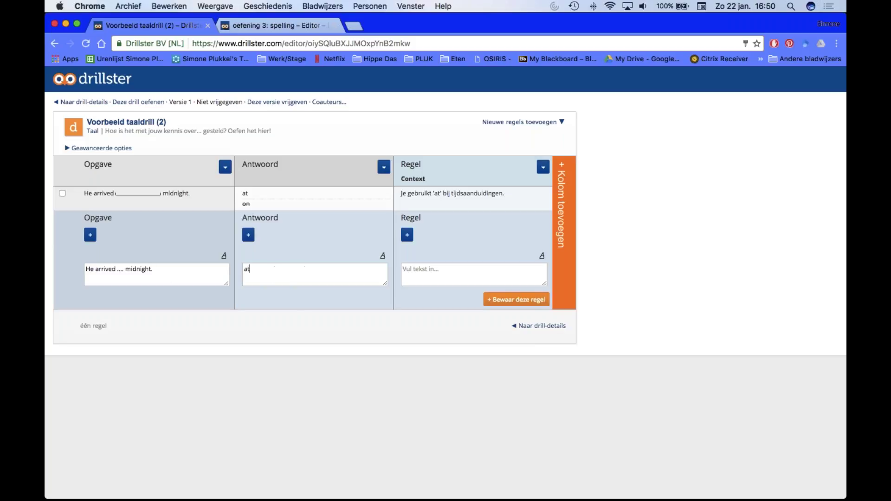
{"action": "left_click", "coordinate": [516, 299]}
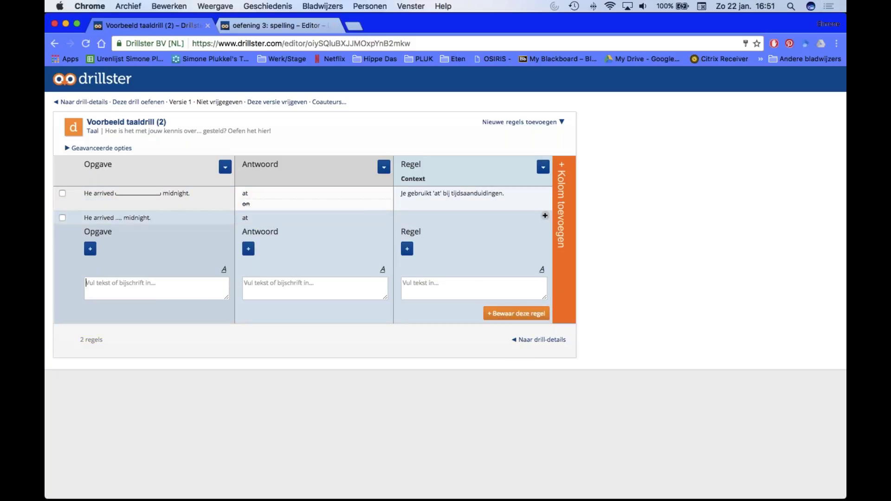
{"action": "left_click", "coordinate": [376, 215]}
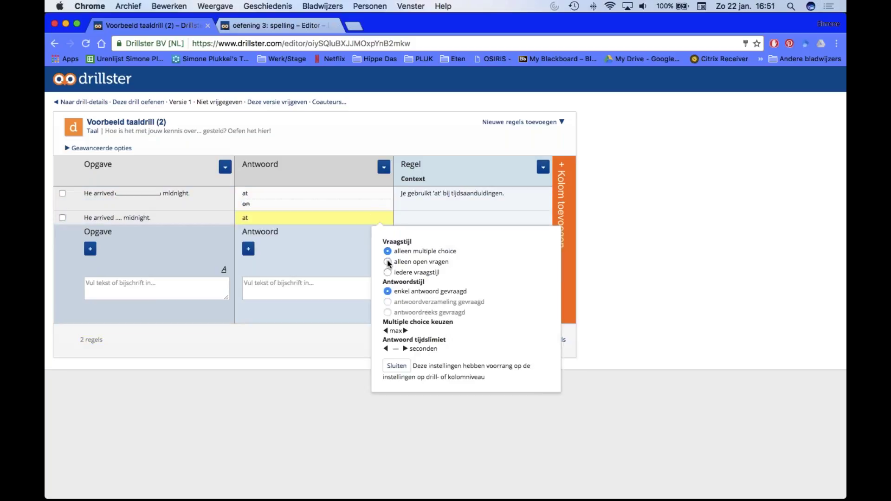
{"action": "left_click", "coordinate": [337, 250]}
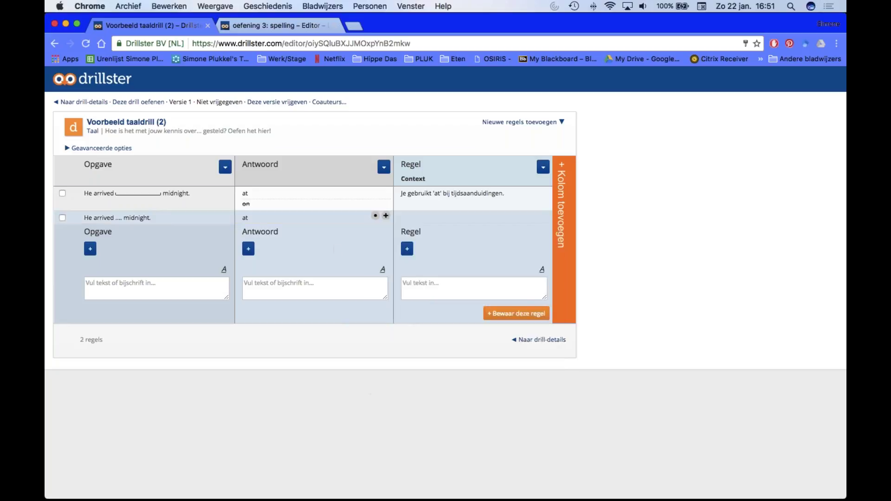
Mark the two "He arrived midnight" rows as equivalent.
{"action": "left_click", "coordinate": [62, 217]}
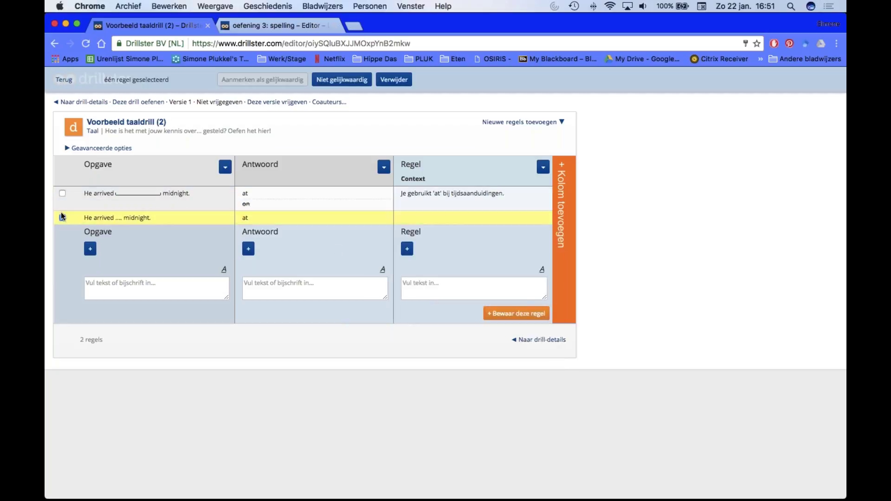
{"action": "left_click", "coordinate": [62, 194]}
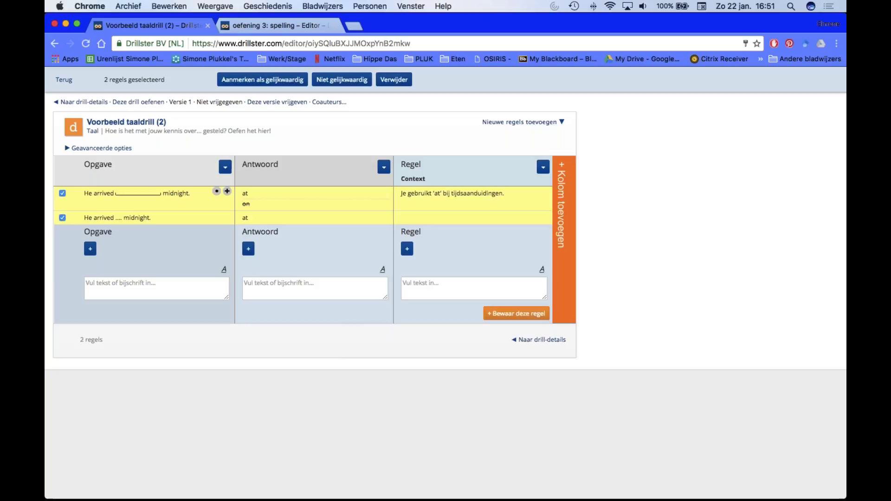
{"action": "left_click", "coordinate": [262, 80]}
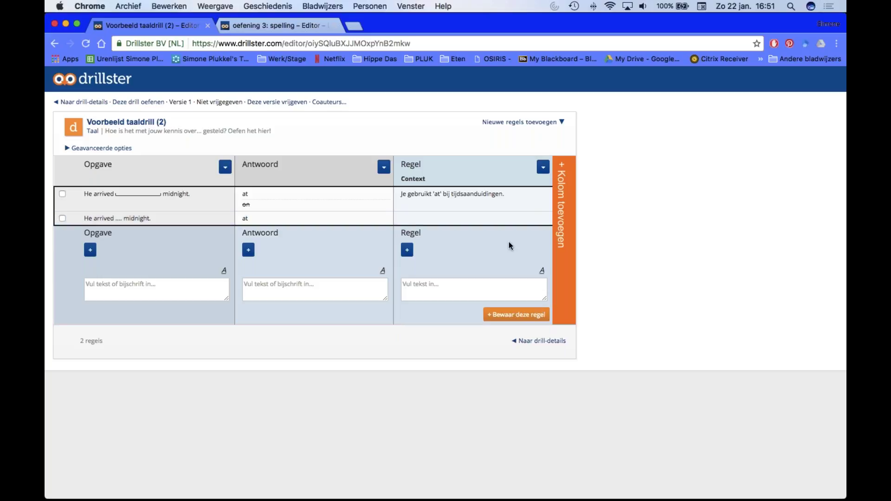
Add a column named "Feedback" and designate it as the feedback column.
{"action": "left_click", "coordinate": [561, 244]}
{"action": "type", "text": "Feedback"}
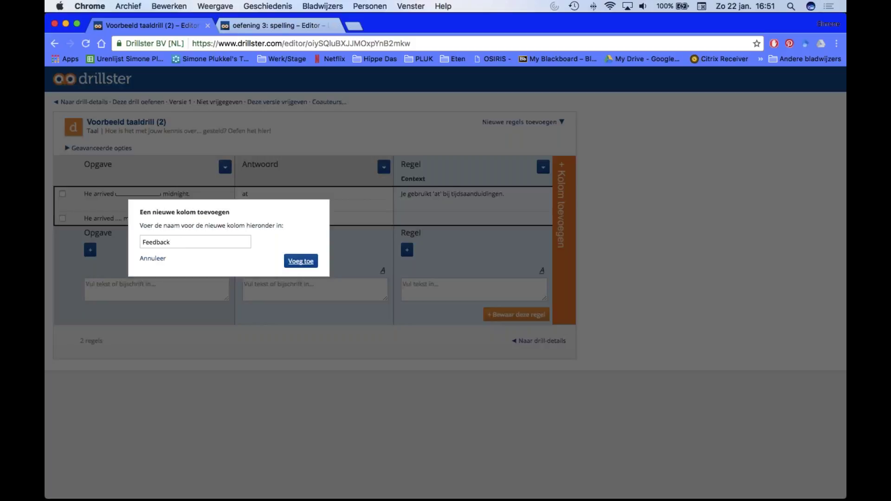
{"action": "left_click", "coordinate": [299, 261]}
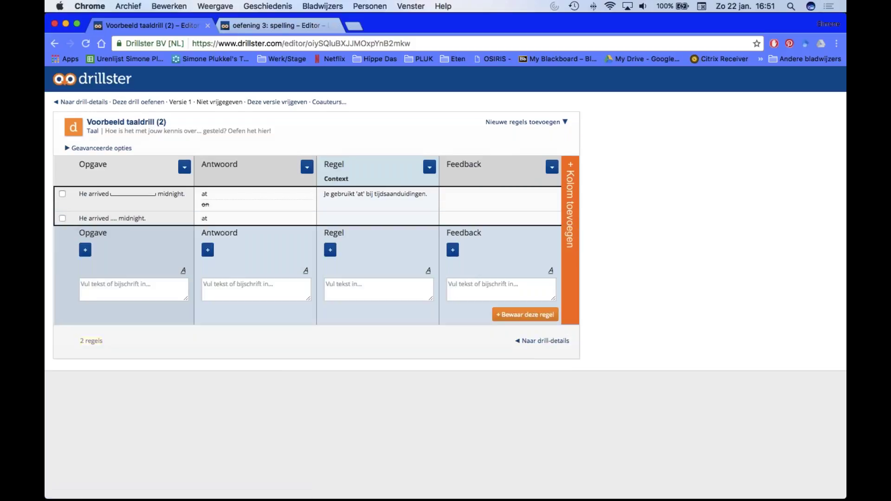
{"action": "left_click", "coordinate": [552, 168]}
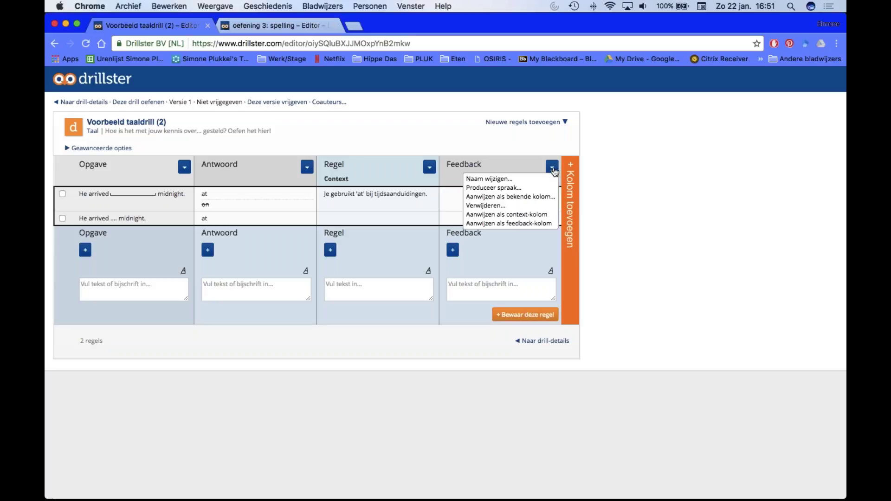
{"action": "left_click", "coordinate": [528, 223]}
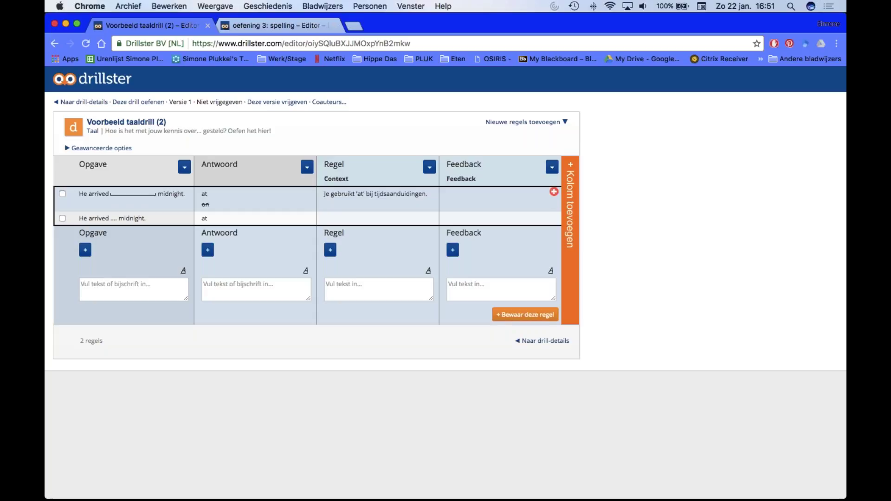
Add "Juist, want de regel is......" as the first row's feedback for a correct answer.
{"action": "left_click", "coordinate": [554, 191]}
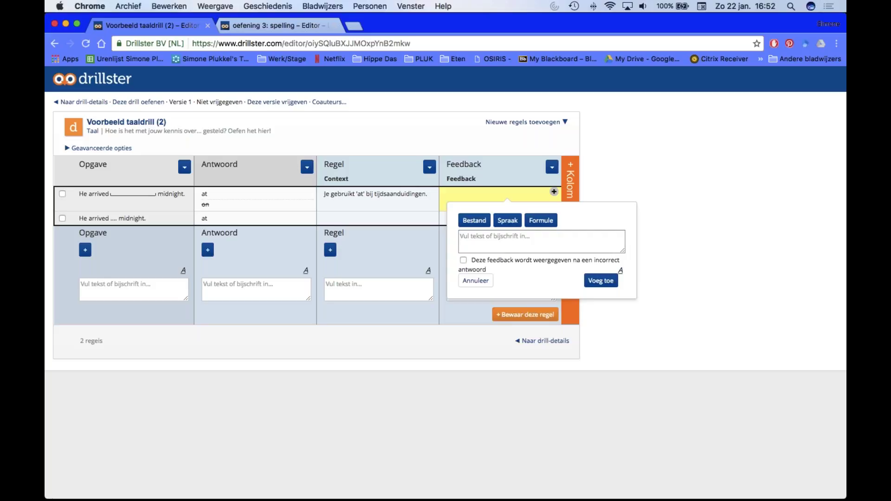
{"action": "type", "text": "Juist, want de regels"}
{"action": "key", "text": "BackSpace"}
{"action": "type", "text": "is......"}
{"action": "left_click", "coordinate": [601, 281]}
Add "Helaas, probeer het nog een keer. De regel is...." as the first row's feedback after an incorrect answer.
{"action": "left_click", "coordinate": [549, 200]}
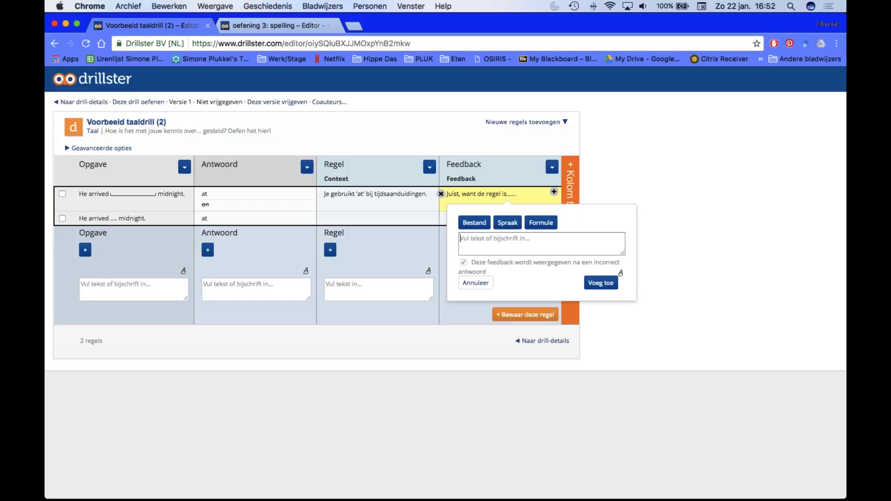
{"action": "left_click", "coordinate": [555, 192]}
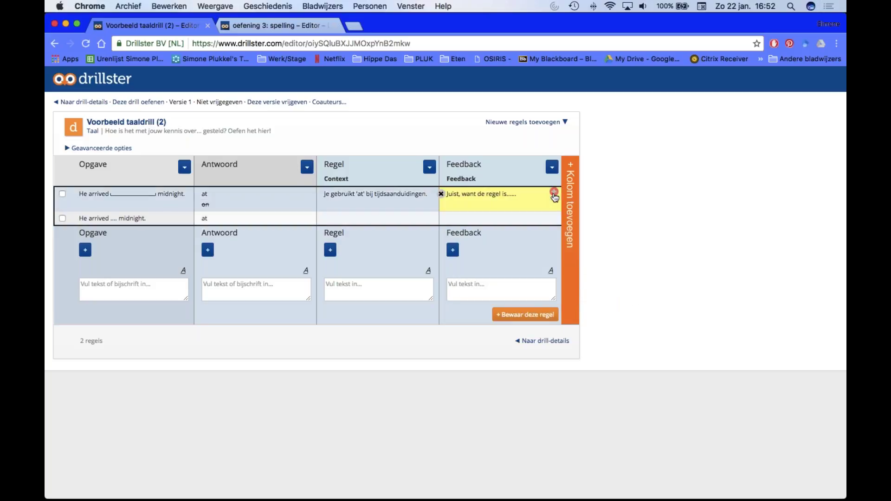
{"action": "left_click", "coordinate": [554, 192]}
{"action": "type", "text": "He"}
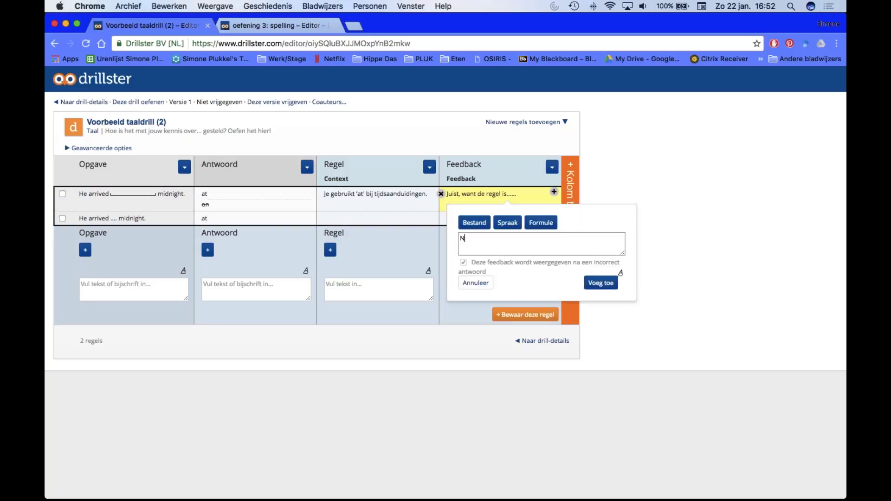
{"action": "key", "text": "BackSpace"}
{"action": "type", "text": "elaas, pro"}
{"action": "key", "text": "BackSpace"}
{"action": "type", "text": "het nog een keer. De regel is...."}
{"action": "left_click", "coordinate": [601, 283]}
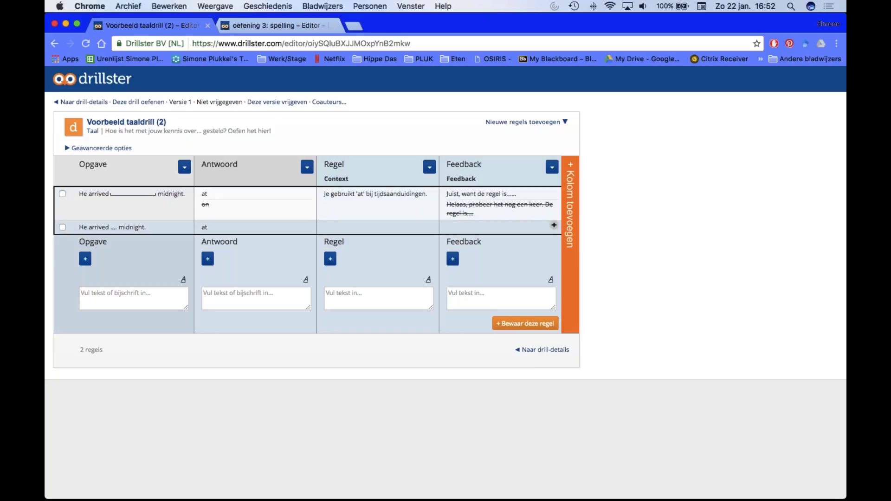
Practise the drill by answering the open question with "on", continue to the following question, and close the preview.
{"action": "left_click", "coordinate": [138, 102]}
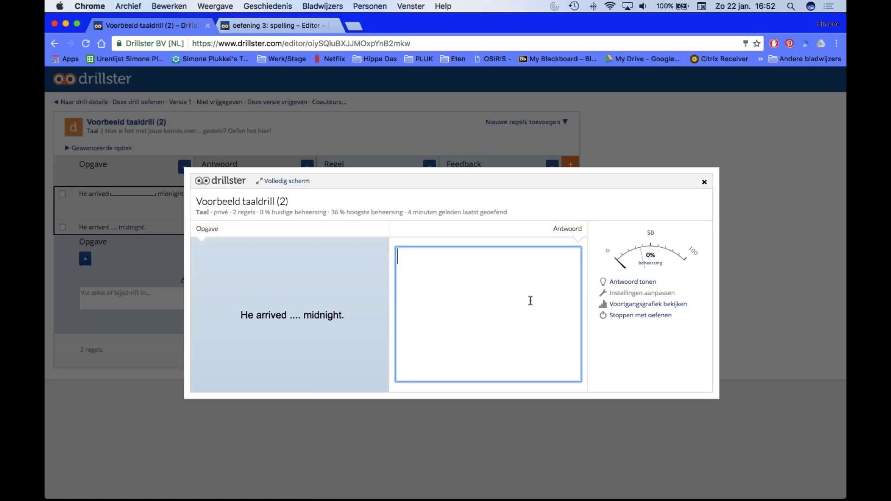
{"action": "type", "text": "on"}
{"action": "key", "text": "Return"}
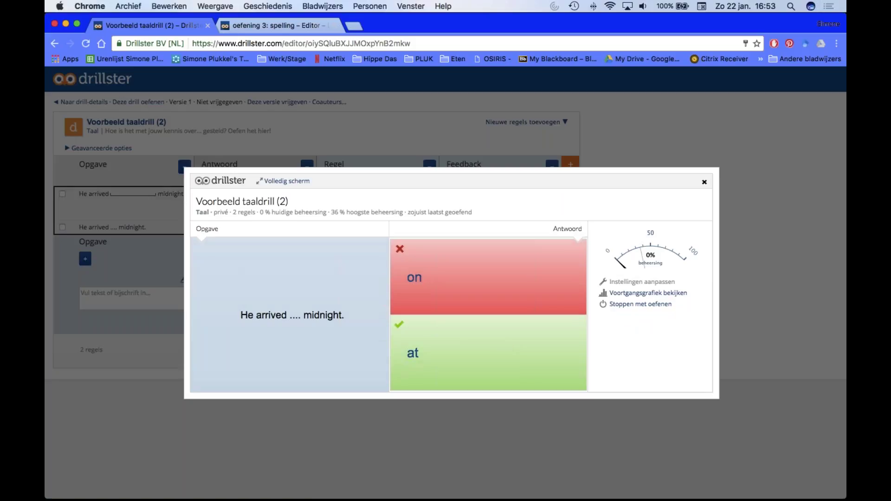
{"action": "key", "text": "Return"}
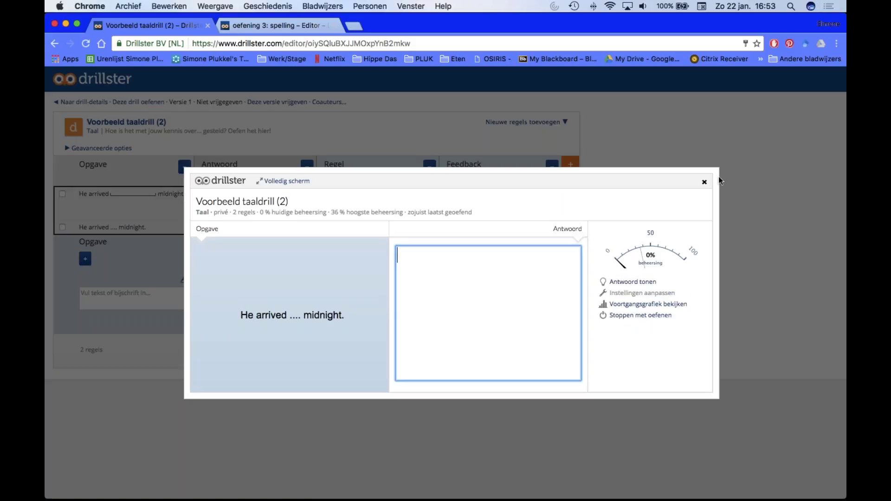
{"action": "left_click", "coordinate": [704, 182]}
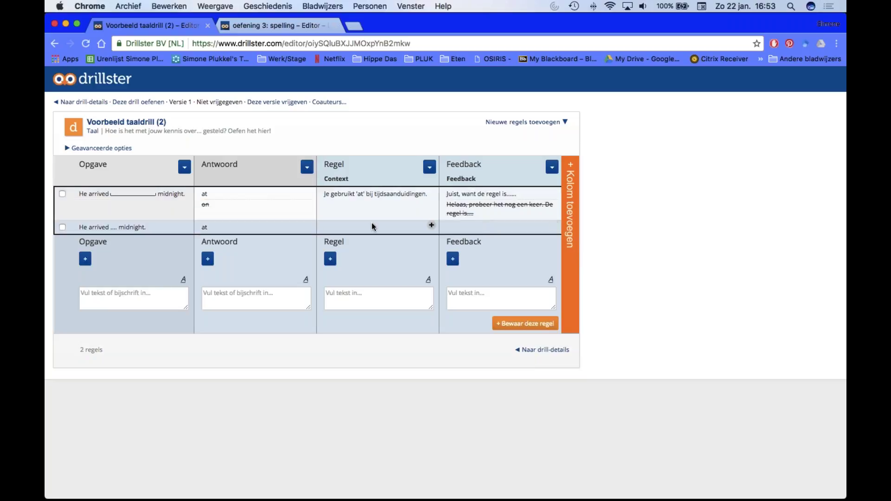
Practise the drill by answering the questions with "on" and twice with "at", and close the preview.
{"action": "left_click", "coordinate": [138, 102]}
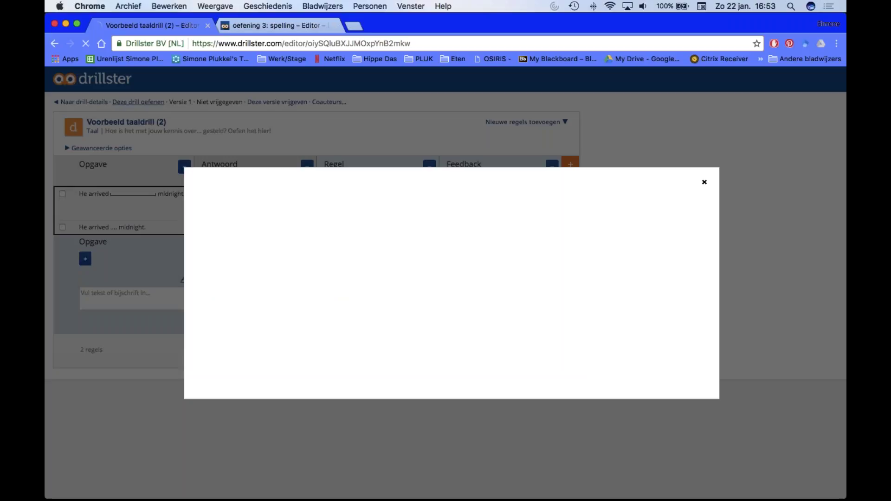
{"action": "type", "text": "on"}
{"action": "key", "text": "Return"}
{"action": "type", "text": "at"}
{"action": "key", "text": "Return"}
{"action": "type", "text": "a"}
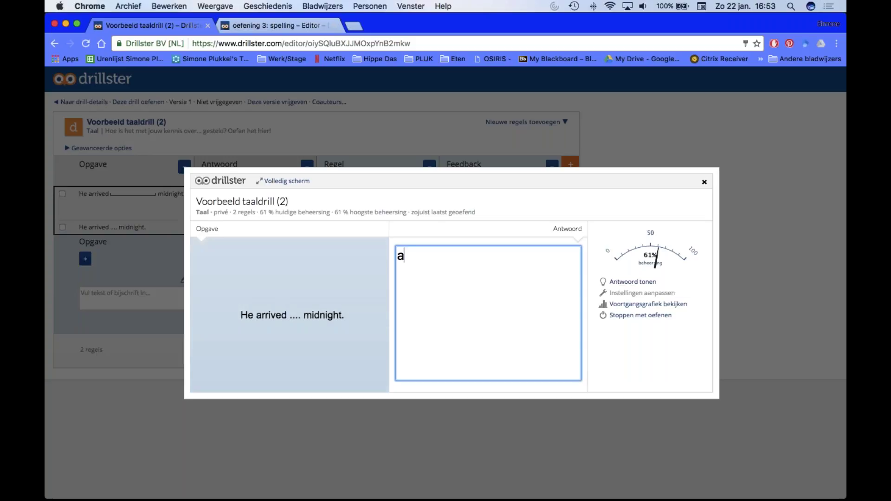
{"action": "type", "text": "t"}
{"action": "key", "text": "Return"}
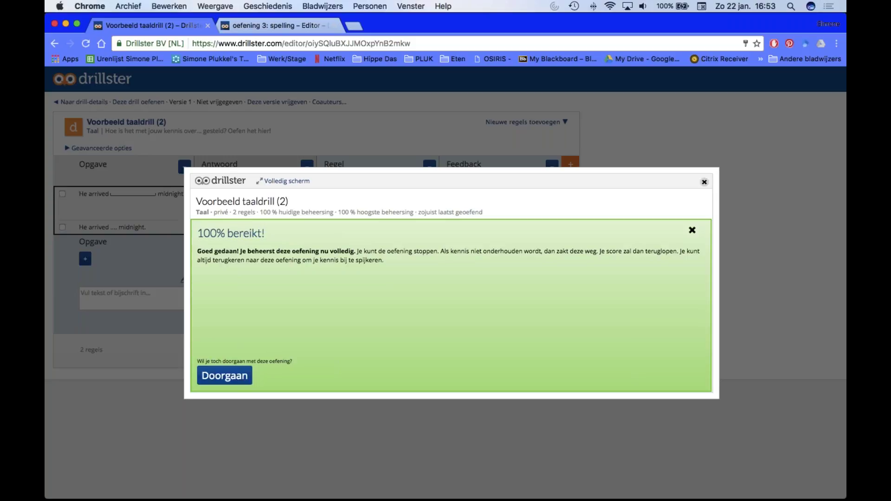
{"action": "left_click", "coordinate": [704, 182]}
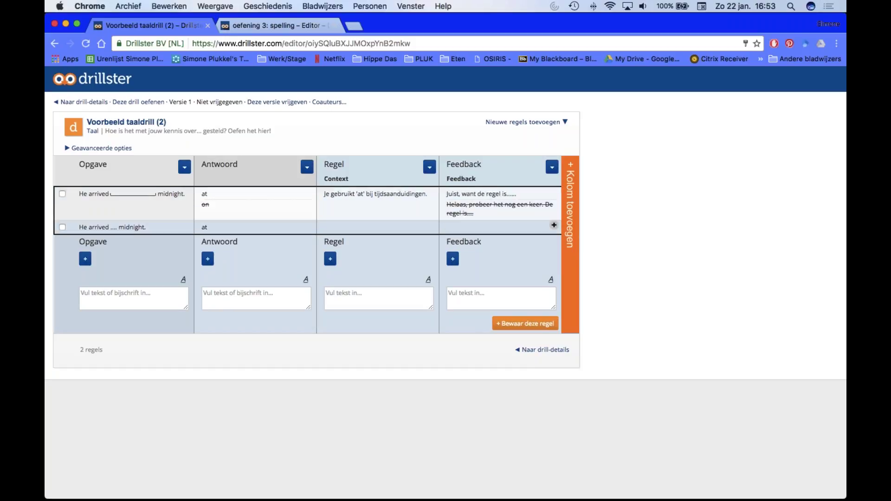
Add "Juist...." as the second row's feedback for a correct answer.
{"action": "left_click", "coordinate": [554, 226]}
{"action": "left_click", "coordinate": [496, 276]}
{"action": "type", "text": "Juist...."}
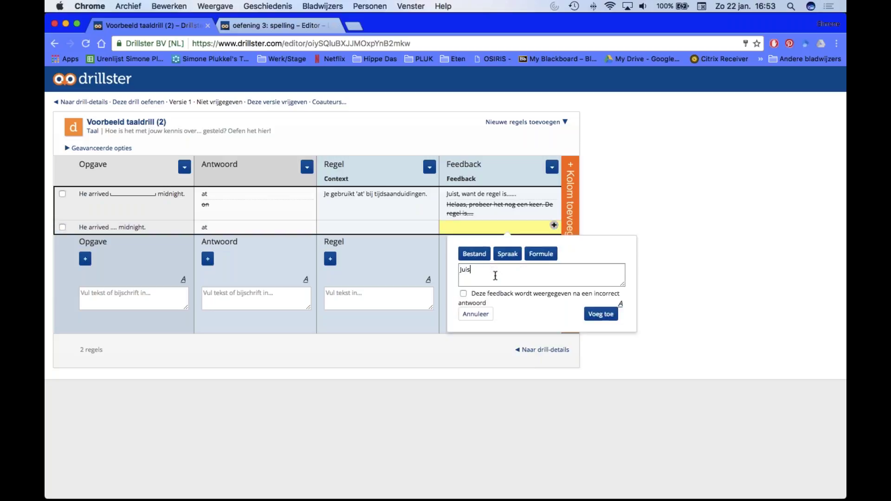
{"action": "left_click", "coordinate": [601, 314]}
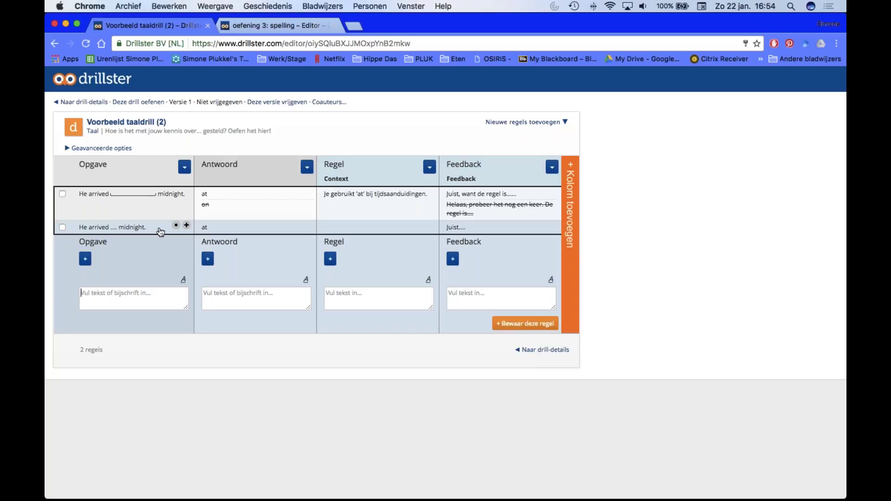
Add a row with the task "I'm leaving ..... 10 o'clock." and the answer "at".
{"action": "left_click", "coordinate": [81, 293]}
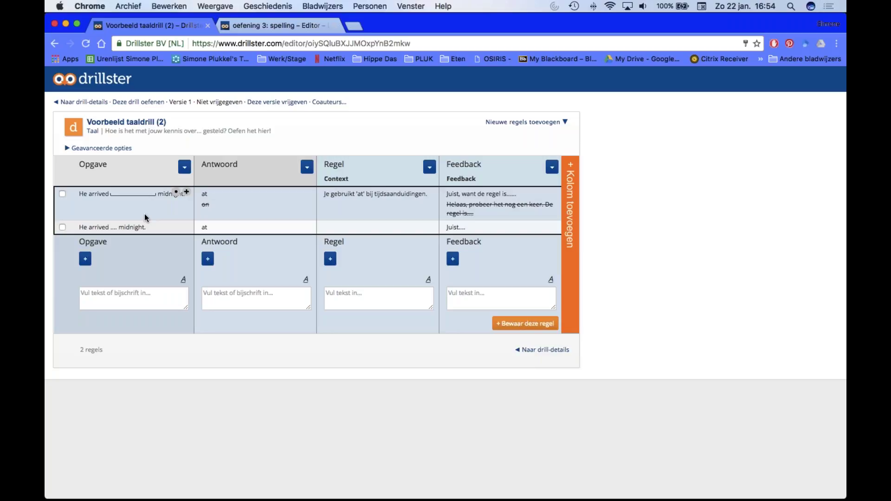
{"action": "type", "text": "I'm leaving ..... 10 o'"}
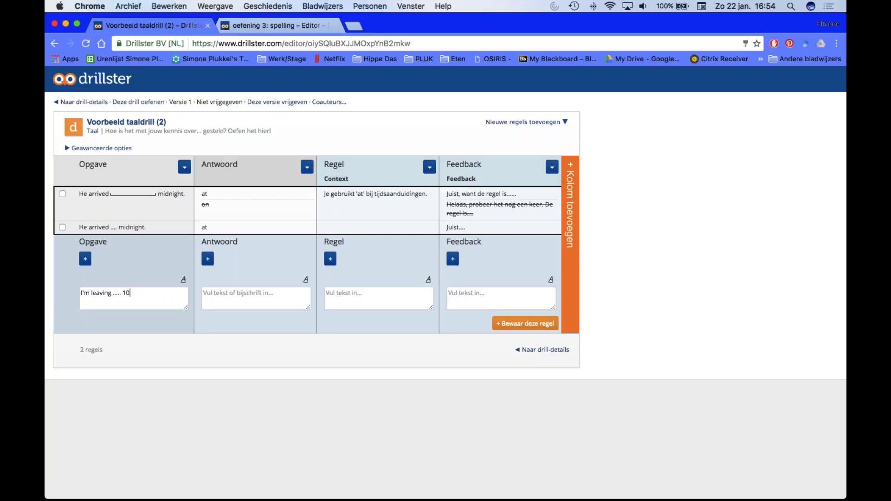
{"action": "type", "text": "clo"}
{"action": "type", "text": "ck."}
{"action": "type", "text": "at"}
{"action": "left_click", "coordinate": [525, 323]}
Delete all three rows from the drill.
{"action": "left_click", "coordinate": [62, 241]}
{"action": "left_click", "coordinate": [63, 227]}
{"action": "left_click", "coordinate": [62, 193]}
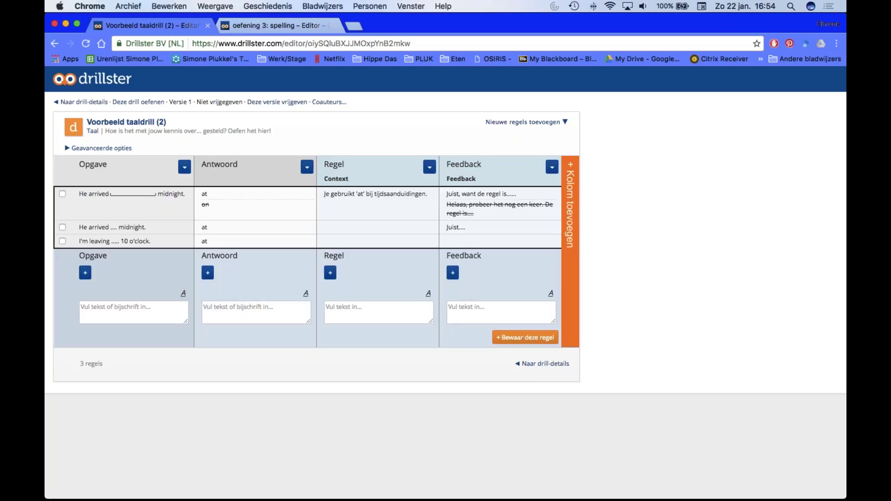
{"action": "left_click", "coordinate": [62, 241]}
{"action": "left_click", "coordinate": [62, 227]}
{"action": "left_click", "coordinate": [62, 194]}
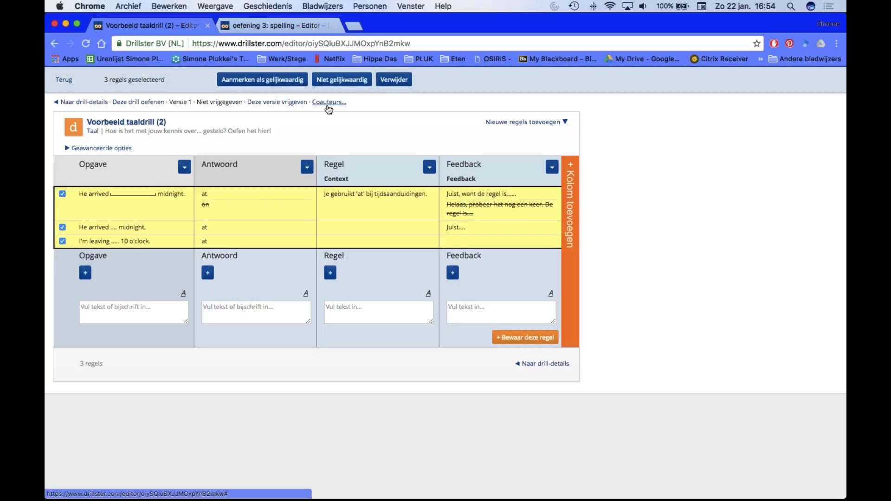
{"action": "left_click", "coordinate": [393, 80]}
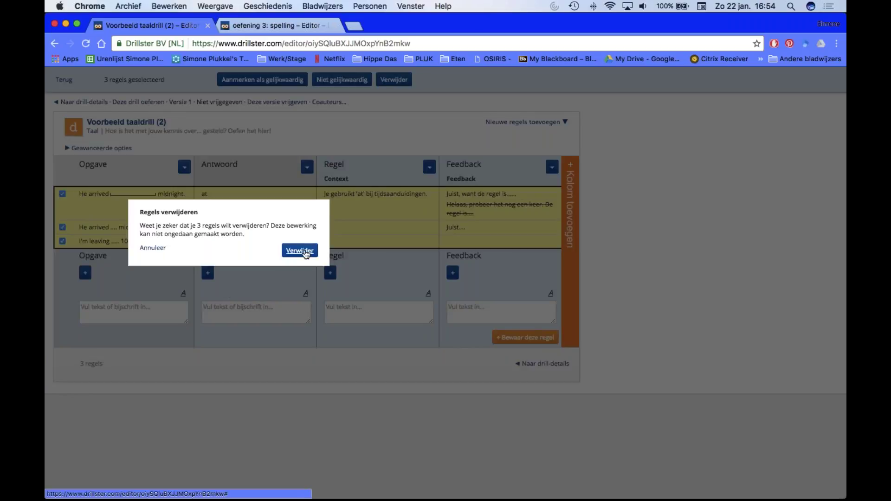
{"action": "left_click", "coordinate": [302, 252]}
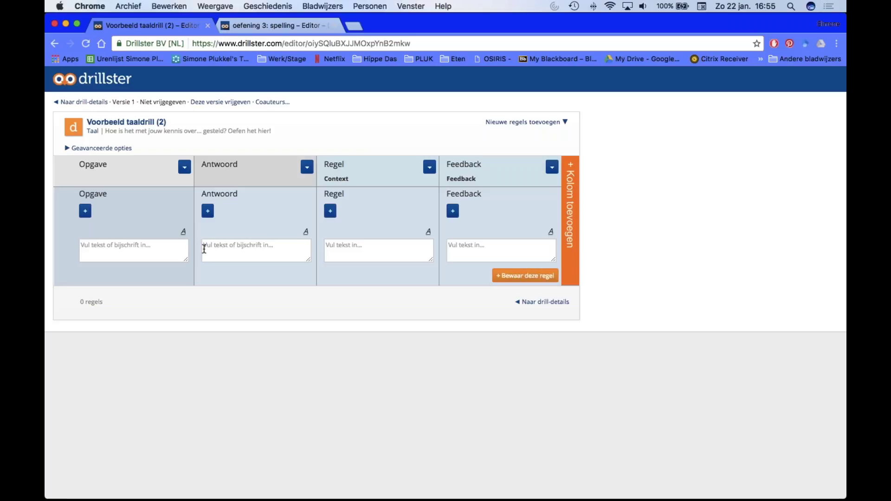
Enter "Lees eerst de tekst, beantwoord vervolgens de volgende vraag." as the new row's task text.
{"action": "key", "text": "shift+Tab"}
{"action": "type", "text": "Lees eerst de tekst, beantwoord verv"}
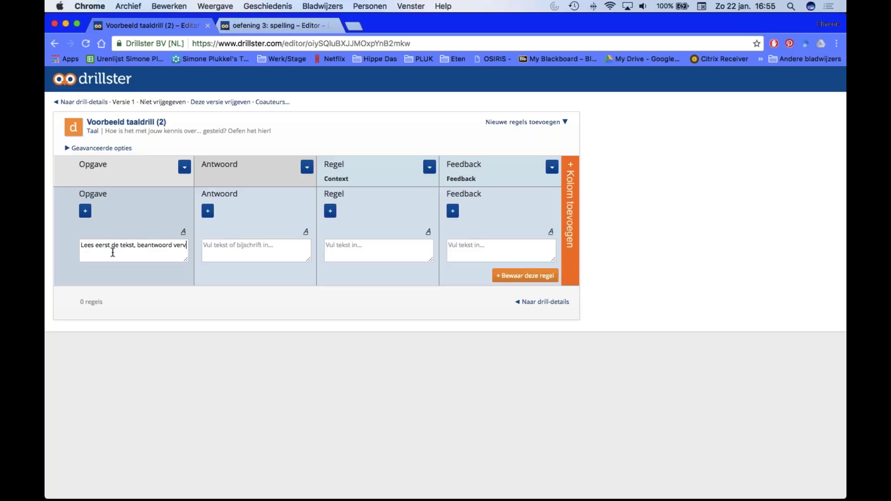
{"action": "type", "text": "olgens de volgende vraag."}
Attach the PDF "Het heksenfeest" from the Downloads folder to the new row's task and try to save the row.
{"action": "left_click", "coordinate": [85, 212]}
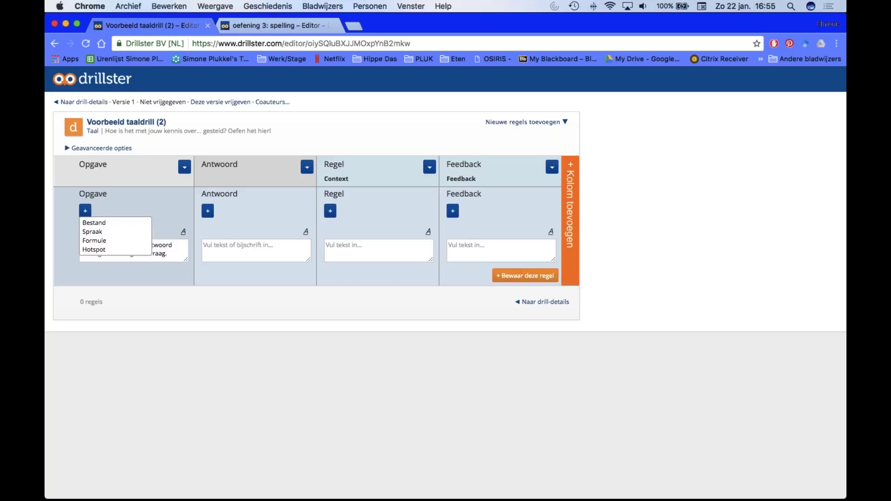
{"action": "left_click", "coordinate": [85, 211]}
{"action": "left_click", "coordinate": [85, 212]}
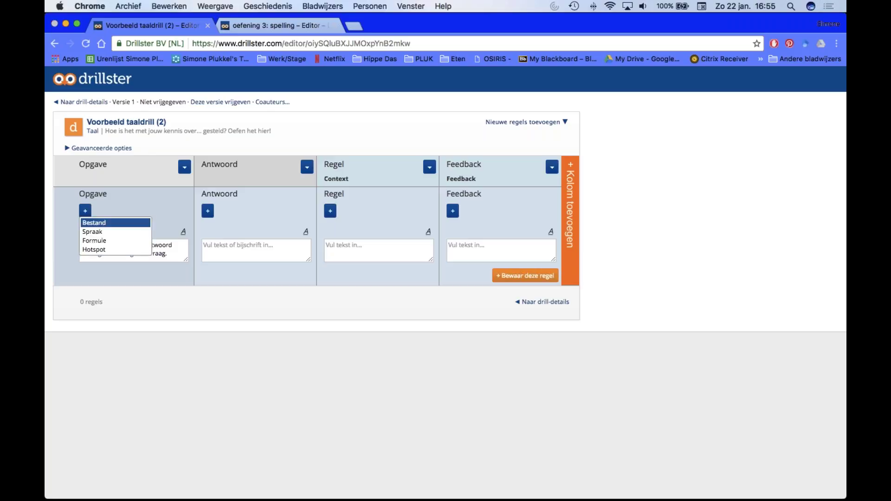
{"action": "key", "text": "Return"}
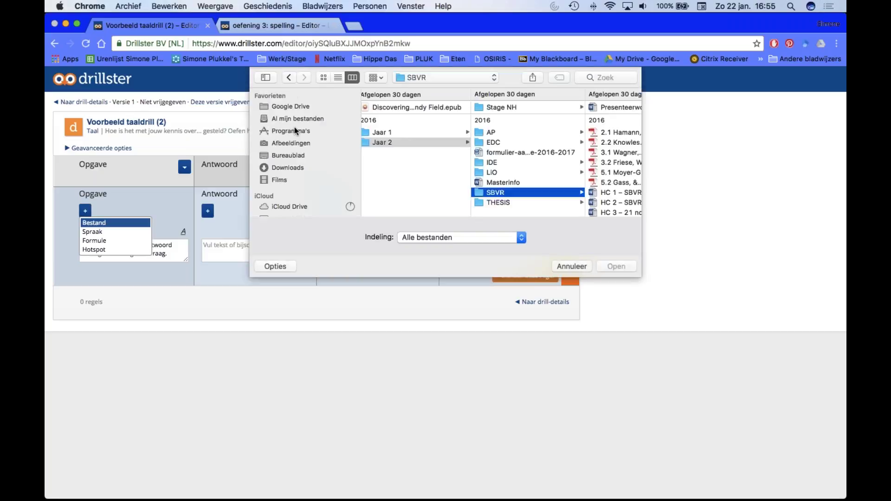
{"action": "left_click", "coordinate": [291, 166]}
{"action": "scroll", "coordinate": [405, 179], "scroll_direction": "down", "scroll_amount": 5}
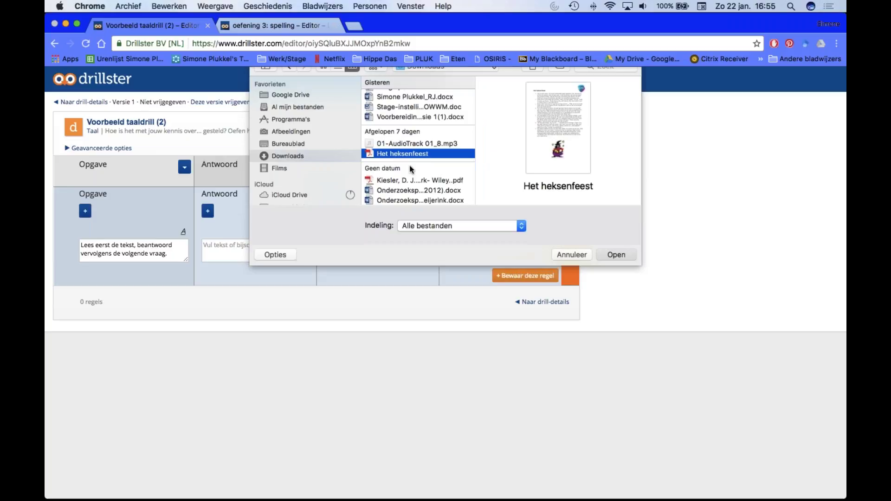
{"action": "double_click", "coordinate": [410, 165]}
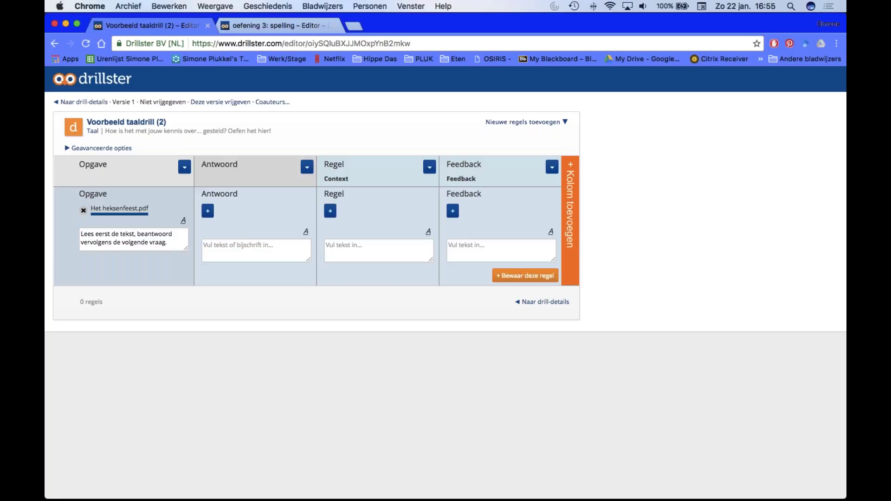
{"action": "key", "text": "Return"}
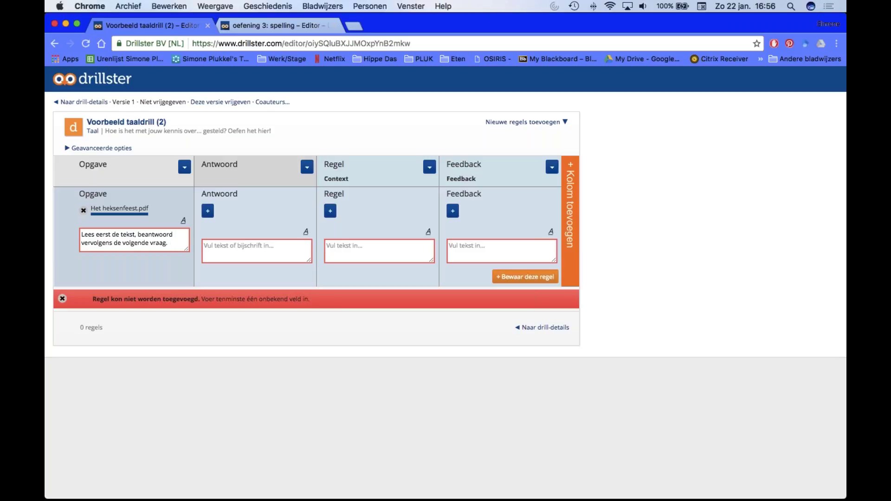
Extend the task text with two <br> line breaks and the question "Wat is het heksenfeest voor soort feest (stukje 1)?".
{"action": "mouse_move", "coordinate": [183, 223]}
{"action": "type", "text": "<br>"}
{"action": "type", "text": " dja"}
{"action": "key", "text": "BackSpace"}
{"action": "key", "text": "BackSpace"}
{"action": "key", "text": "BackSpace"}
{"action": "key", "text": "BackSpace"}
{"action": "type", "text": "<br>"}
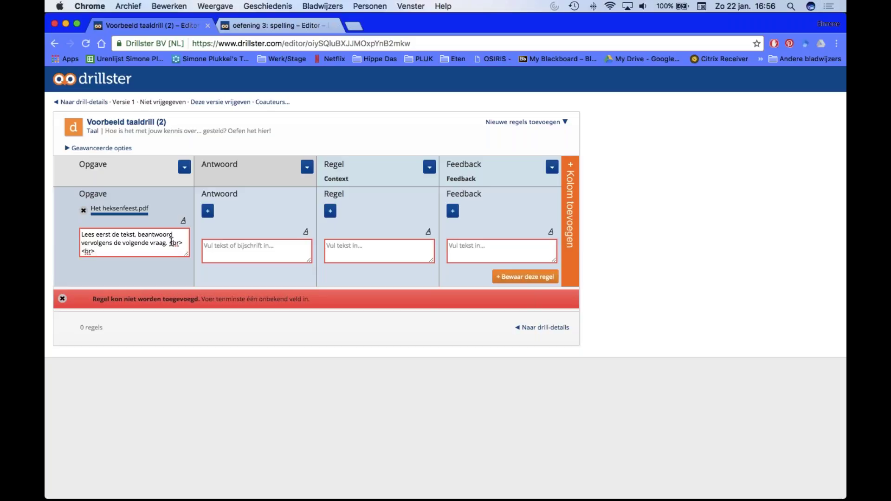
{"action": "type", "text": " Wat is het hekste"}
{"action": "key", "text": "BackSpace"}
{"action": "key", "text": "BackSpace"}
{"action": "type", "text": "enfeest voor soort feest (stukje 1)?"}
Enter "een toverwedstrijd" as the new row's answer and try to save the row.
{"action": "left_click", "coordinate": [233, 246]}
{"action": "type", "text": "een toverwijd"}
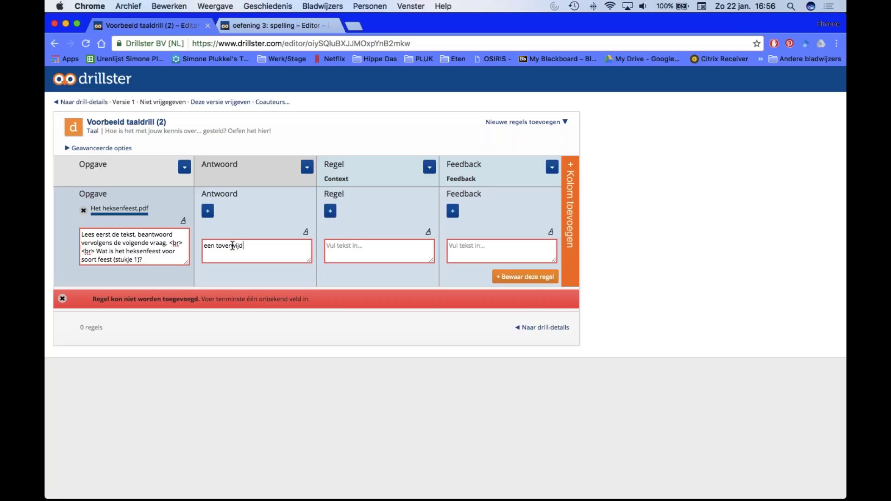
{"action": "type", "text": "strijd"}
{"action": "left_click", "coordinate": [537, 278]}
Remove the task's attachment, attach the "Het heksenfeest" PDF from Downloads again, and save the row.
{"action": "left_click", "coordinate": [83, 210]}
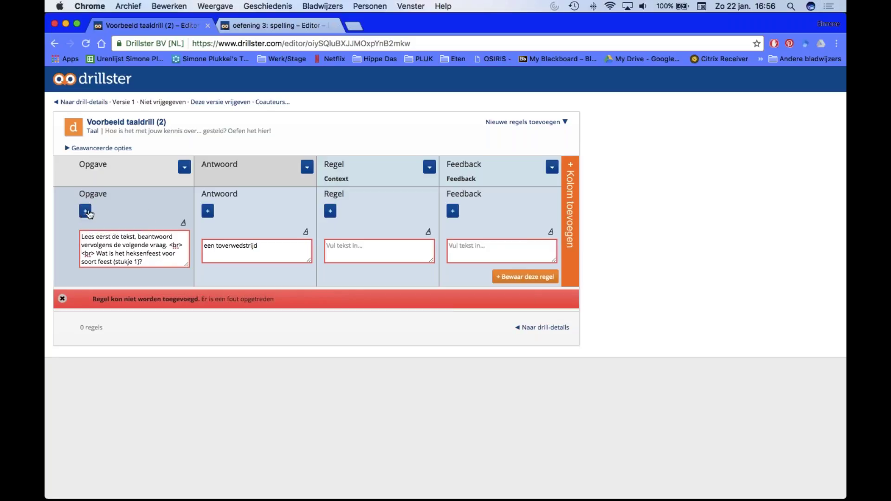
{"action": "left_click", "coordinate": [85, 211]}
{"action": "left_click", "coordinate": [94, 222]}
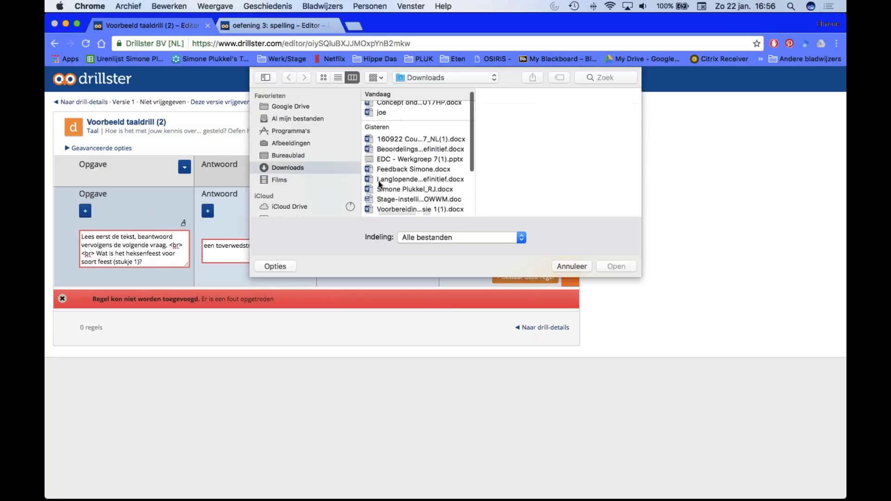
{"action": "scroll", "coordinate": [378, 181], "scroll_direction": "down", "scroll_amount": 5}
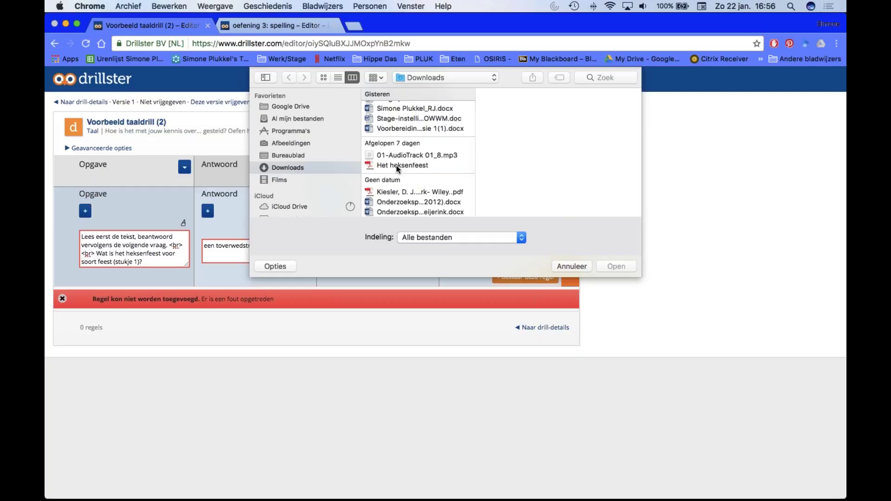
{"action": "left_click", "coordinate": [398, 165]}
{"action": "key", "text": "Return"}
{"action": "left_click", "coordinate": [529, 277]}
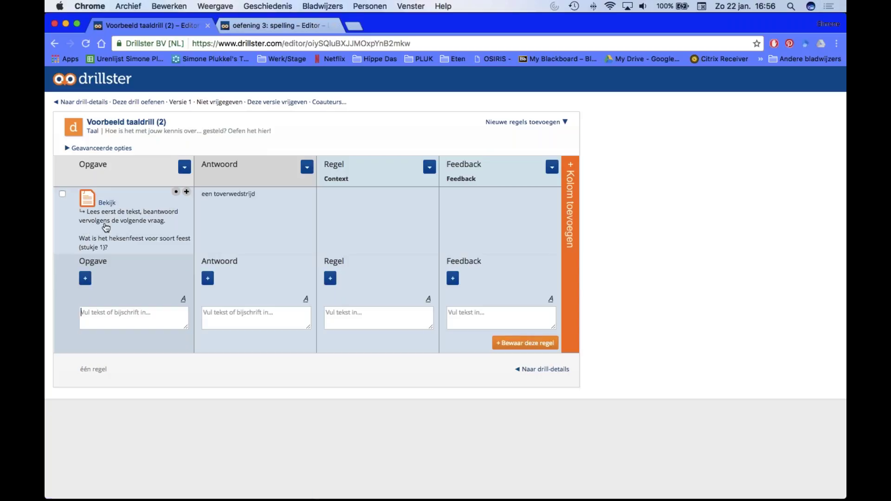
Add "een verkleedfeest" as an incorrect answer to the row.
{"action": "left_click", "coordinate": [309, 191]}
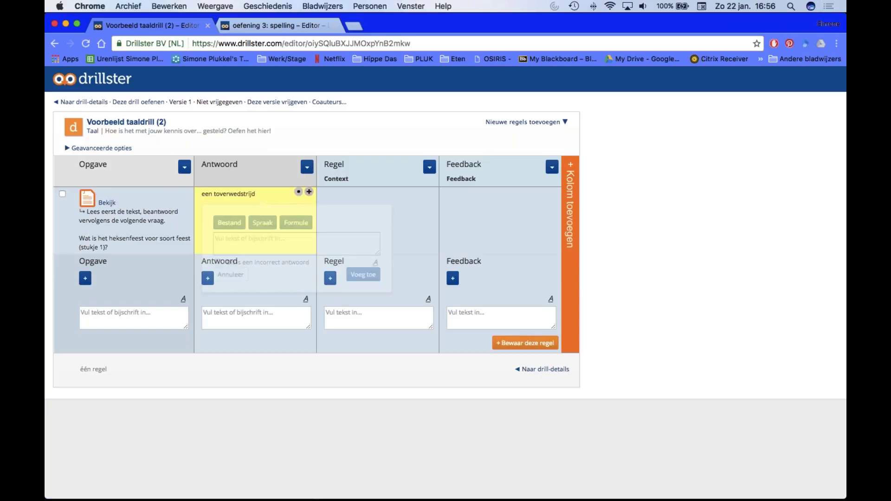
{"action": "type", "text": "een v"}
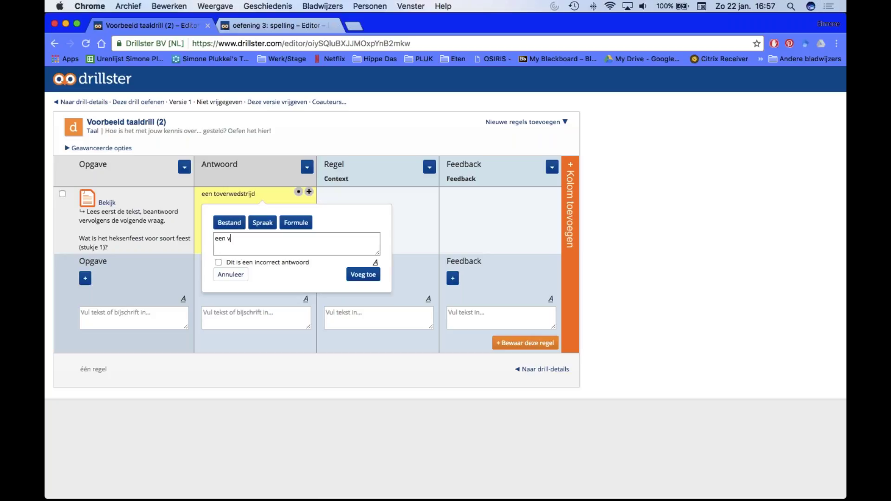
{"action": "type", "text": "erkleedfeest"}
{"action": "left_click", "coordinate": [269, 262]}
{"action": "left_click", "coordinate": [363, 275]}
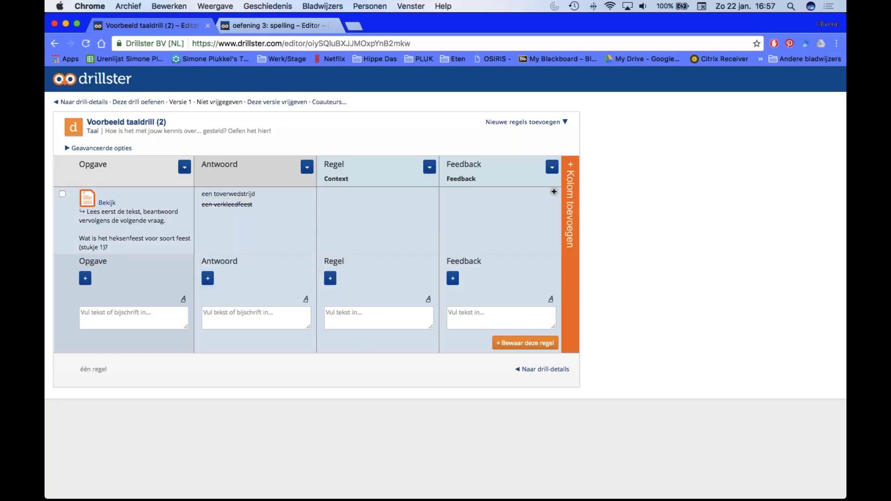
Add "Juist, want in zin 3 kon je lezen dat...." as the row's feedback for a correct answer.
{"action": "left_click", "coordinate": [554, 192]}
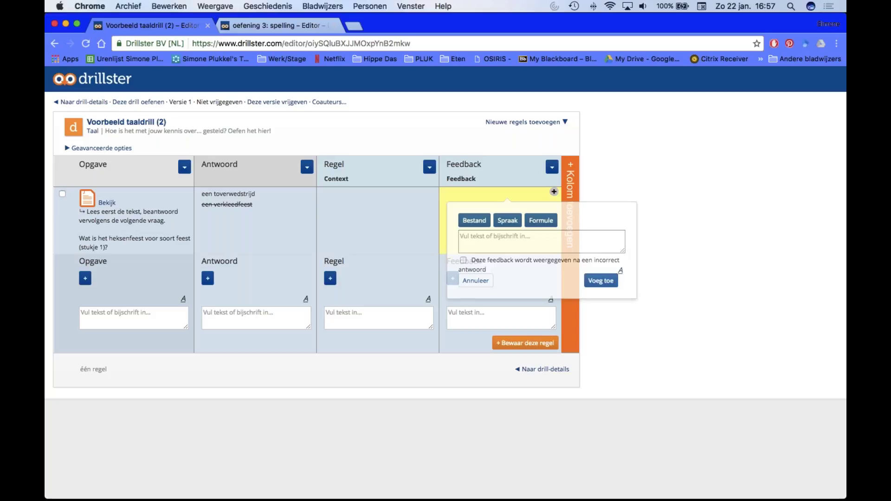
{"action": "type", "text": "Juist, wa"}
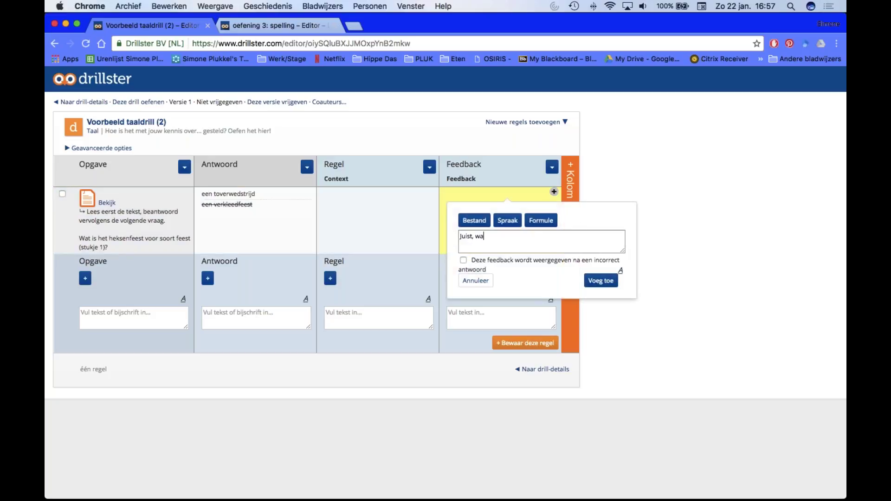
{"action": "type", "text": "nt in zin 3 kon je lezen dat...."}
{"action": "left_click", "coordinate": [601, 281]}
Add the incorrect-answer feedback "Helaas, kijk nog eens naar zin..." with the "Het heksenfeest" PDF attached.
{"action": "left_click", "coordinate": [554, 192]}
{"action": "type", "text": "Helaas"}
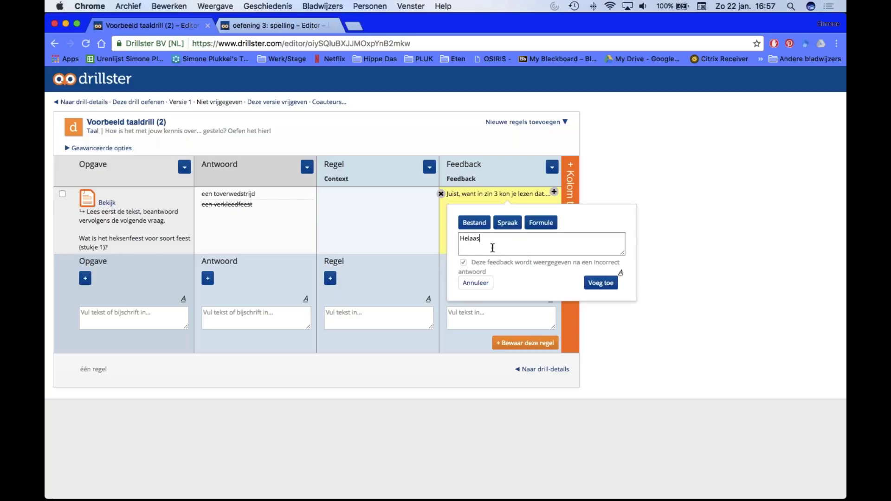
{"action": "type", "text": ", kijk nog eens naar zin..."}
{"action": "left_click", "coordinate": [474, 223]}
{"action": "left_click", "coordinate": [389, 164]}
{"action": "double_click", "coordinate": [389, 164]}
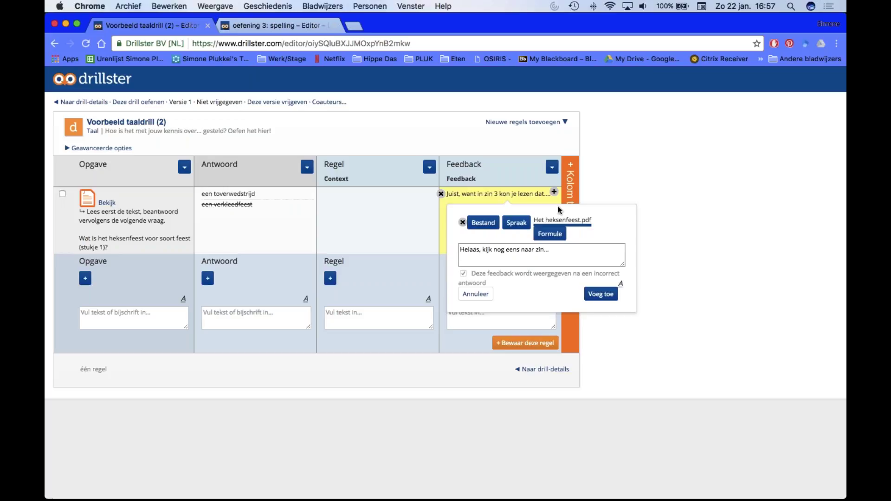
{"action": "left_click", "coordinate": [606, 296]}
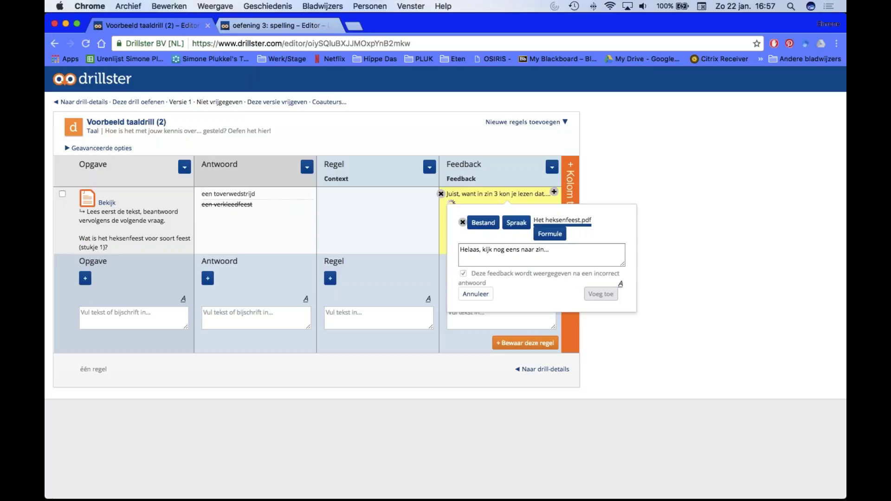
Copy the text of the row's correct-answer feedback and delete that feedback from the row.
{"action": "left_click", "coordinate": [499, 194]}
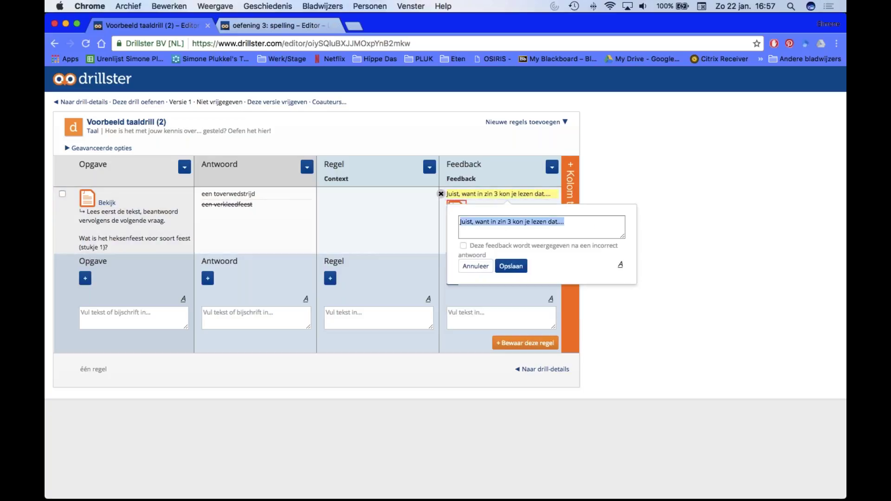
{"action": "key", "text": "super+c"}
{"action": "left_click", "coordinate": [476, 266]}
{"action": "left_click", "coordinate": [441, 194]}
{"action": "left_click", "coordinate": [488, 231]}
Add the correct-answer feedback "Juist, want in zin 3 kon je lezen dat...." with the "Het heksenfeest" PDF attached, and review the incorrect-answer feedback.
{"action": "left_click", "coordinate": [554, 192]}
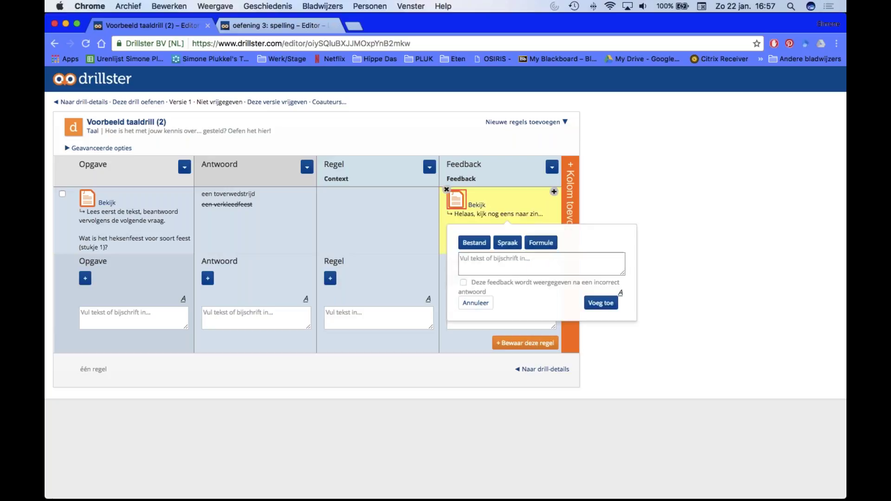
{"action": "key", "text": "super+v"}
{"action": "left_click", "coordinate": [475, 243]}
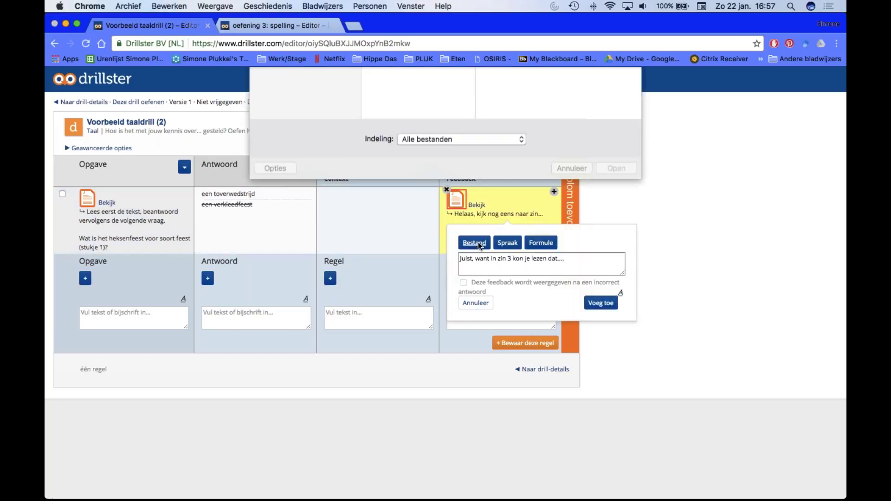
{"action": "scroll", "coordinate": [397, 157], "scroll_direction": "down", "scroll_amount": 4}
{"action": "double_click", "coordinate": [397, 168]}
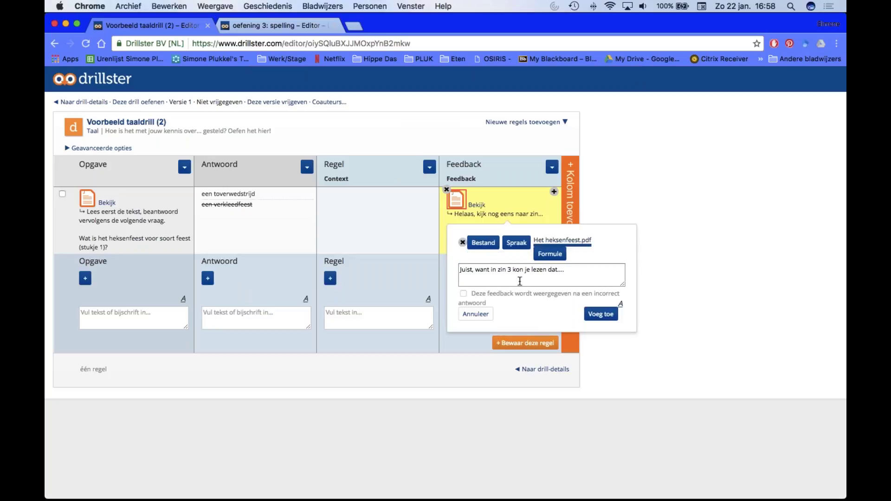
{"action": "left_click", "coordinate": [601, 314]}
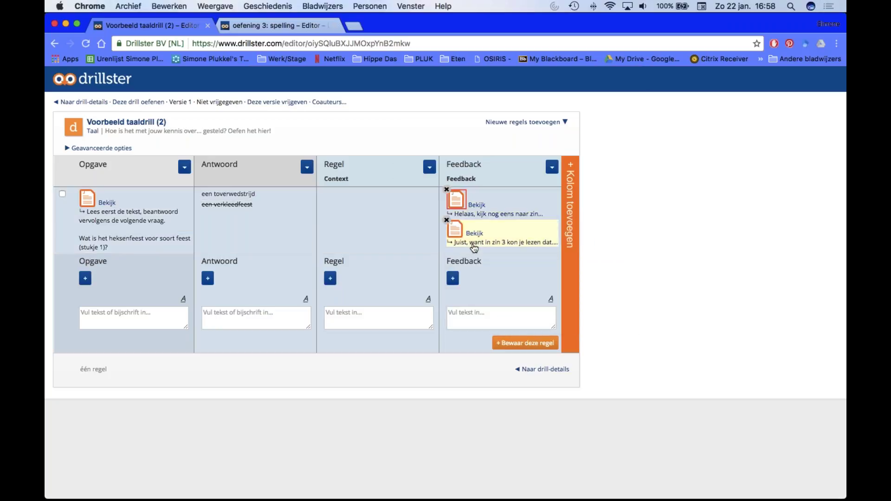
{"action": "left_click", "coordinate": [495, 218]}
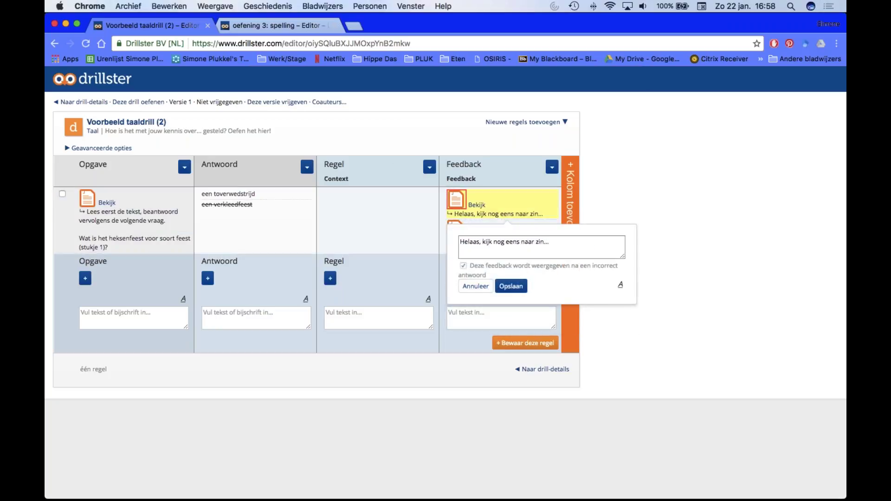
{"action": "left_click", "coordinate": [511, 286]}
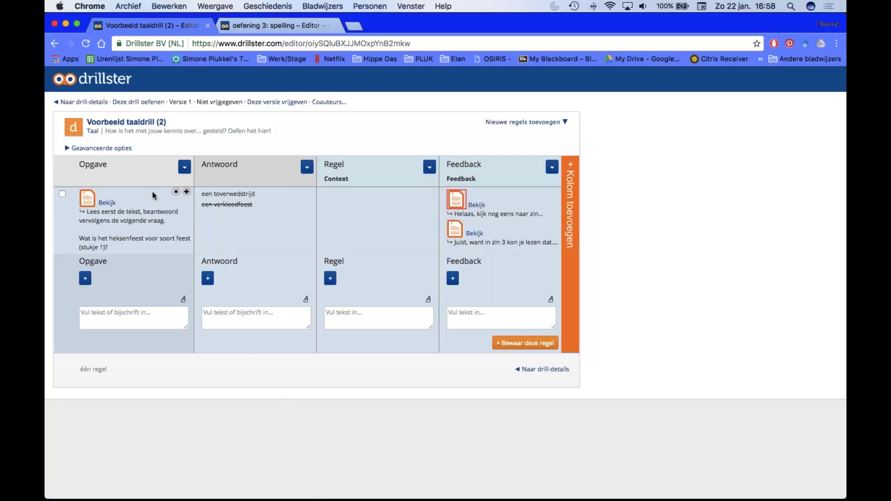
Practise the drill and read the "Het heksenfeest" PDF attached to the question in full screen.
{"action": "left_click", "coordinate": [141, 102]}
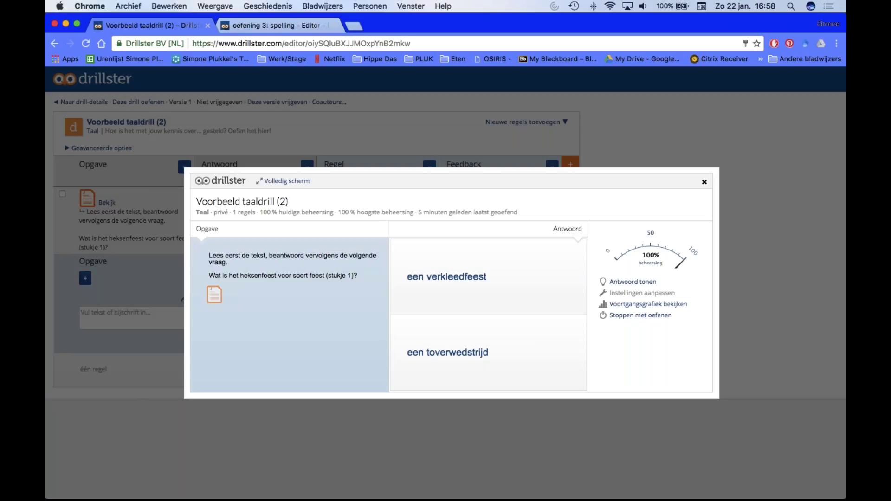
{"action": "left_click", "coordinate": [219, 301]}
{"action": "left_click", "coordinate": [216, 299]}
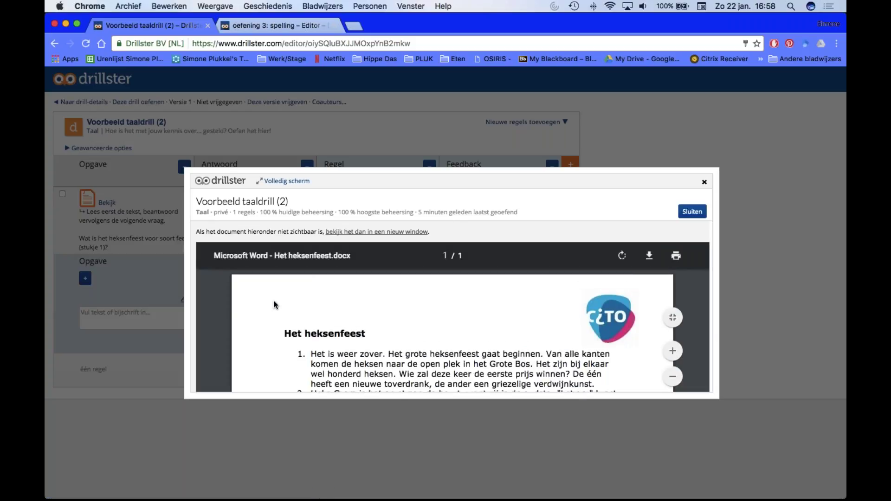
{"action": "scroll", "coordinate": [274, 305], "scroll_direction": "down", "scroll_amount": 3}
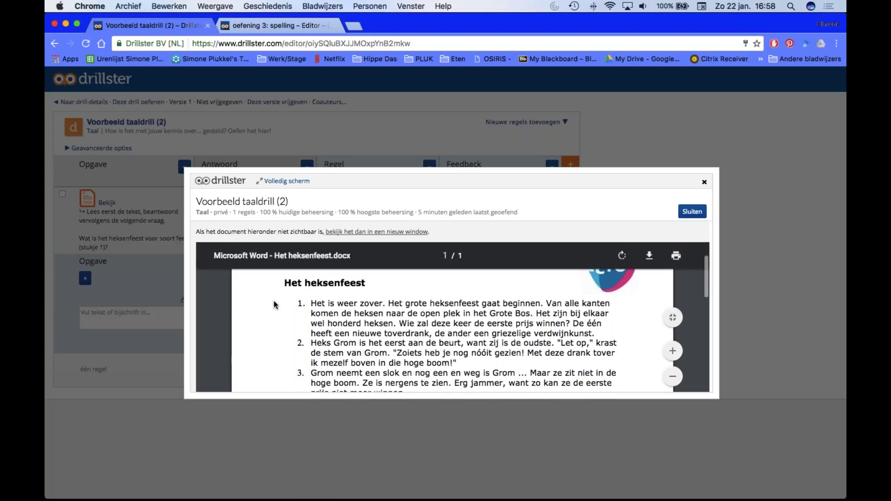
{"action": "left_click", "coordinate": [287, 181]}
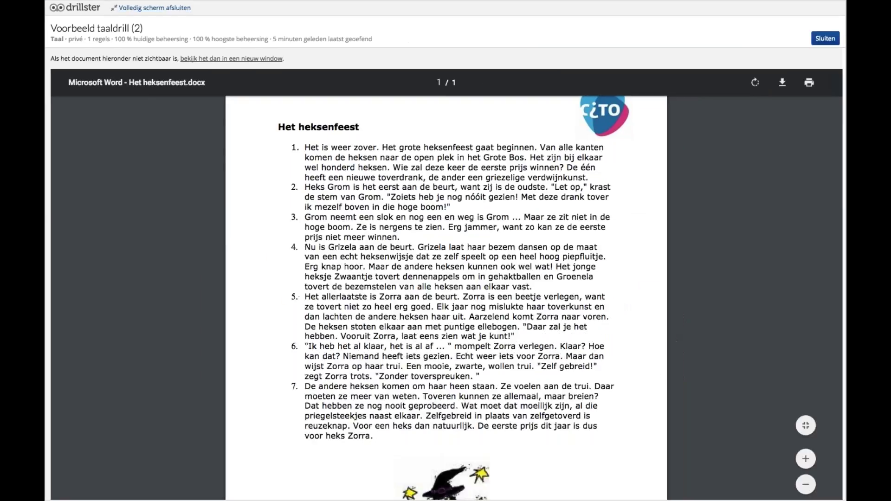
{"action": "scroll", "coordinate": [446, 297], "scroll_direction": "down", "scroll_amount": 1}
{"action": "scroll", "coordinate": [446, 297], "scroll_direction": "down", "scroll_amount": 2}
{"action": "scroll", "coordinate": [445, 297], "scroll_direction": "up", "scroll_amount": 4}
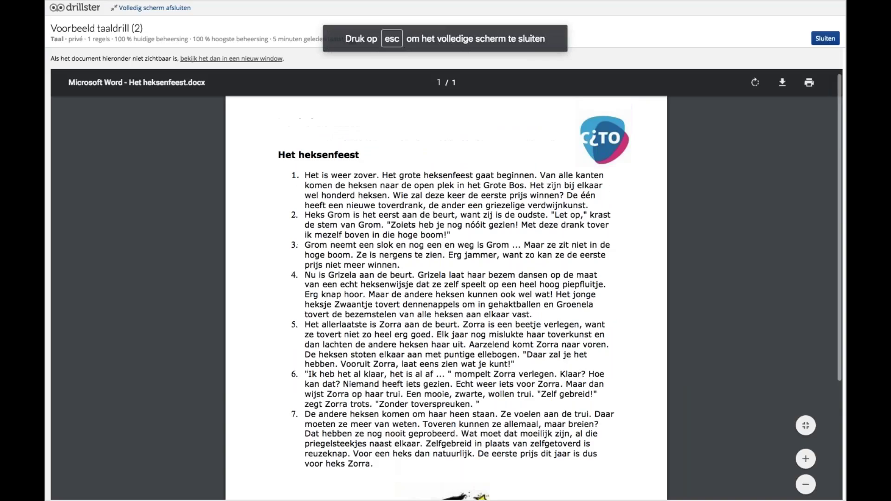
{"action": "key", "text": "Escape"}
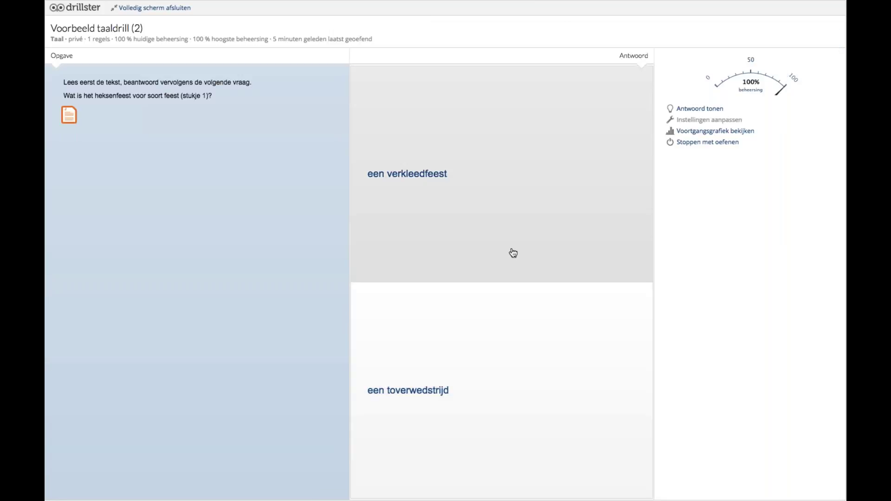
Answer the practice question with "een verkleedfeest", view the PDF attached to the feedback, and return to the editor.
{"action": "left_click", "coordinate": [513, 253]}
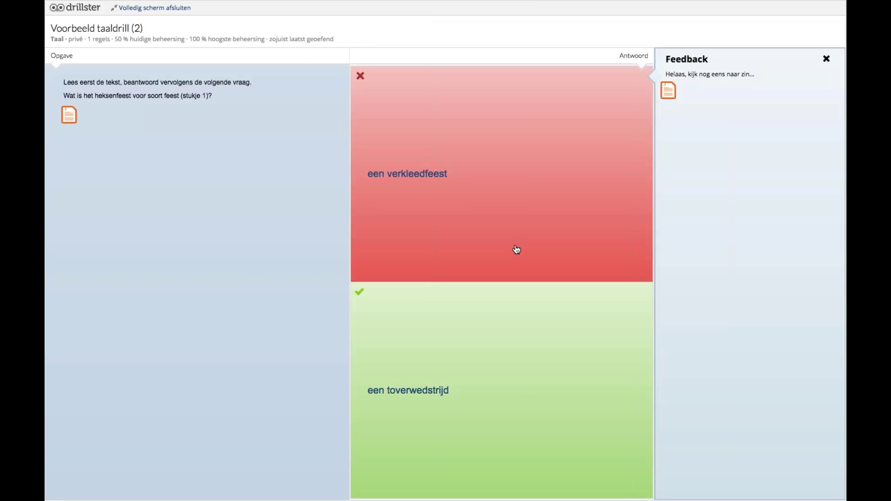
{"action": "left_click", "coordinate": [665, 90]}
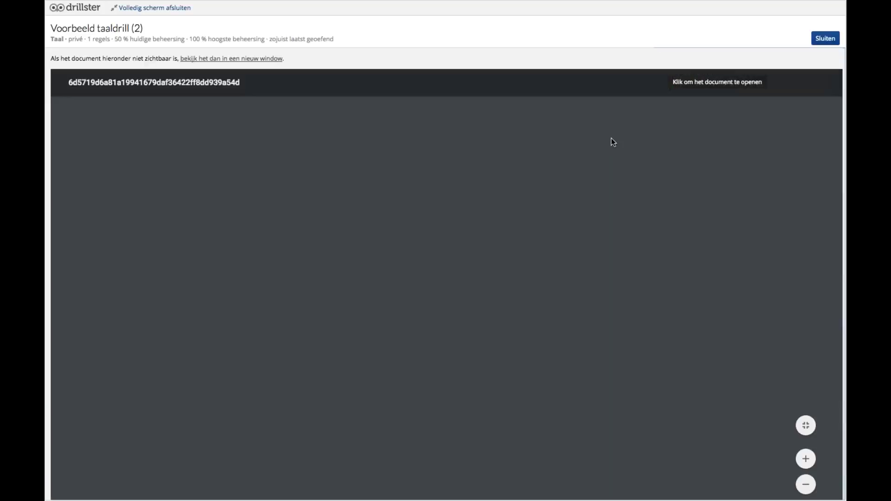
{"action": "scroll", "coordinate": [445, 292], "scroll_direction": "down", "scroll_amount": 1}
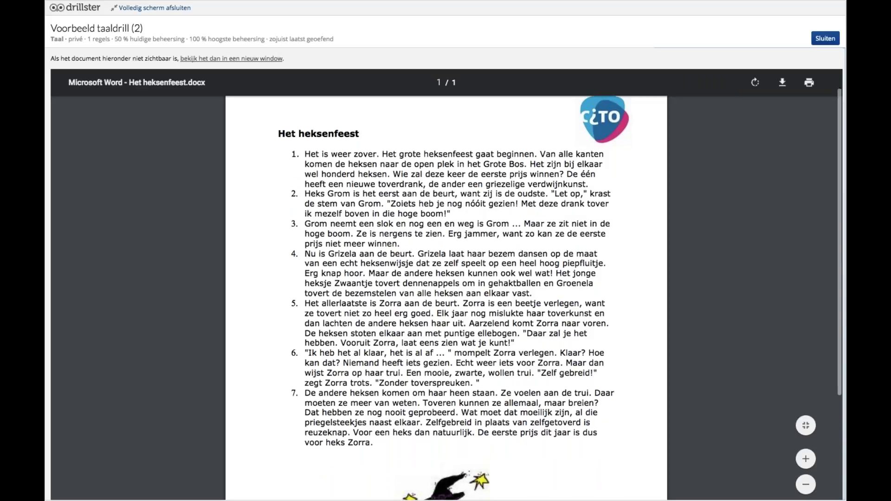
{"action": "key", "text": "Escape"}
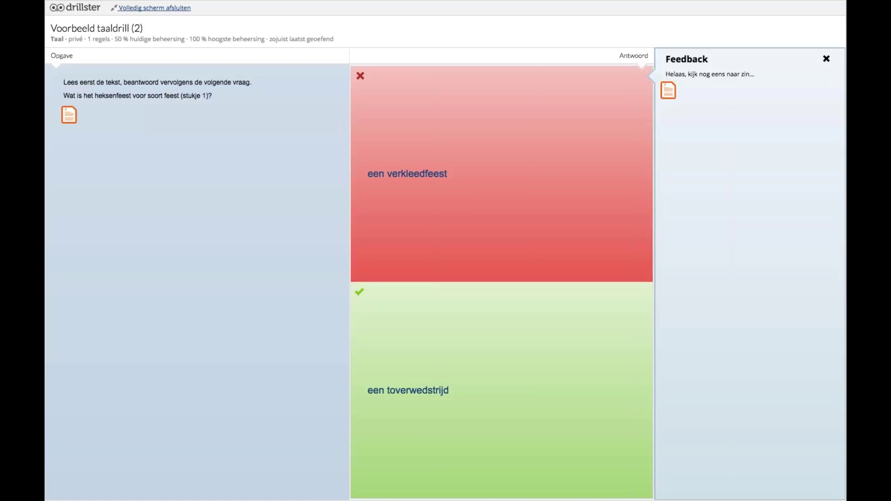
{"action": "left_click", "coordinate": [171, 8]}
{"action": "key", "text": "Escape"}
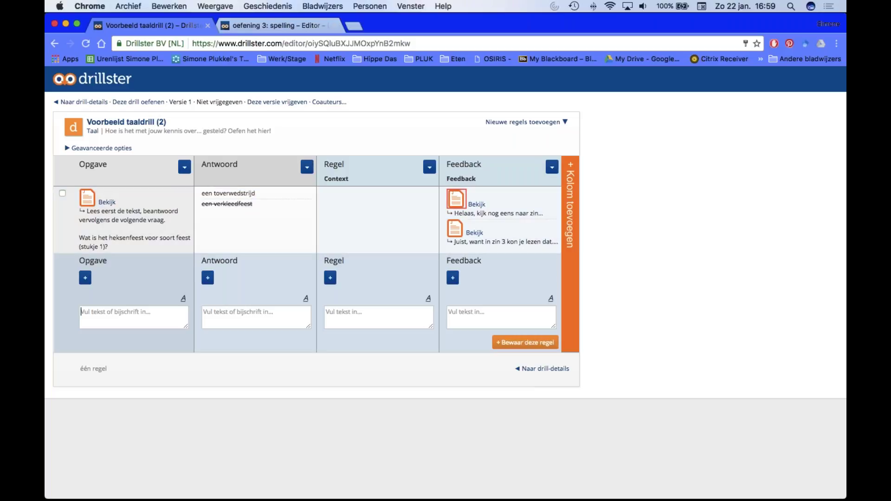
Delete the "Het heksenfeest" question row from the drill.
{"action": "left_click", "coordinate": [120, 322]}
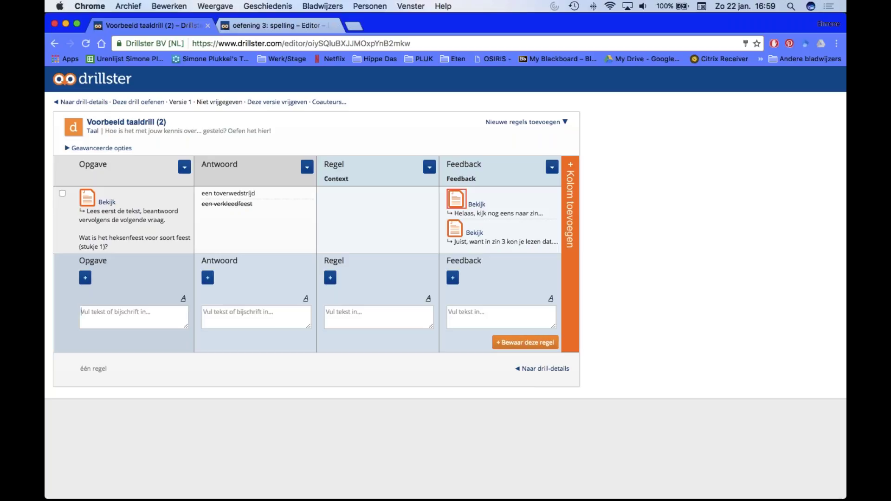
{"action": "left_click", "coordinate": [63, 194]}
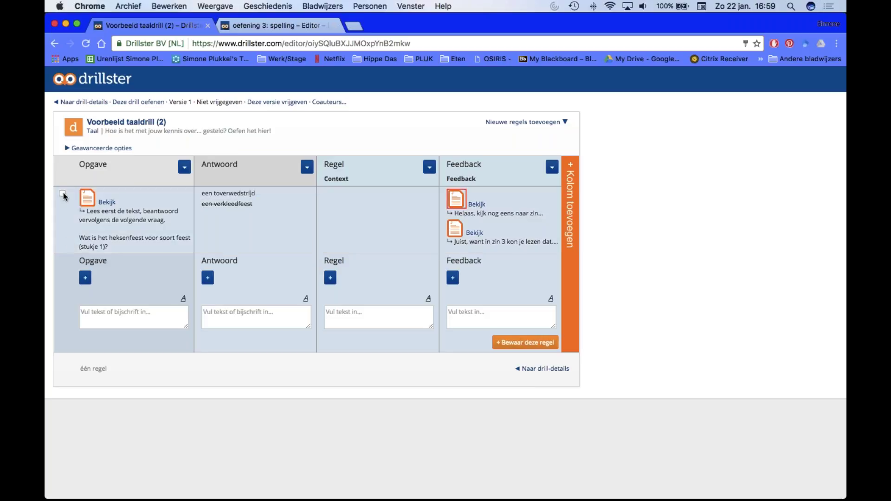
{"action": "left_click", "coordinate": [394, 79]}
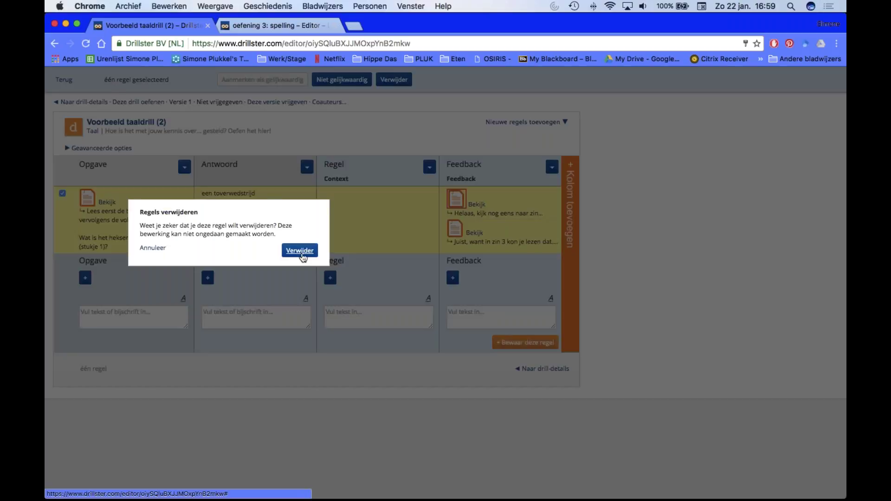
{"action": "left_click", "coordinate": [302, 252]}
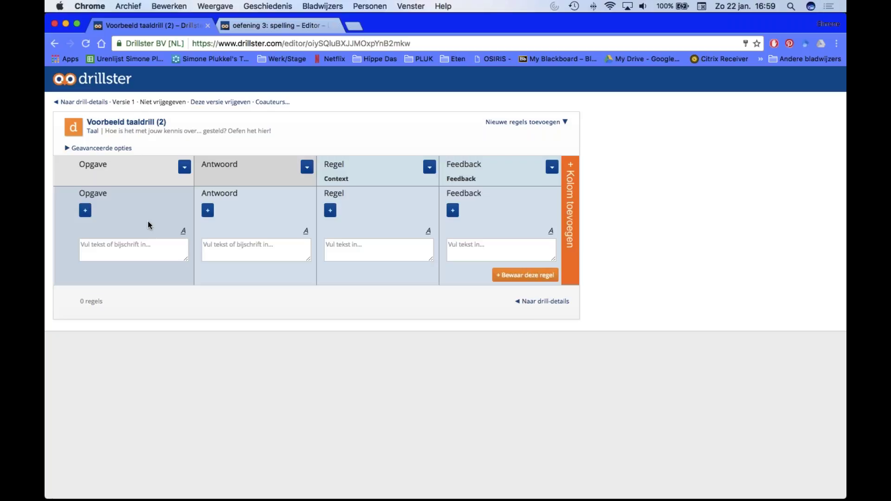
{"action": "left_click", "coordinate": [82, 245]}
{"action": "left_click", "coordinate": [85, 210]}
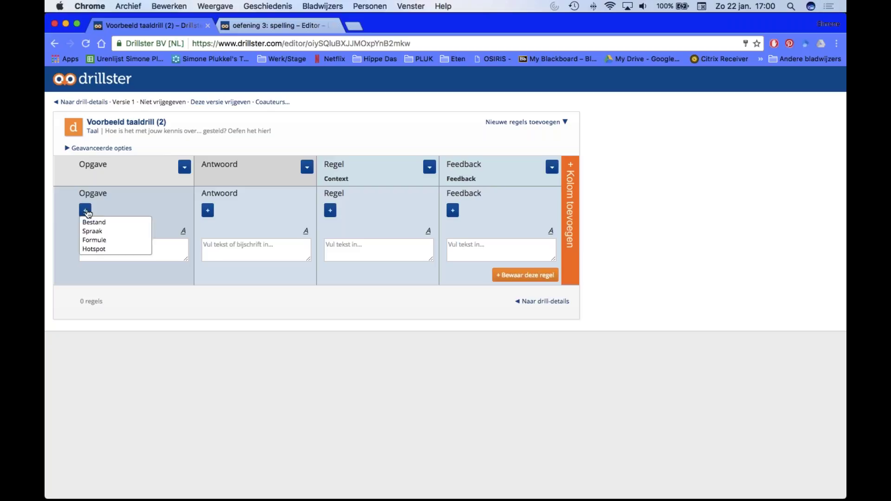
{"action": "left_click", "coordinate": [105, 227]}
{"action": "left_click", "coordinate": [106, 212]}
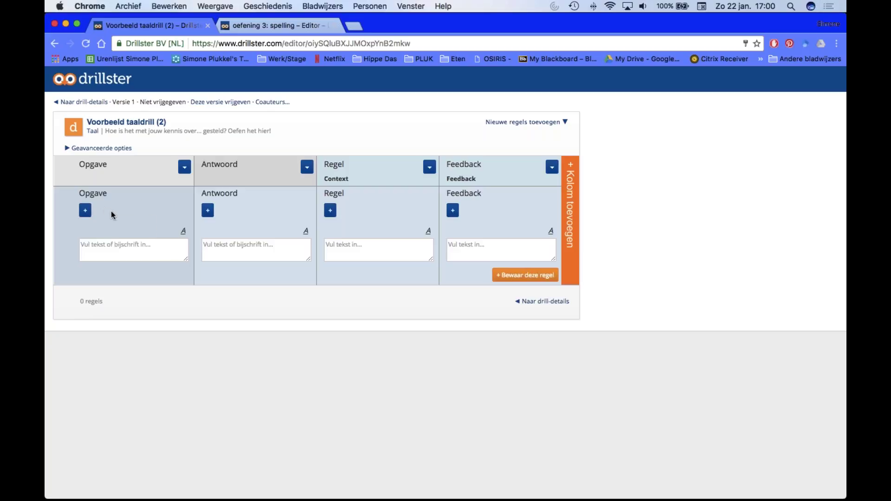
Add a speech fragment to the new task by converting "le père" with the voice "Frans vrouwelijk".
{"action": "left_click", "coordinate": [84, 211]}
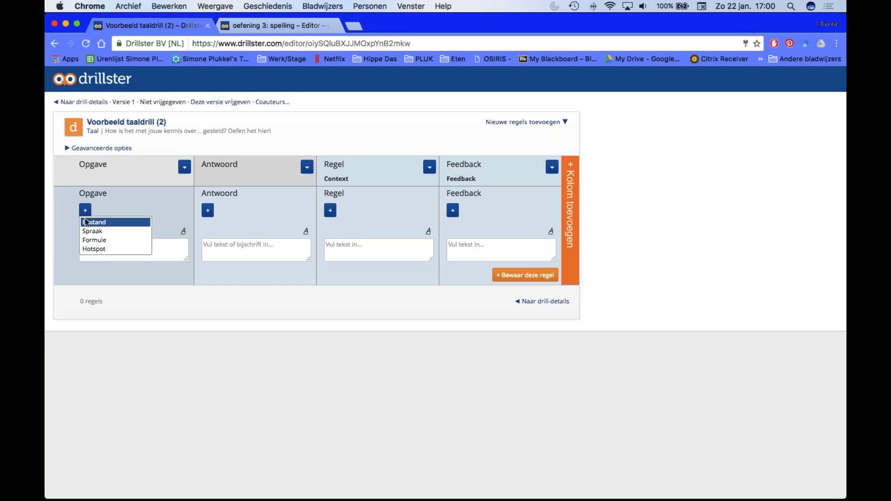
{"action": "left_click", "coordinate": [104, 232]}
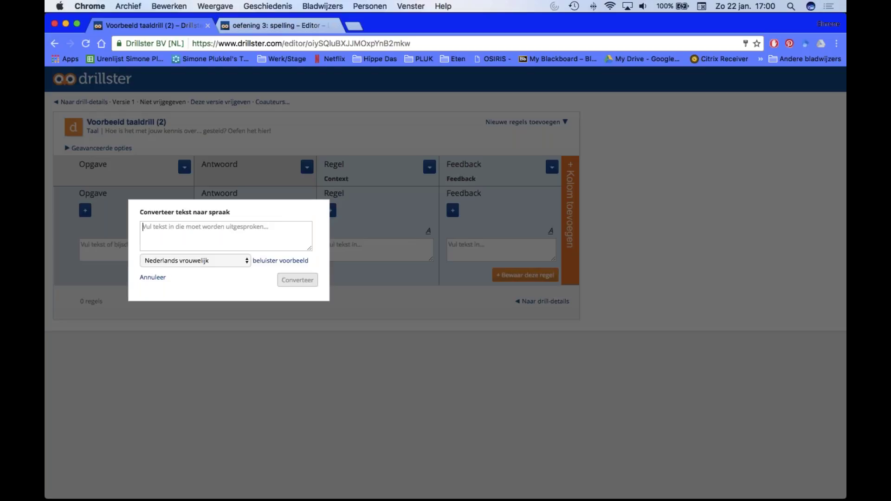
{"action": "type", "text": "le"}
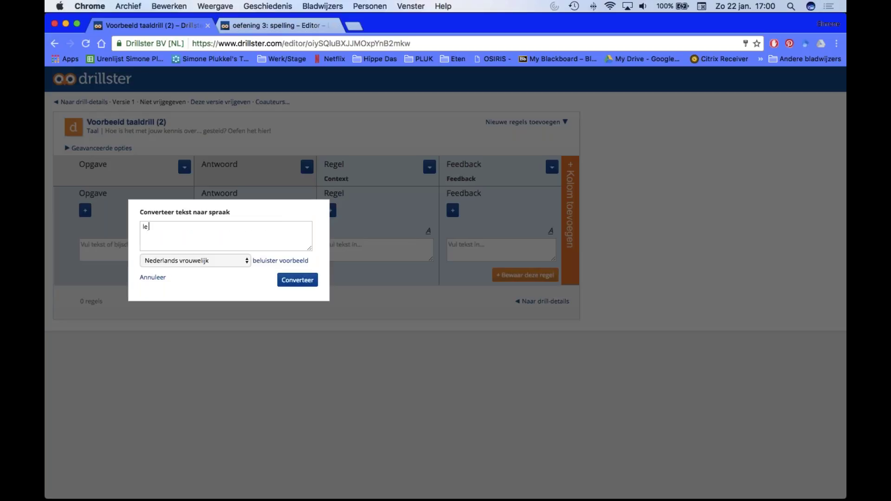
{"action": "type", "text": " père"}
{"action": "left_click", "coordinate": [185, 261]}
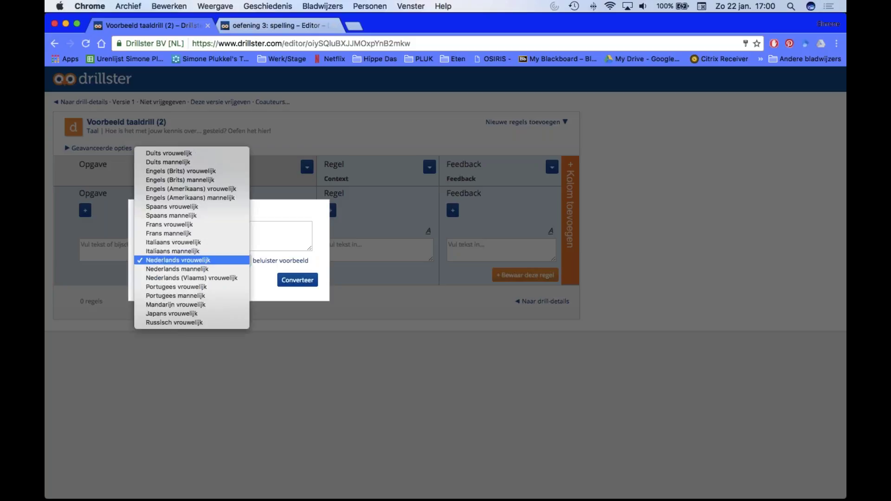
{"action": "left_click", "coordinate": [206, 225]}
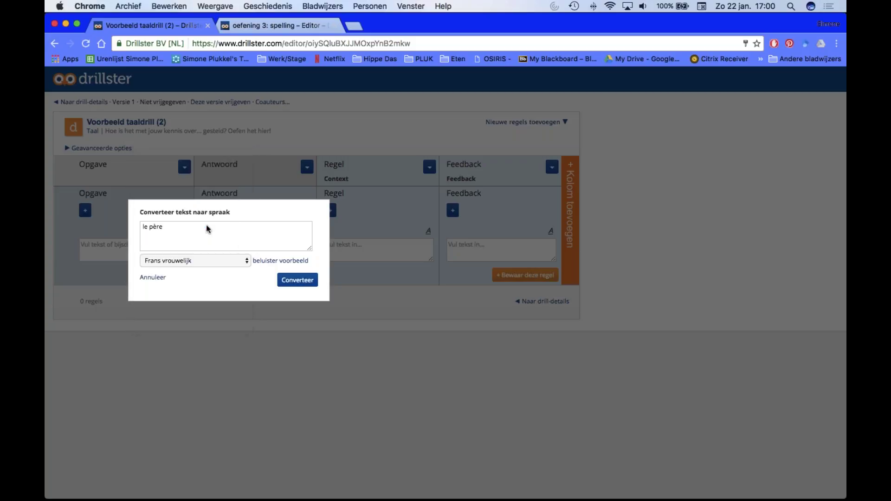
{"action": "left_click", "coordinate": [293, 282]}
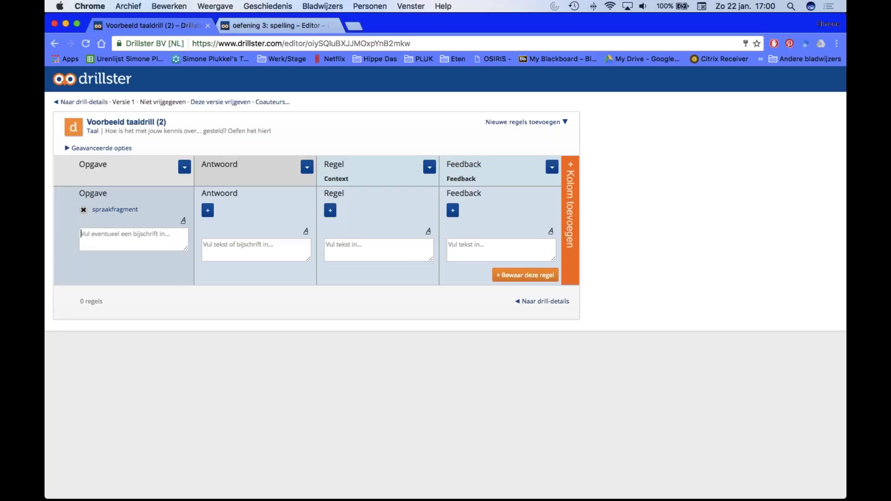
Caption the task "Vul de vertaling van het woord in.", enter the answer "de vader", and save the row.
{"action": "type", "text": "Vul de vertaling van het woord in."}
{"action": "left_click", "coordinate": [255, 248]}
{"action": "type", "text": "de va"}
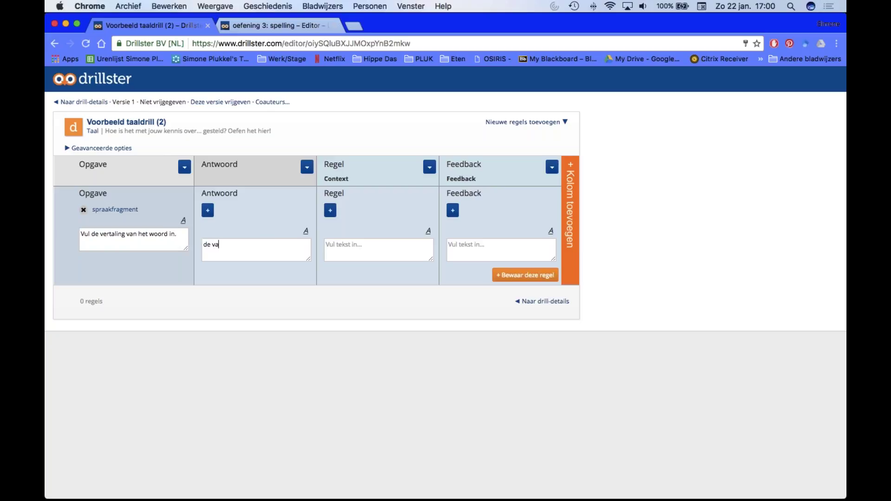
{"action": "type", "text": "der"}
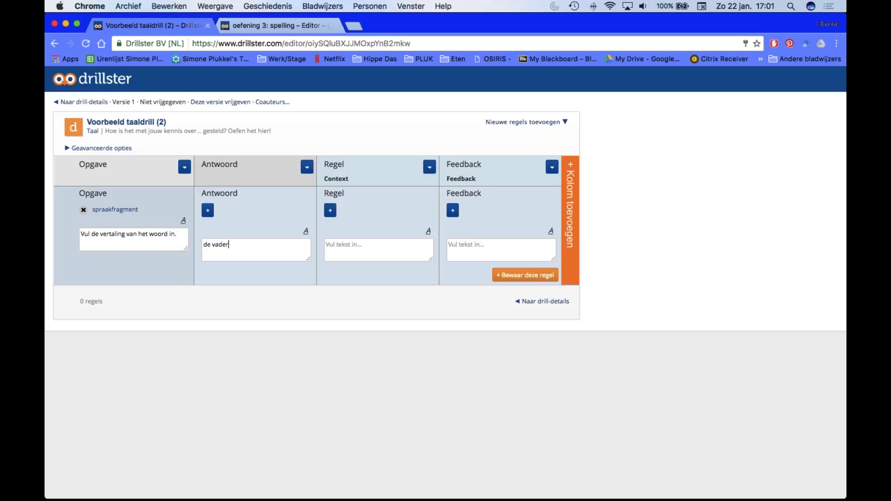
{"action": "left_click", "coordinate": [495, 254]}
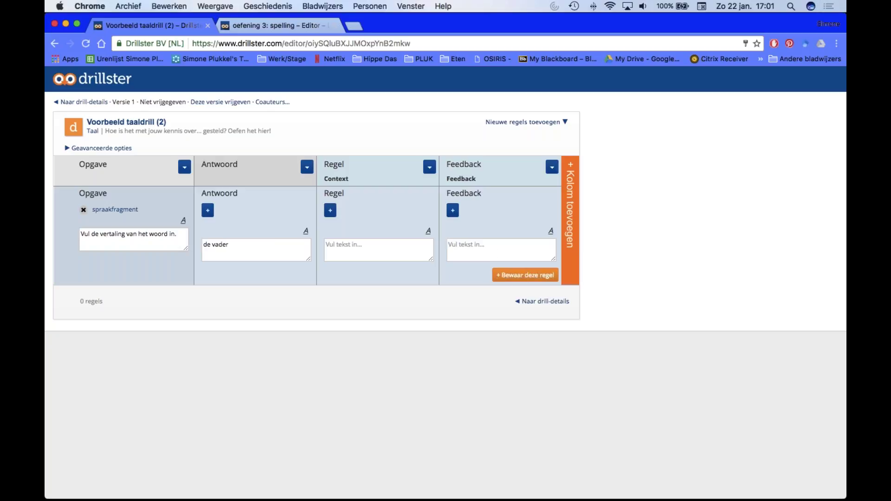
{"action": "left_click", "coordinate": [506, 277]}
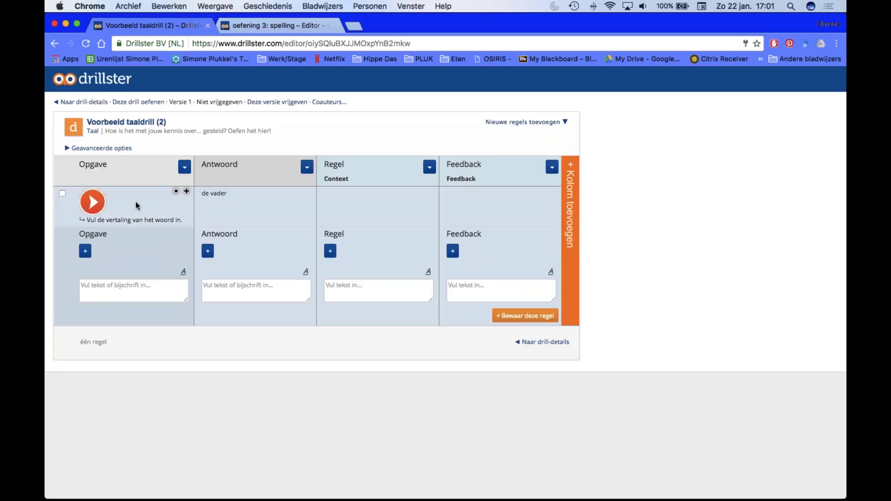
Play the saved row's speech fragment, turn off Bluetooth and raise the sound volume.
{"action": "left_click", "coordinate": [96, 204]}
{"action": "left_click", "coordinate": [597, 11]}
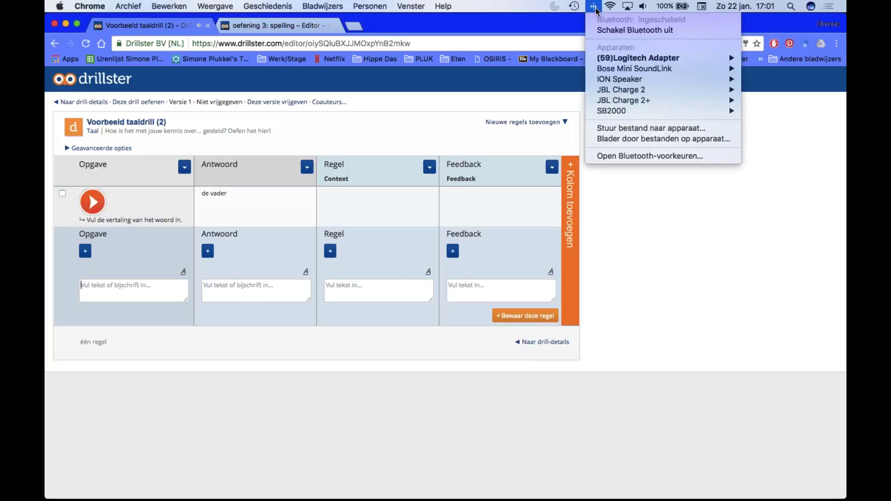
{"action": "left_click", "coordinate": [613, 20]}
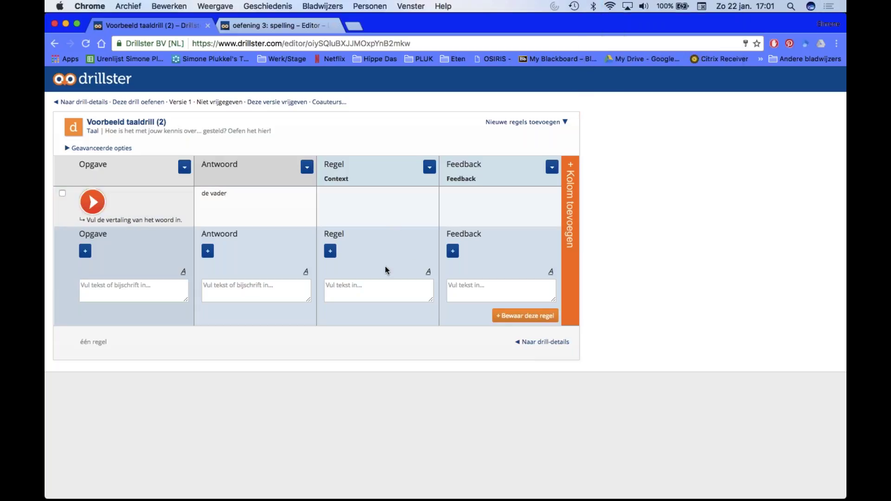
{"action": "key", "text": "XF86AudioRaiseVolume"}
Add a speech fragment to the second row's task by converting "le père" with the voice "Frans vrouwelijk".
{"action": "left_click", "coordinate": [85, 252]}
{"action": "key", "text": "Down"}
{"action": "key", "text": "Return"}
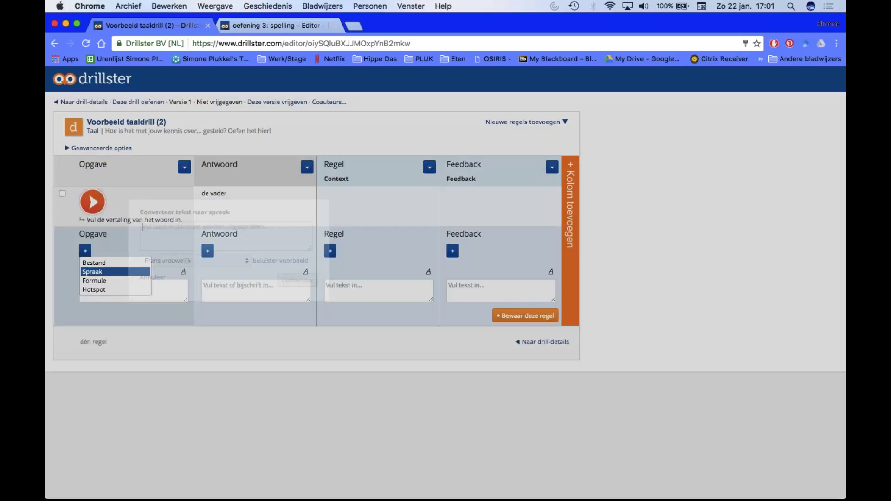
{"action": "type", "text": "le p"}
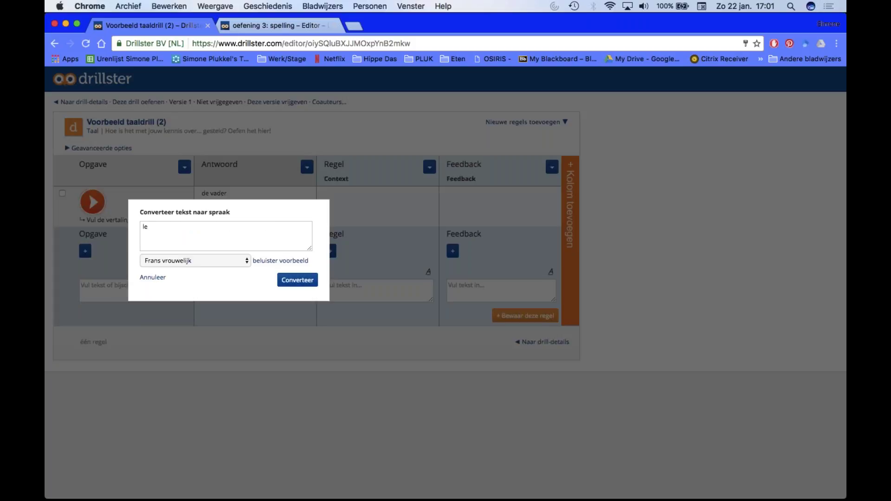
{"action": "type", "text": "ère"}
{"action": "left_click", "coordinate": [292, 281]}
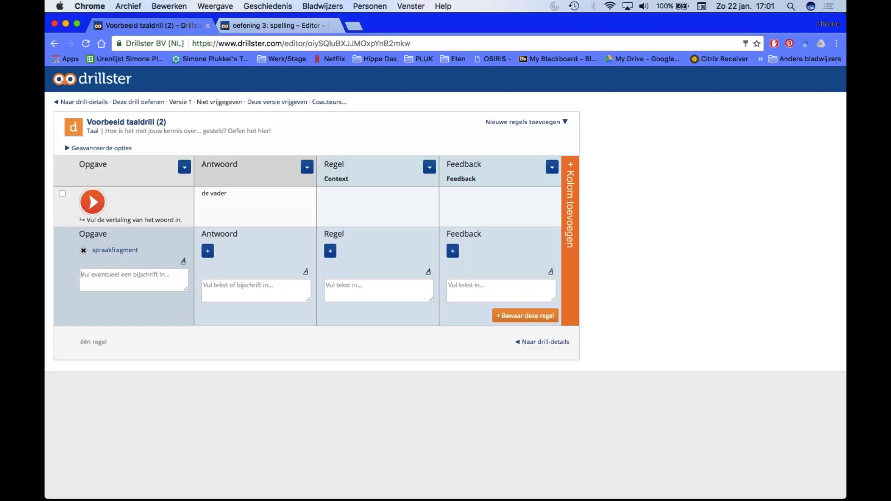
{"action": "left_click", "coordinate": [133, 280]}
{"action": "type", "text": "le pe"}
{"action": "type", "text": "re"}
{"action": "left_click", "coordinate": [204, 285]}
{"action": "type", "text": "de va"}
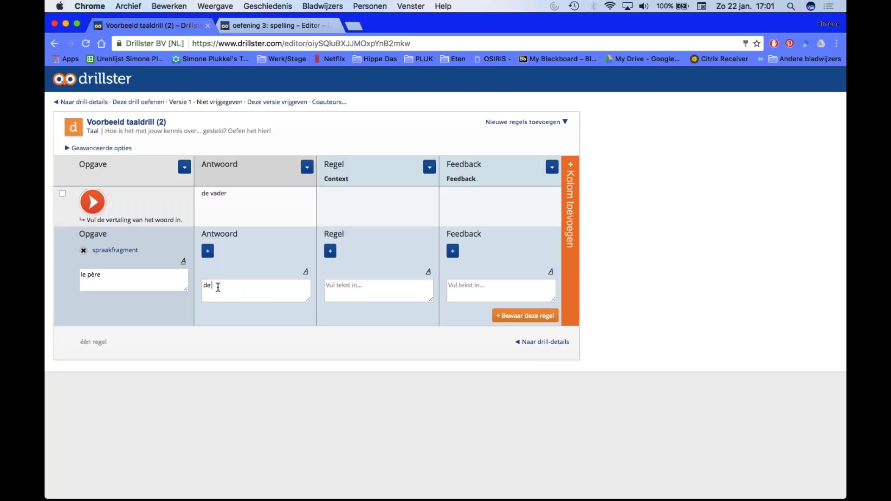
{"action": "type", "text": "der"}
{"action": "key", "text": "shift+Tab"}
{"action": "key", "text": "BackSpace"}
{"action": "key", "text": "BackSpace"}
{"action": "key", "text": "BackSpace"}
{"action": "key", "text": "BackSpace"}
{"action": "key", "text": "BackSpace"}
{"action": "key", "text": "BackSpace"}
{"action": "key", "text": "BackSpace"}
{"action": "key", "text": "Tab"}
{"action": "key", "text": "BackSpace"}
Enter the answer "le père", caption the speech fragment "Vul in wat je woord.", and save the row.
{"action": "type", "text": "le p"}
{"action": "type", "text": "`e"}
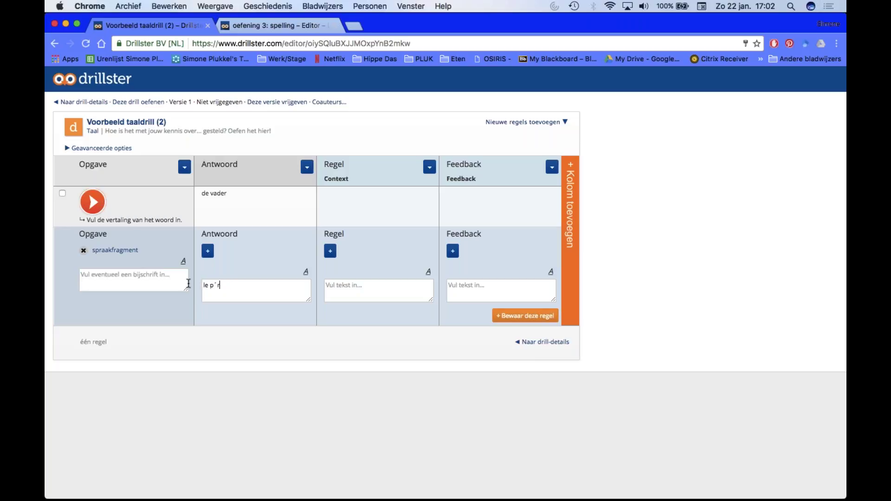
{"action": "key", "text": "BackSpace"}
{"action": "type", "text": "ère"}
{"action": "left_click", "coordinate": [134, 282]}
{"action": "type", "text": "Vul in"}
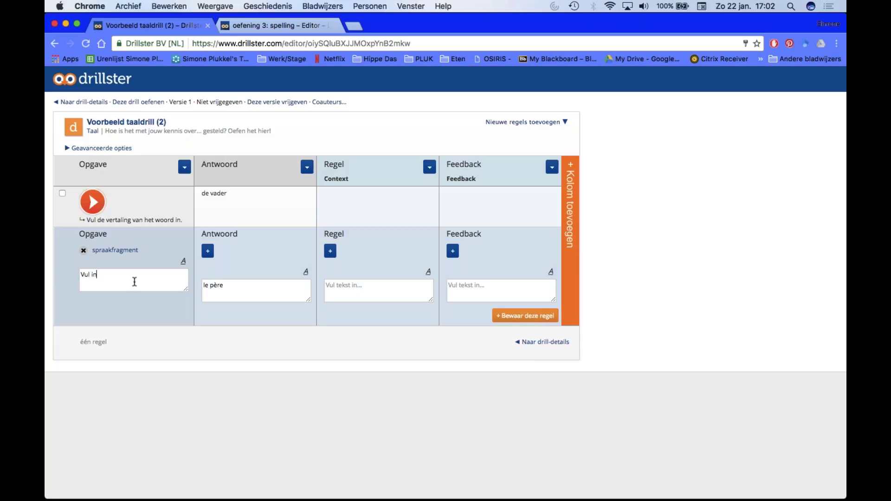
{"action": "type", "text": " wat je woord."}
{"action": "left_click", "coordinate": [512, 316]}
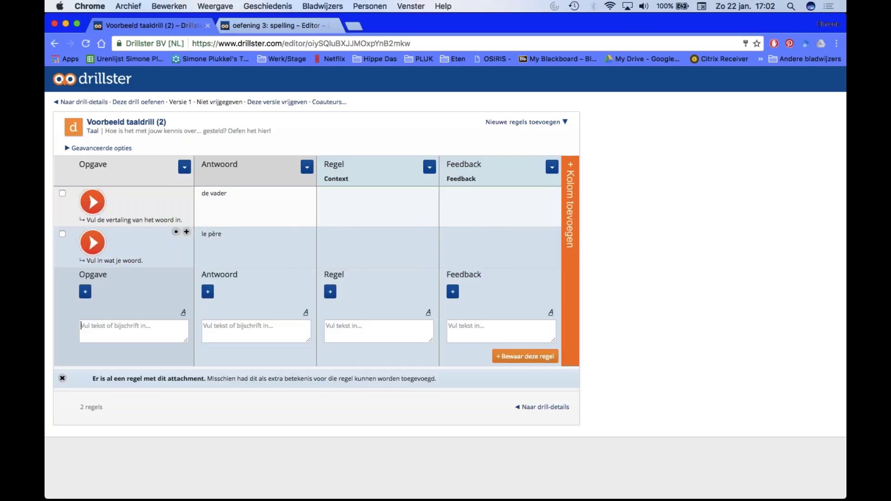
Mark the "de vader" and "le père" rows as equivalent.
{"action": "left_click", "coordinate": [62, 234]}
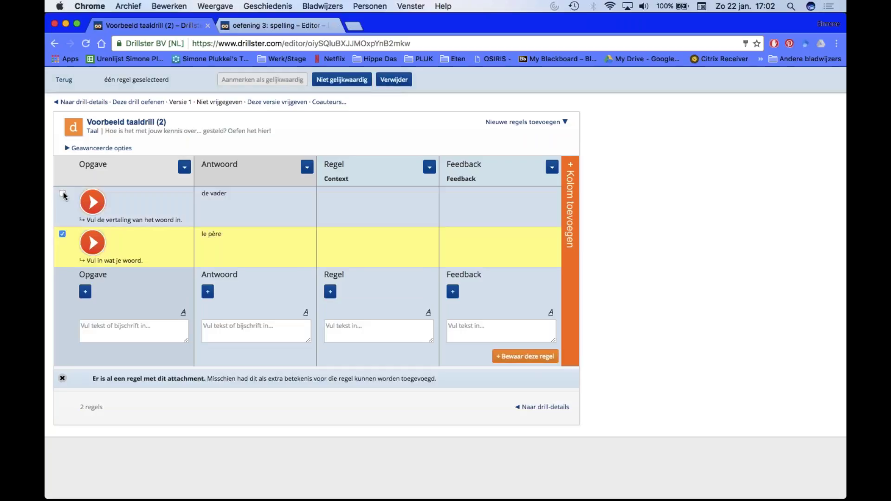
{"action": "left_click", "coordinate": [62, 193]}
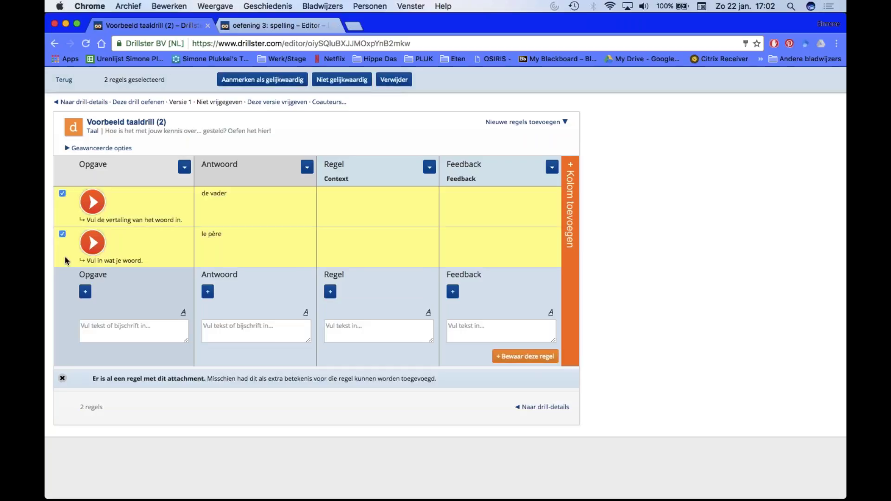
{"action": "left_click", "coordinate": [292, 84]}
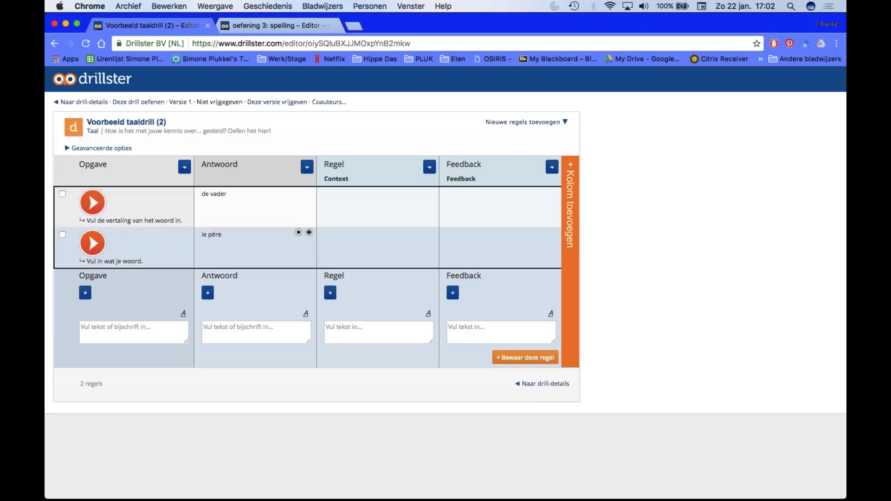
Attach the audio file "01-AudioTrack 01_8.mp3" to the task of the new row.
{"action": "left_click", "coordinate": [125, 338]}
{"action": "mouse_move", "coordinate": [205, 244]}
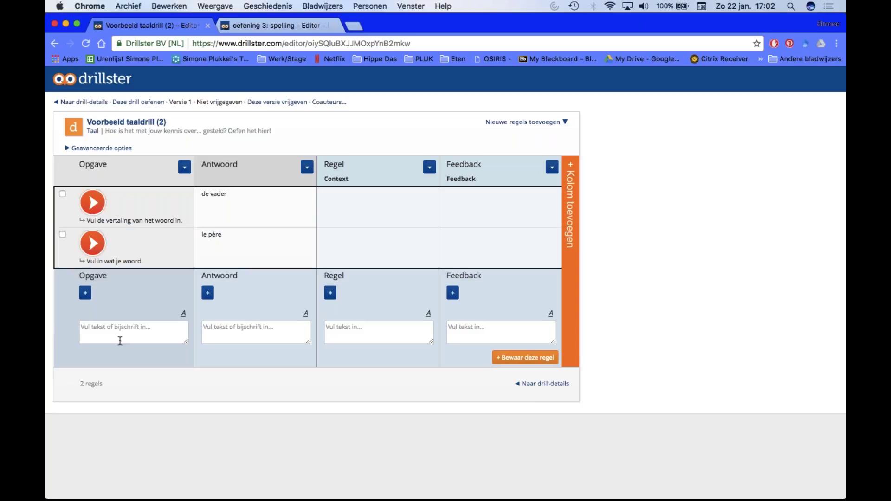
{"action": "left_click", "coordinate": [85, 292]}
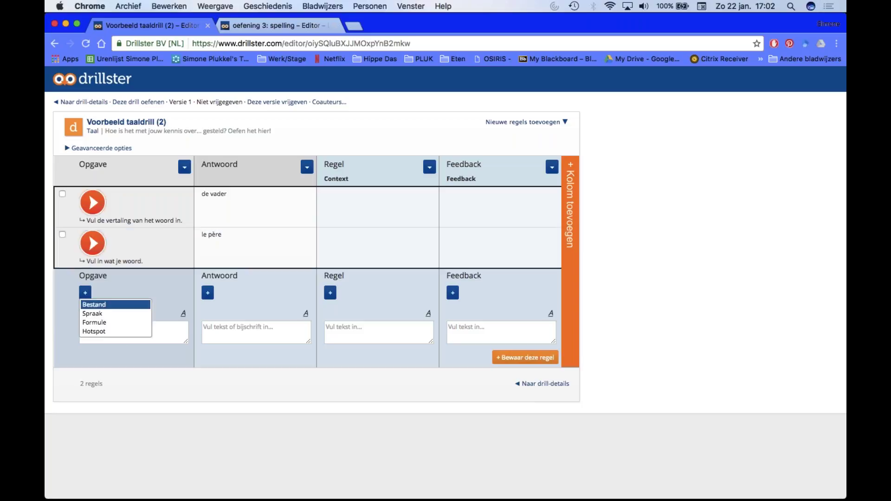
{"action": "left_click", "coordinate": [145, 305]}
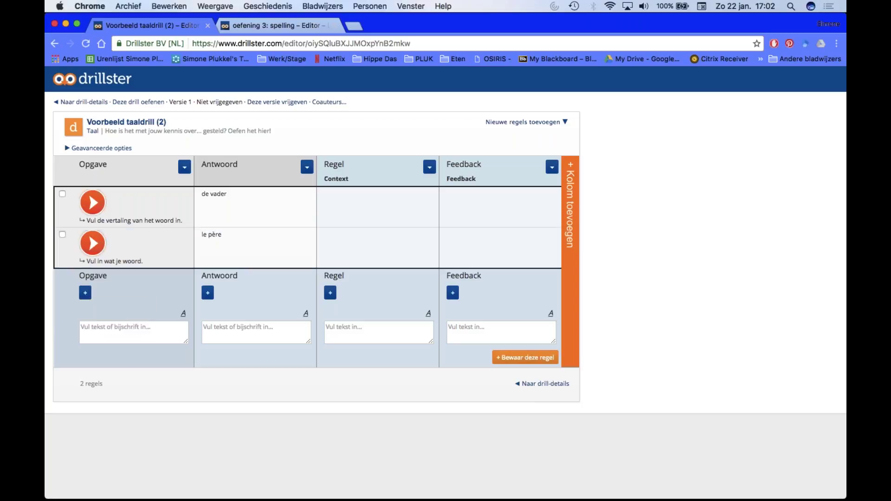
{"action": "left_click", "coordinate": [85, 293]}
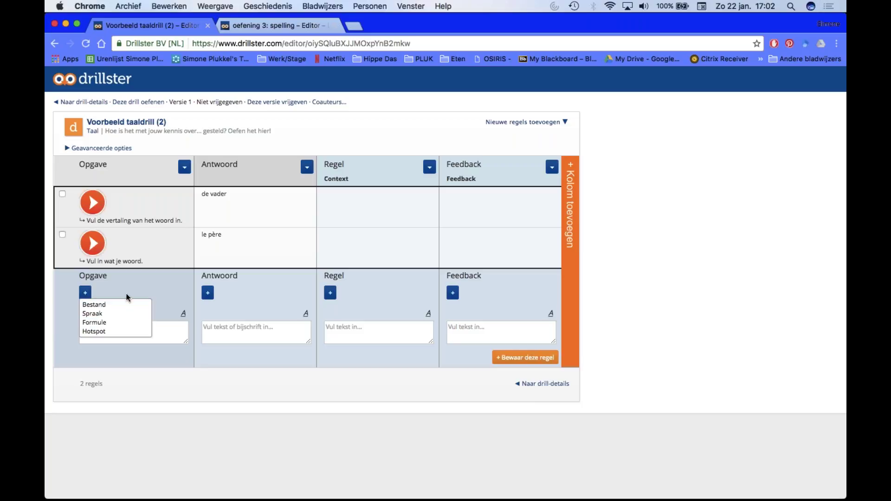
{"action": "left_click", "coordinate": [94, 305]}
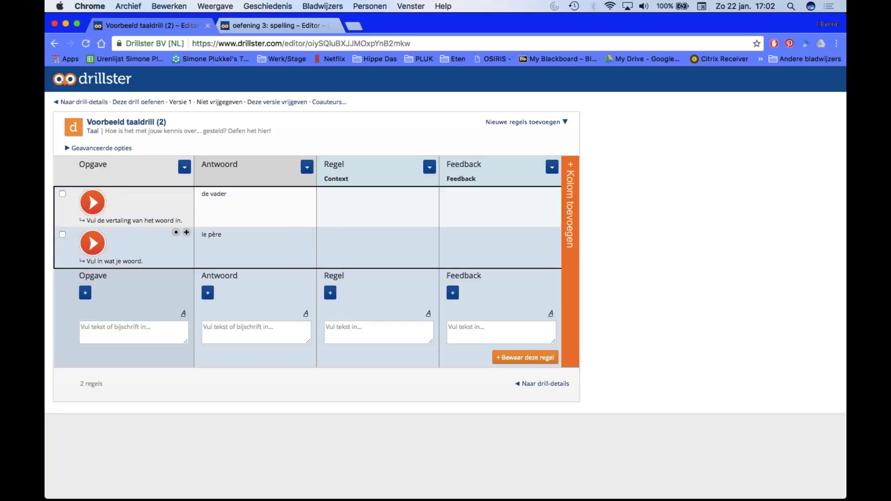
{"action": "left_click", "coordinate": [85, 292]}
{"action": "left_click", "coordinate": [93, 304]}
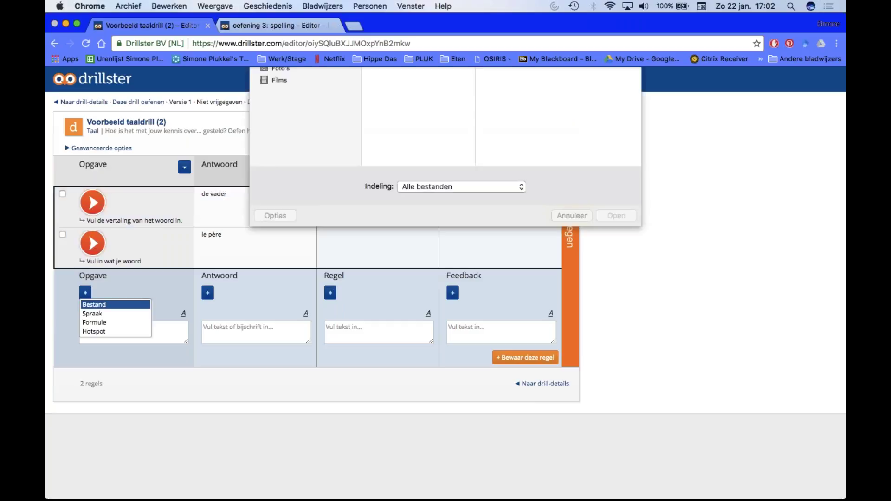
{"action": "left_click", "coordinate": [407, 158]}
{"action": "double_click", "coordinate": [407, 157]}
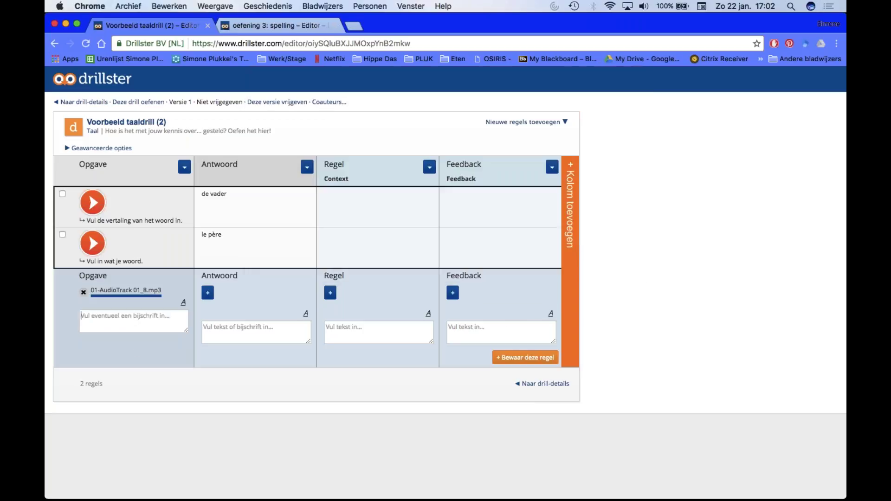
Caption the audio task "Hoe laat vertrekt de trein?", enter the answer "15:18", and save the row.
{"action": "type", "text": "Hoe laat vert"}
{"action": "type", "text": "rekt de trei"}
{"action": "type", "text": "n"}
{"action": "type", "text": "15:18"}
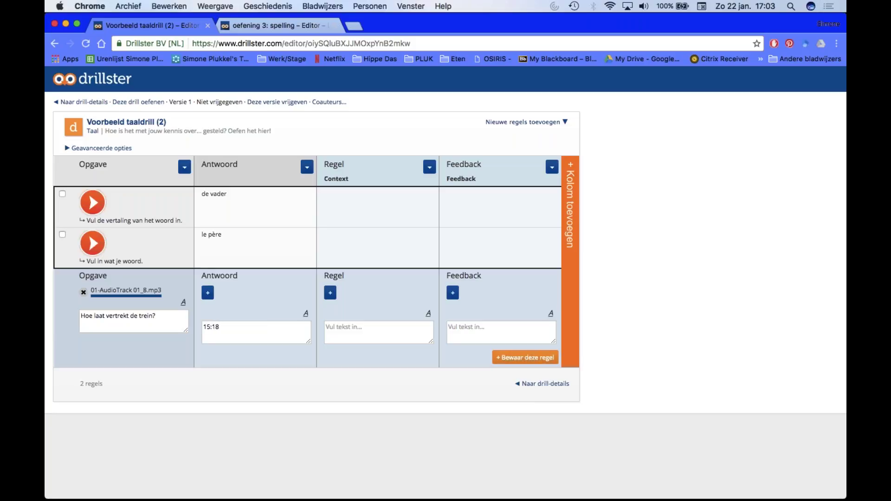
{"action": "left_click", "coordinate": [525, 357]}
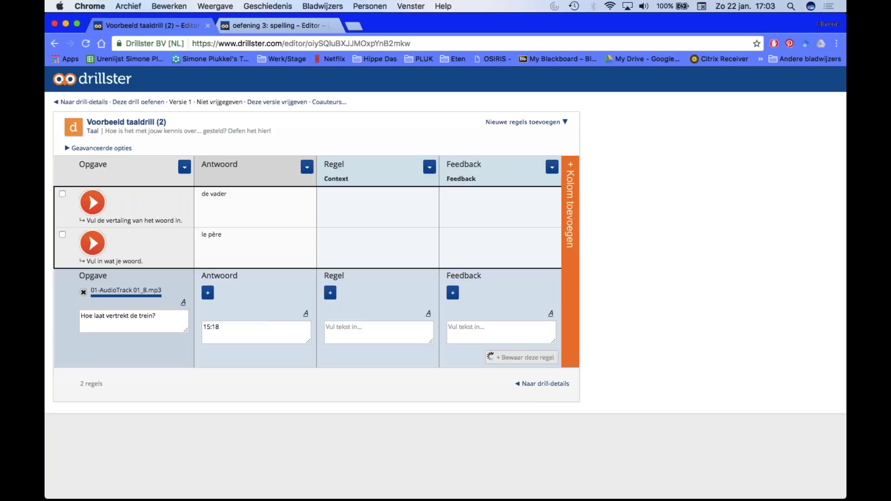
Add "15:00" and "14:18" as incorrect answers to the train departure question.
{"action": "left_click", "coordinate": [308, 273]}
{"action": "type", "text": "15:00"}
{"action": "left_click", "coordinate": [218, 344]}
{"action": "left_click", "coordinate": [363, 357]}
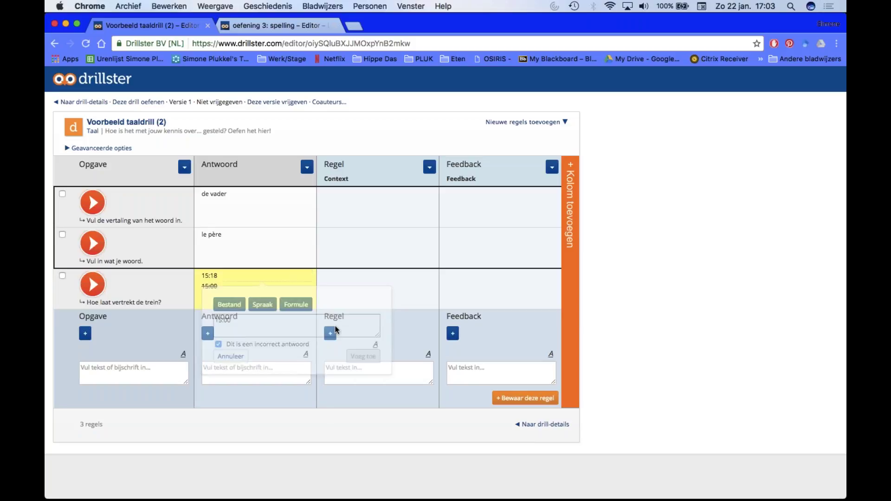
{"action": "type", "text": "14:18"}
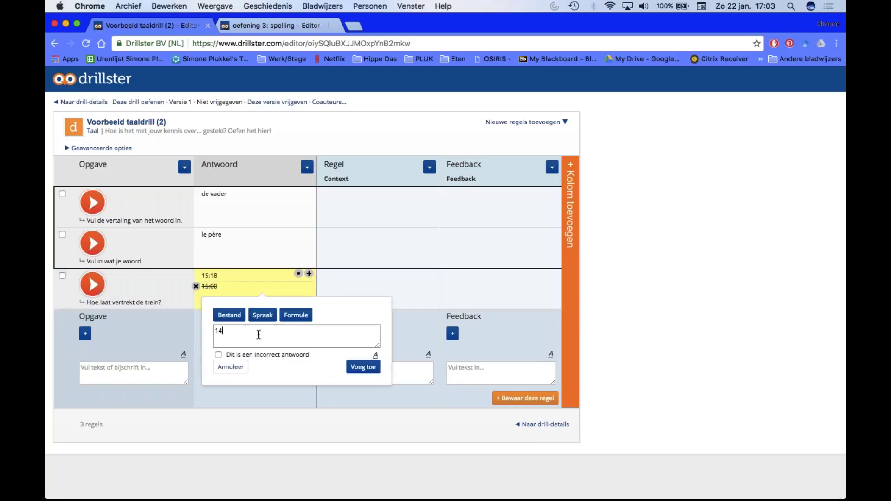
{"action": "left_click", "coordinate": [219, 354]}
{"action": "left_click", "coordinate": [363, 367]}
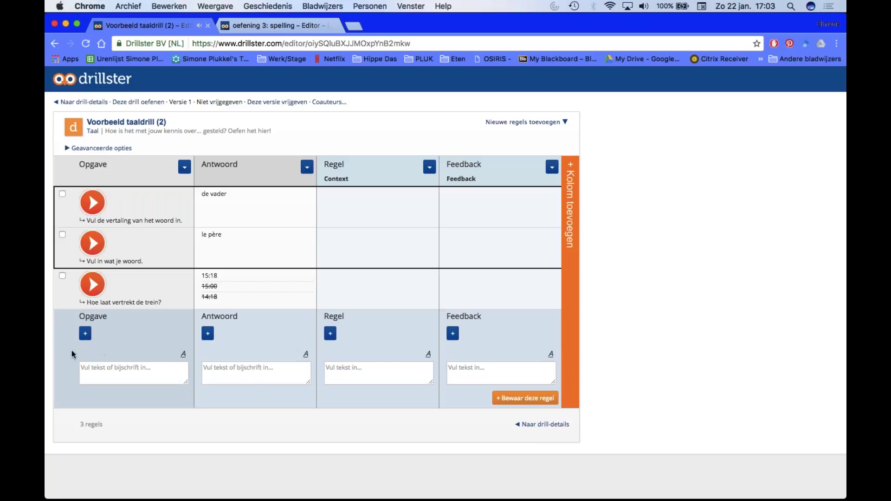
Delete all three listening question rows from the drill.
{"action": "left_click", "coordinate": [62, 275]}
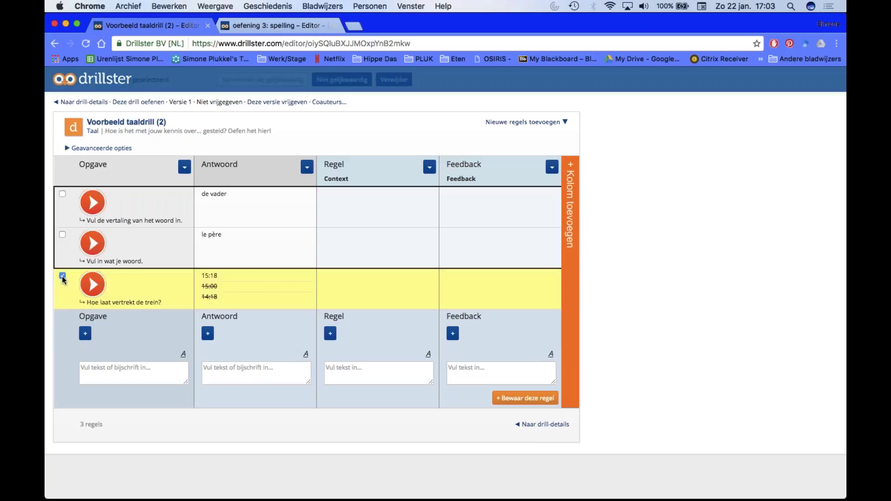
{"action": "left_click", "coordinate": [62, 234]}
{"action": "left_click", "coordinate": [62, 194]}
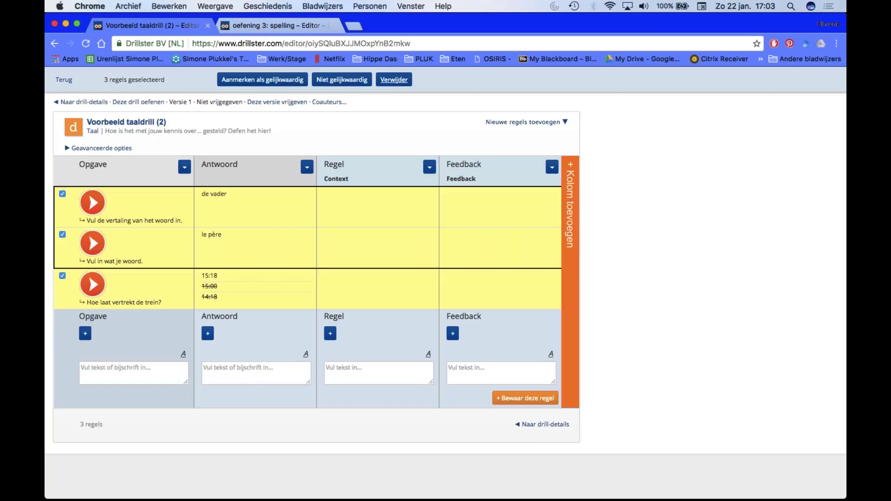
{"action": "left_click", "coordinate": [401, 81]}
{"action": "left_click", "coordinate": [297, 253]}
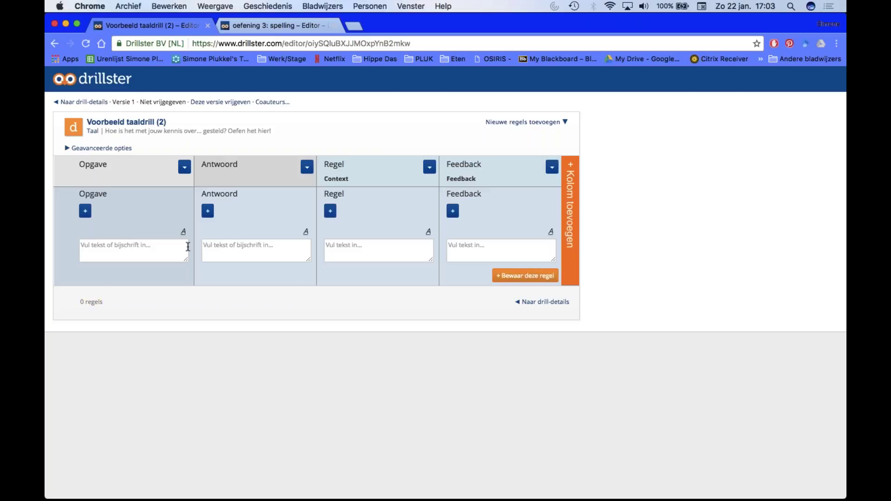
Examine the answers, rules and feedback in the "oefening 3: spelling" drill and play the audio of the "remslaap" row.
{"action": "left_click", "coordinate": [274, 26]}
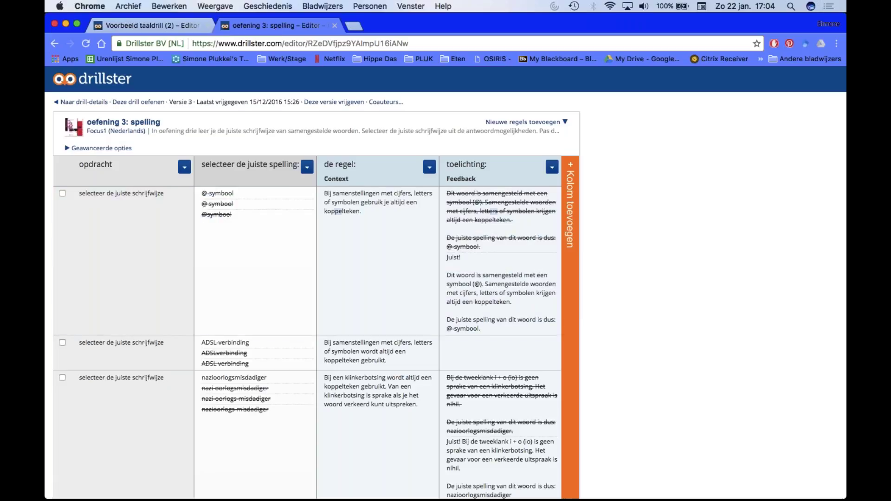
{"action": "scroll", "coordinate": [640, 267], "scroll_direction": "down", "scroll_amount": 1}
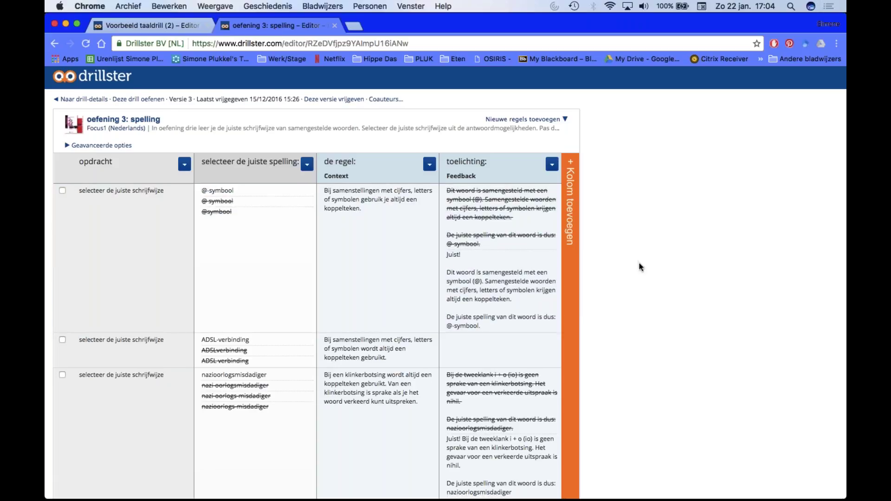
{"action": "scroll", "coordinate": [641, 267], "scroll_direction": "down", "scroll_amount": 5}
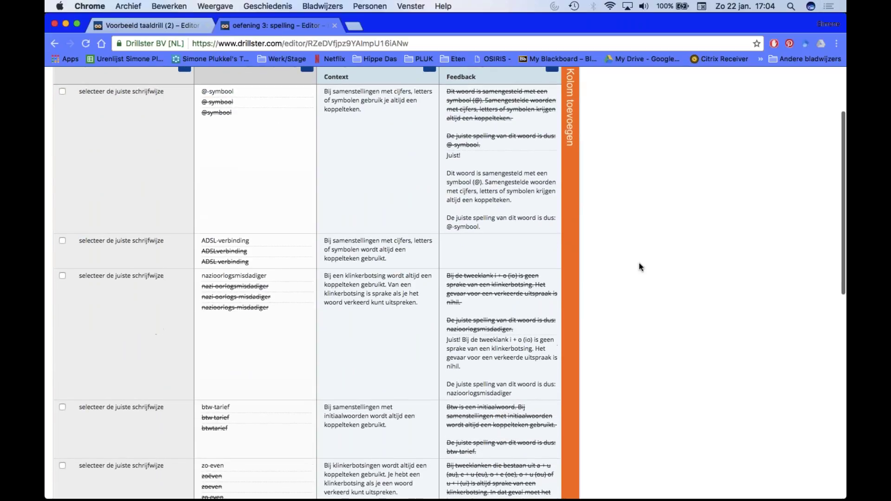
{"action": "scroll", "coordinate": [639, 267], "scroll_direction": "up", "scroll_amount": 1}
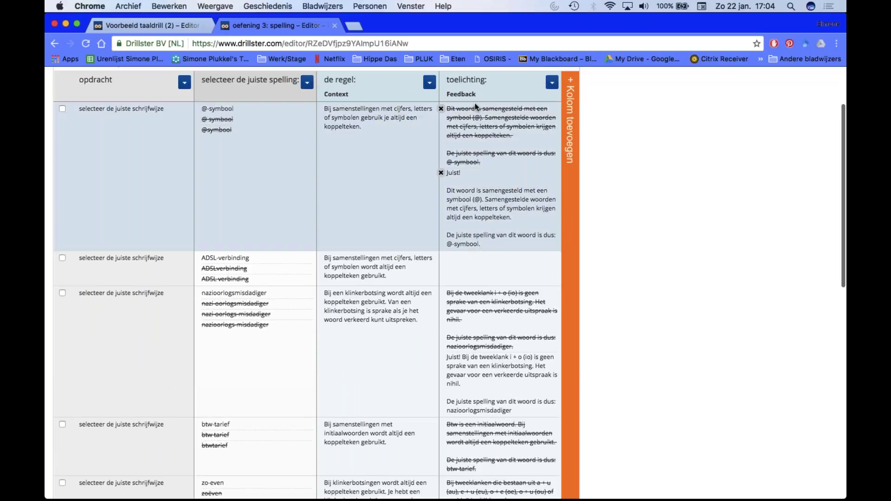
{"action": "scroll", "coordinate": [371, 297], "scroll_direction": "down", "scroll_amount": 1}
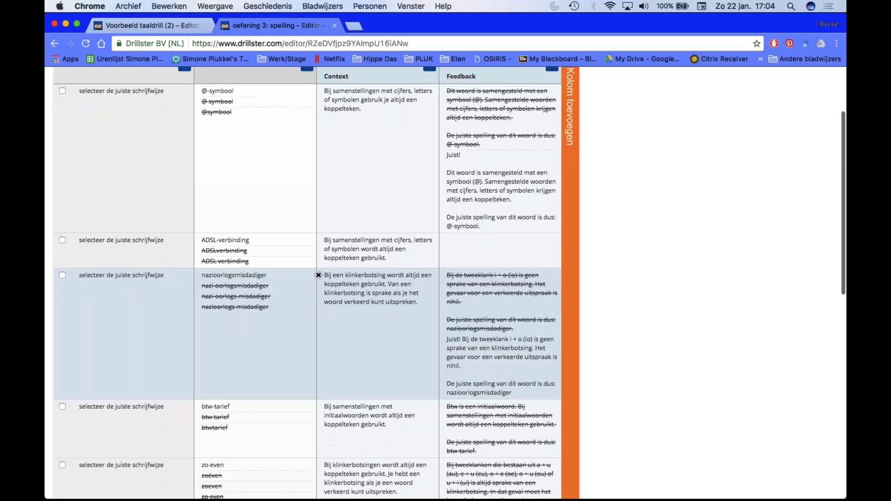
{"action": "scroll", "coordinate": [319, 274], "scroll_direction": "down", "scroll_amount": 6}
{"action": "scroll", "coordinate": [306, 279], "scroll_direction": "up", "scroll_amount": 7}
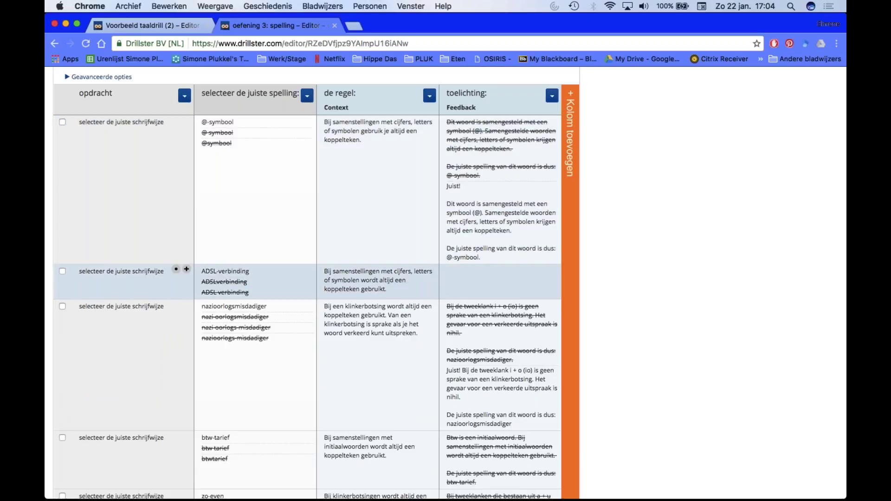
{"action": "scroll", "coordinate": [255, 232], "scroll_direction": "down", "scroll_amount": 5}
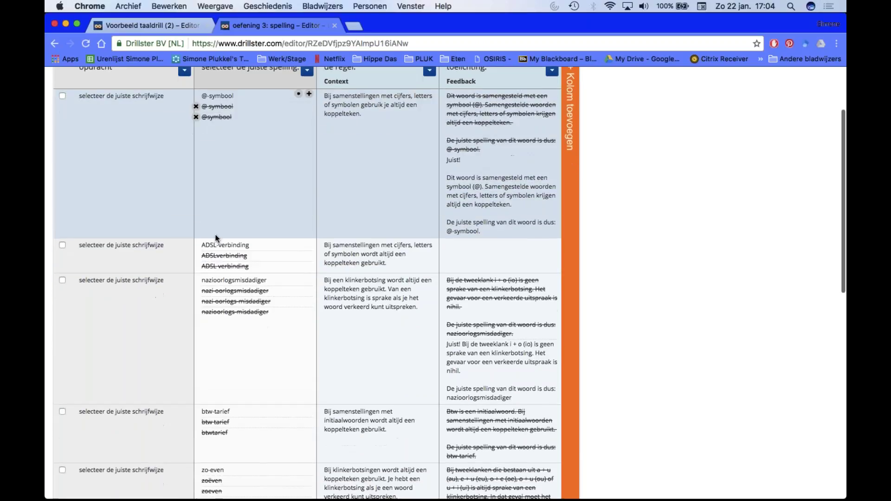
{"action": "scroll", "coordinate": [255, 232], "scroll_direction": "down", "scroll_amount": 2}
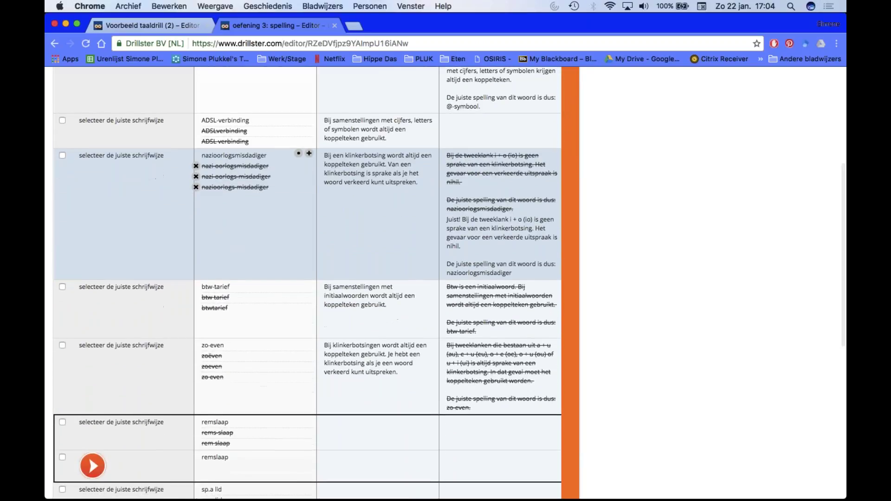
{"action": "scroll", "coordinate": [215, 238], "scroll_direction": "down", "scroll_amount": 1}
{"action": "scroll", "coordinate": [182, 275], "scroll_direction": "down", "scroll_amount": 5}
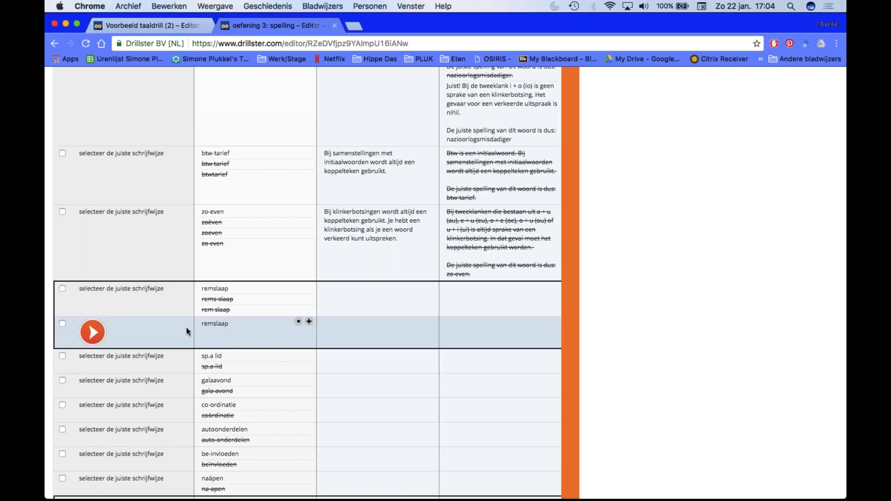
{"action": "left_click", "coordinate": [93, 332]}
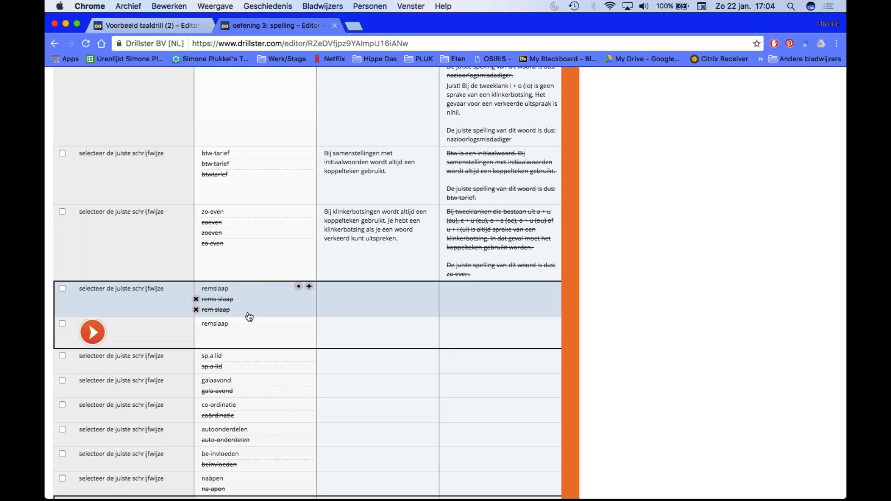
{"action": "scroll", "coordinate": [256, 263], "scroll_direction": "up", "scroll_amount": 1}
{"action": "scroll", "coordinate": [255, 265], "scroll_direction": "up", "scroll_amount": 10}
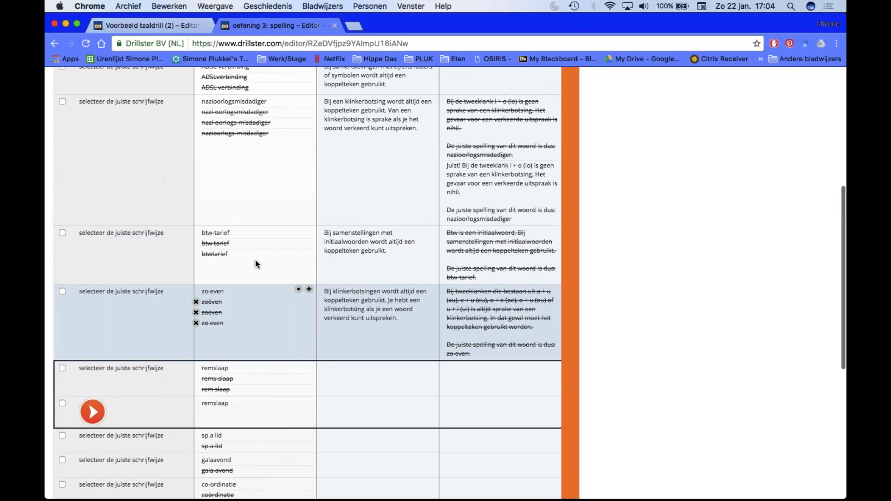
{"action": "scroll", "coordinate": [255, 260], "scroll_direction": "up", "scroll_amount": 2}
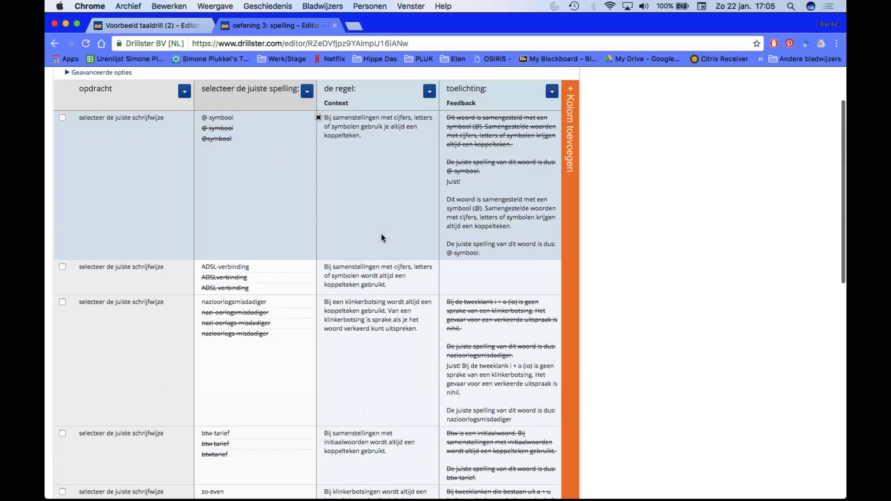